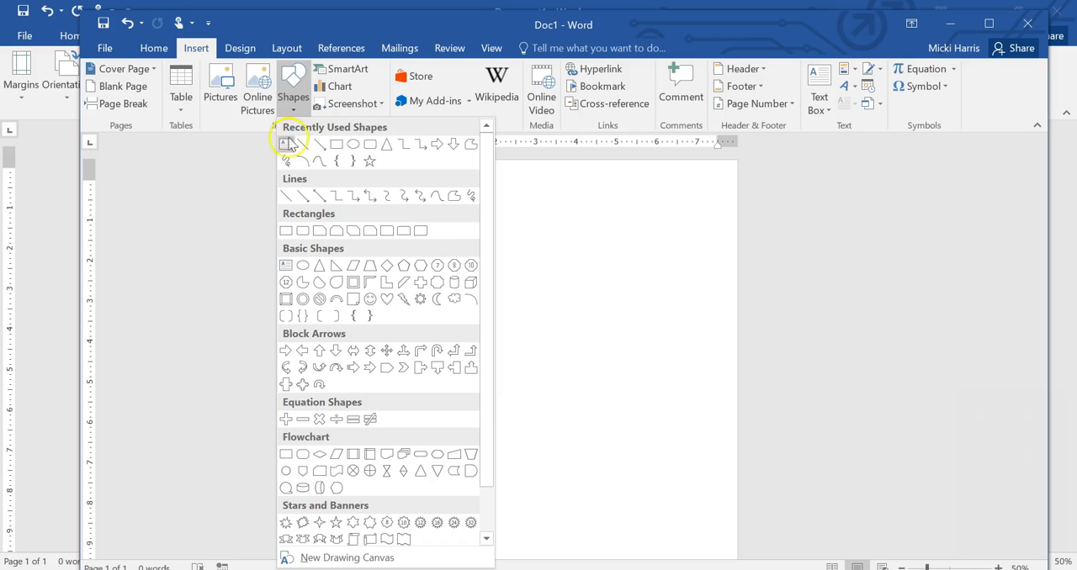
Step: Draw a rectangle about 7.43" wide and 0.82" high across the page top and apply the dark blue filled theme style
left_click(286, 233)
left_click_drag(419, 183, 717, 216)
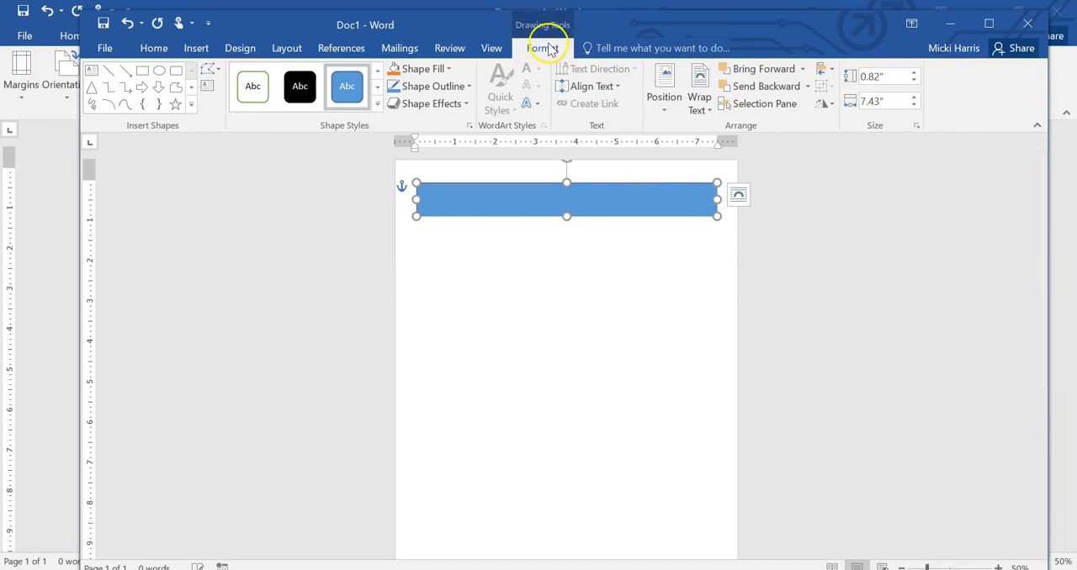
left_click(376, 105)
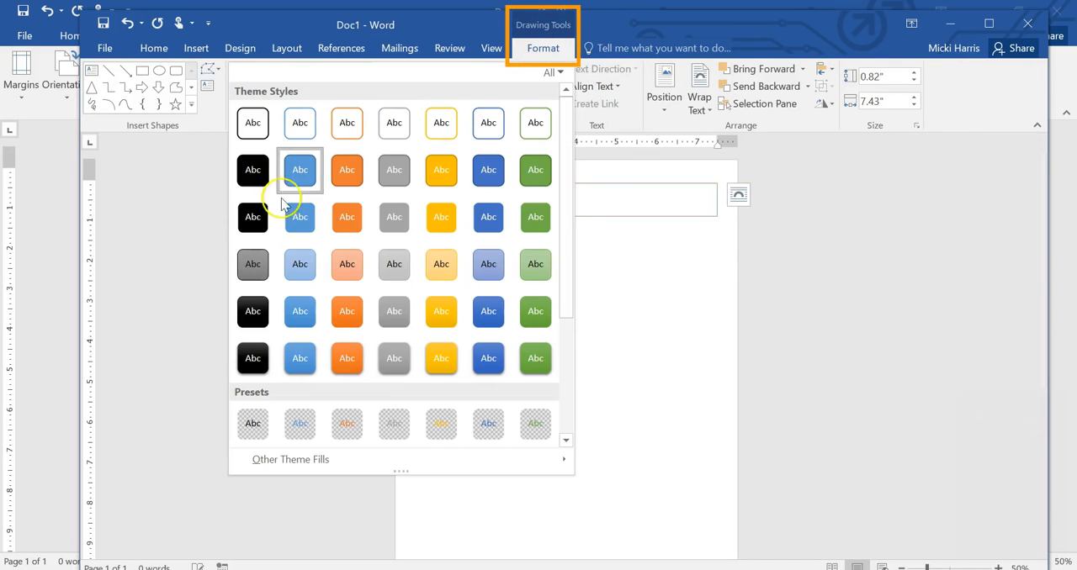
left_click(488, 171)
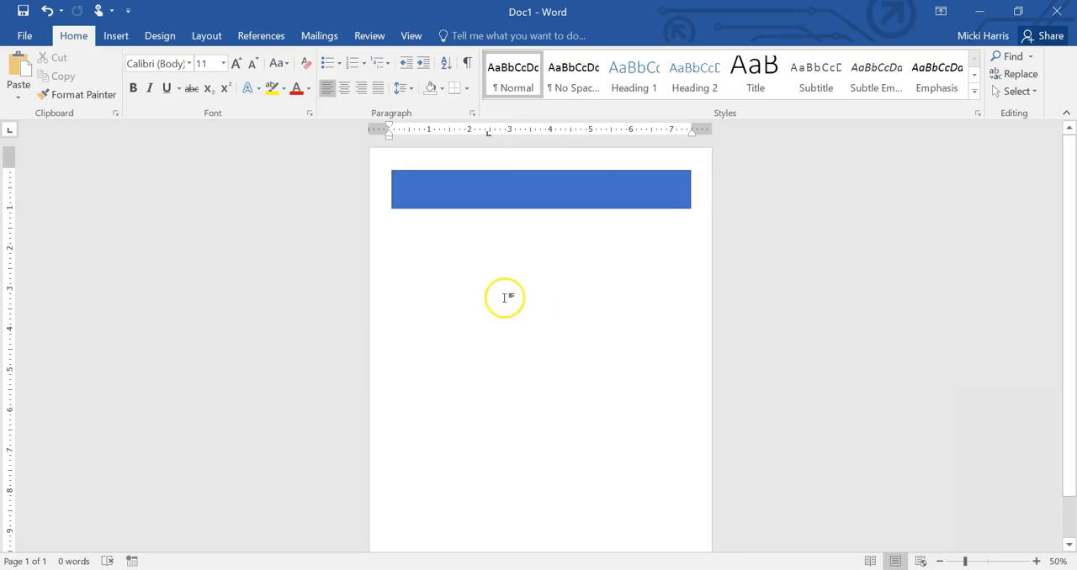
Step: Add the text "Forevermore Computer Training" inside the blue rectangle
right_click(513, 193)
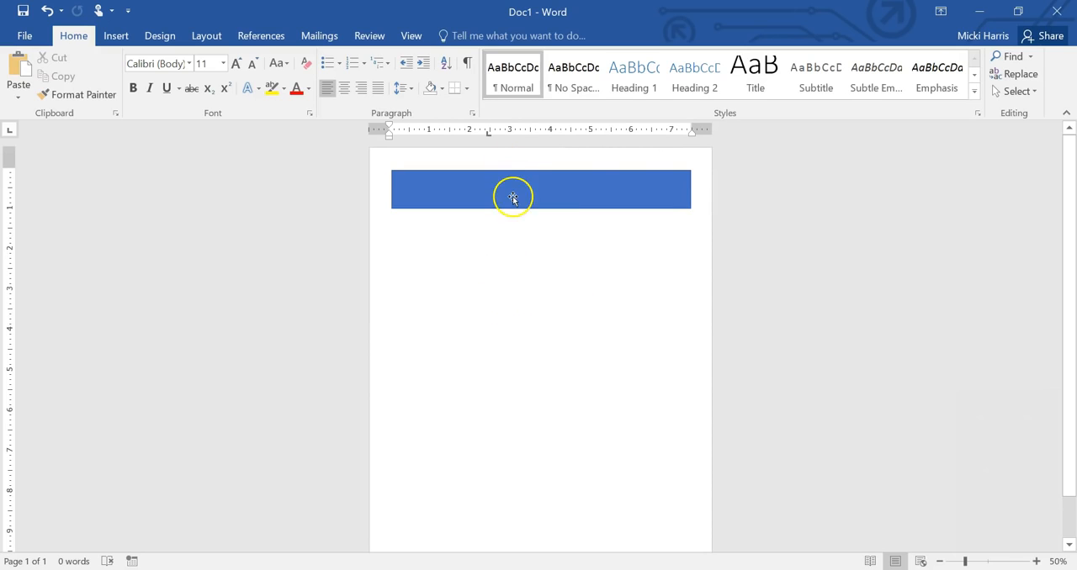
left_click(563, 291)
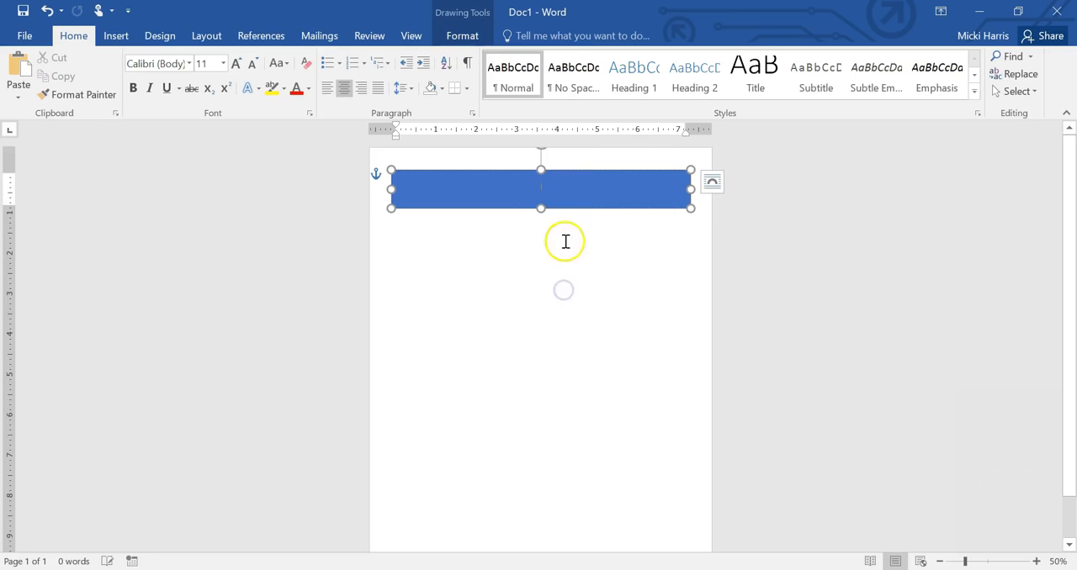
type("Computer Traini")
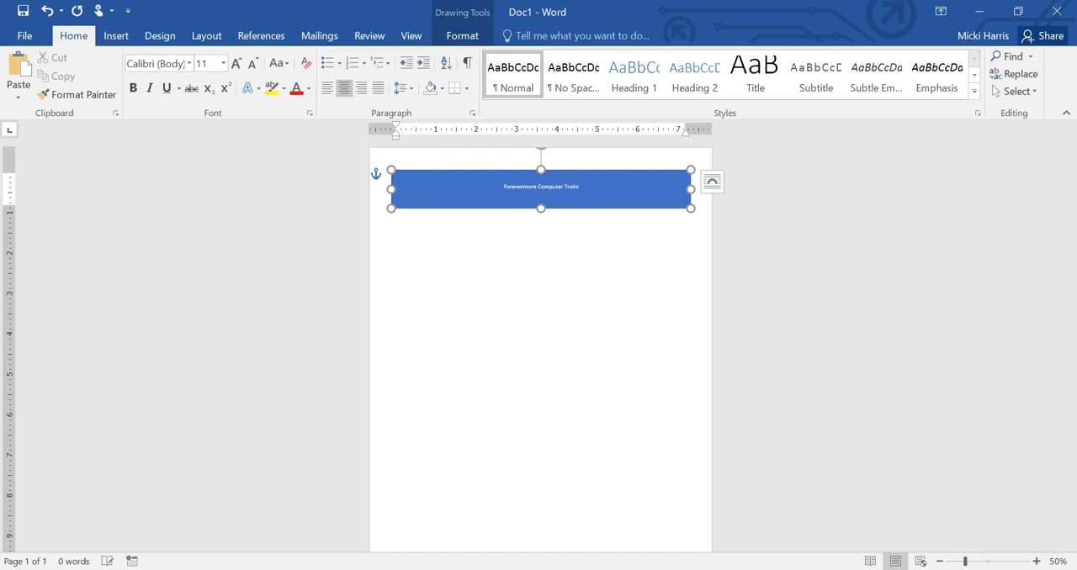
Step: Set the rectangle's text to font size 22 and left-align it
left_click_drag(580, 188, 520, 189)
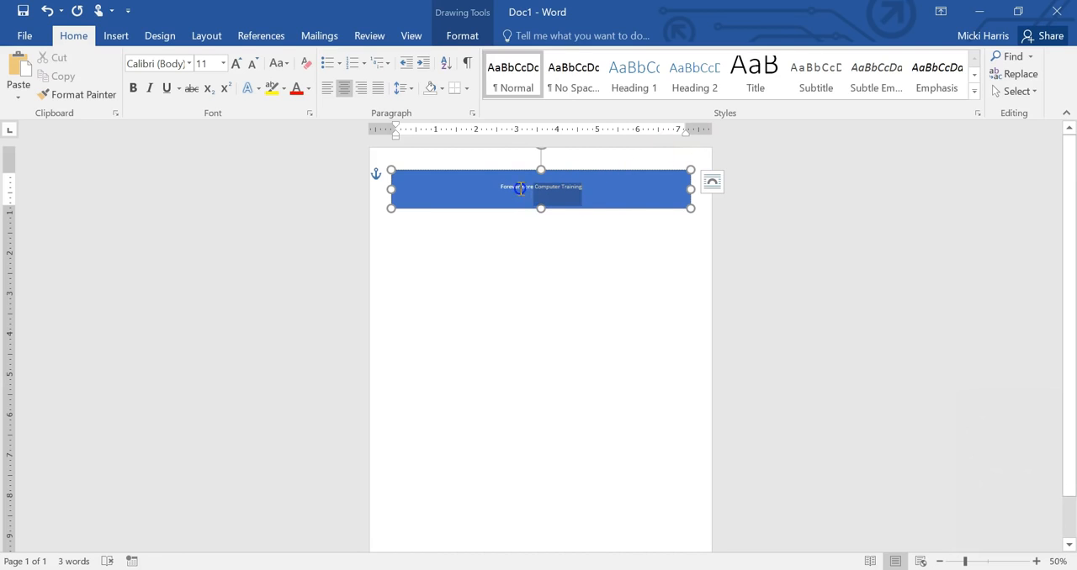
left_click(223, 63)
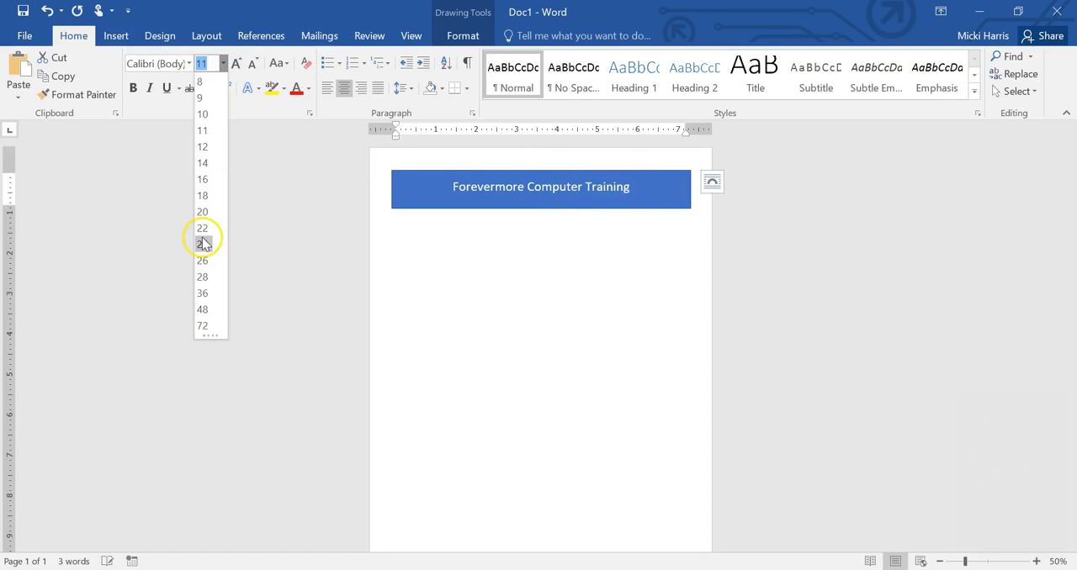
left_click(202, 228)
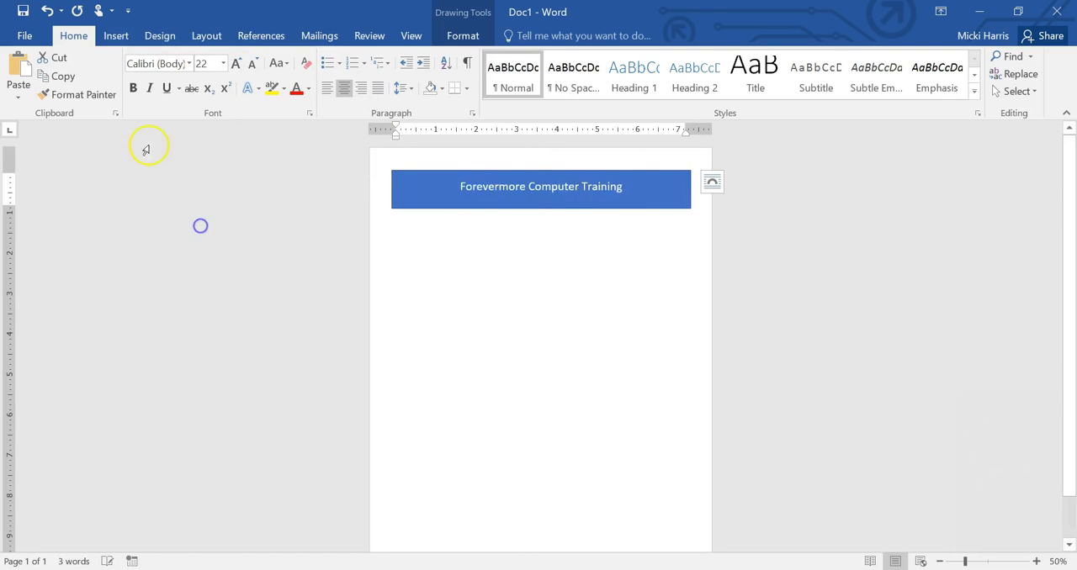
left_click(327, 88)
Step: Align the text vertically to the top of the blue rectangle
left_click(462, 35)
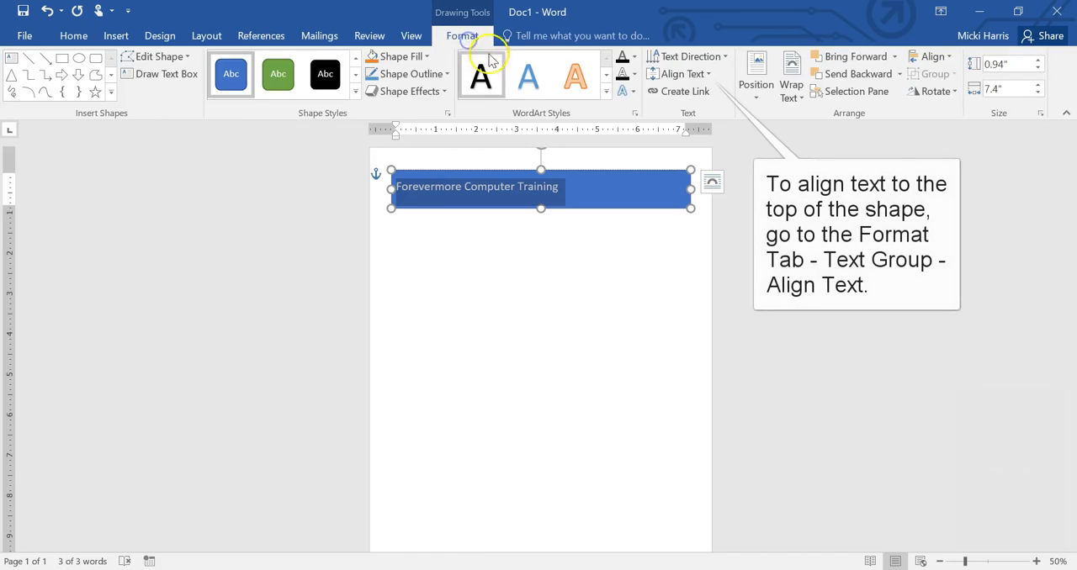
left_click(711, 74)
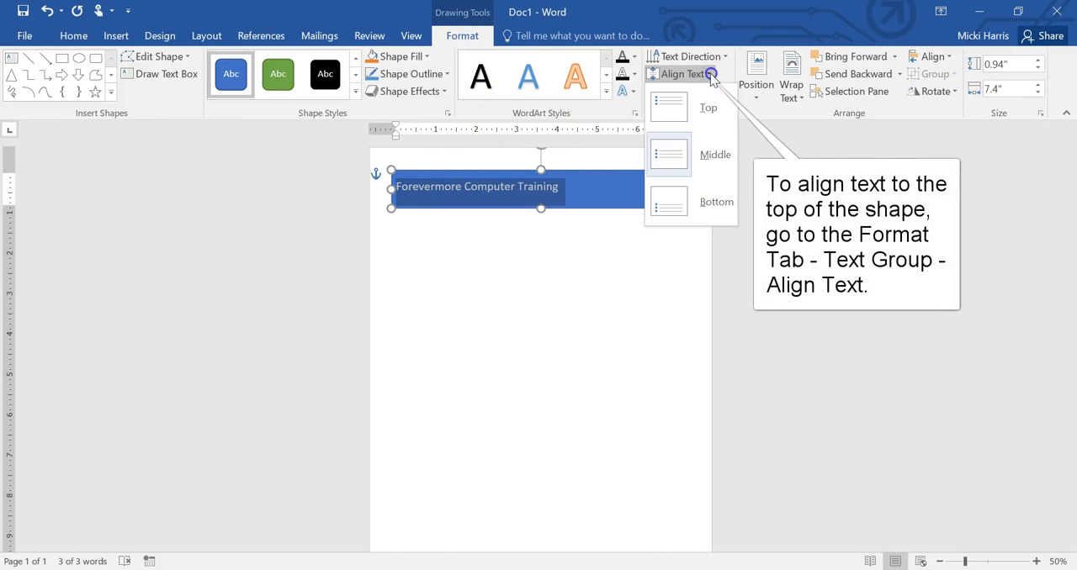
left_click(706, 107)
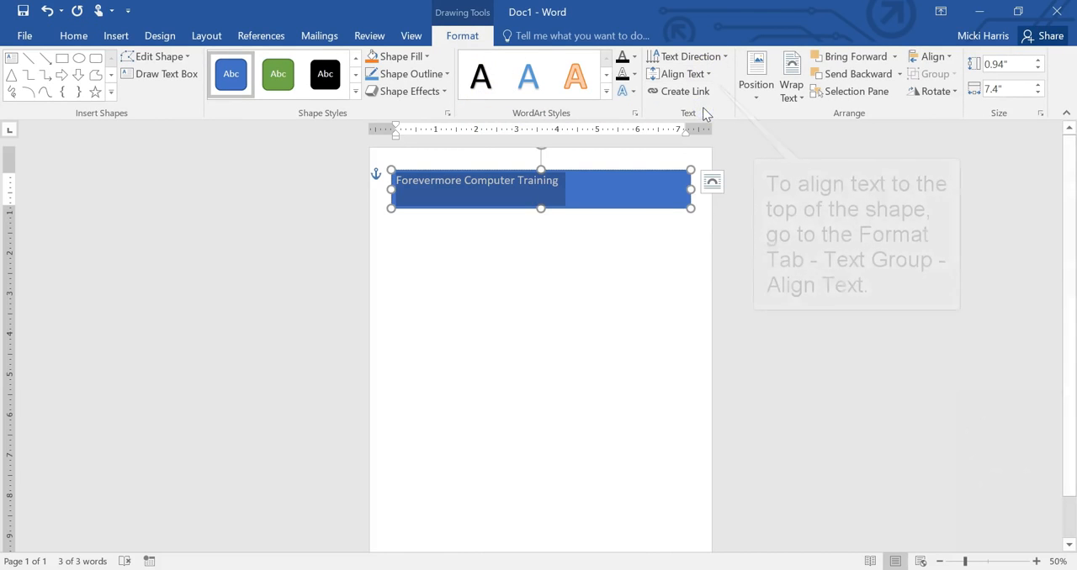
left_click(659, 245)
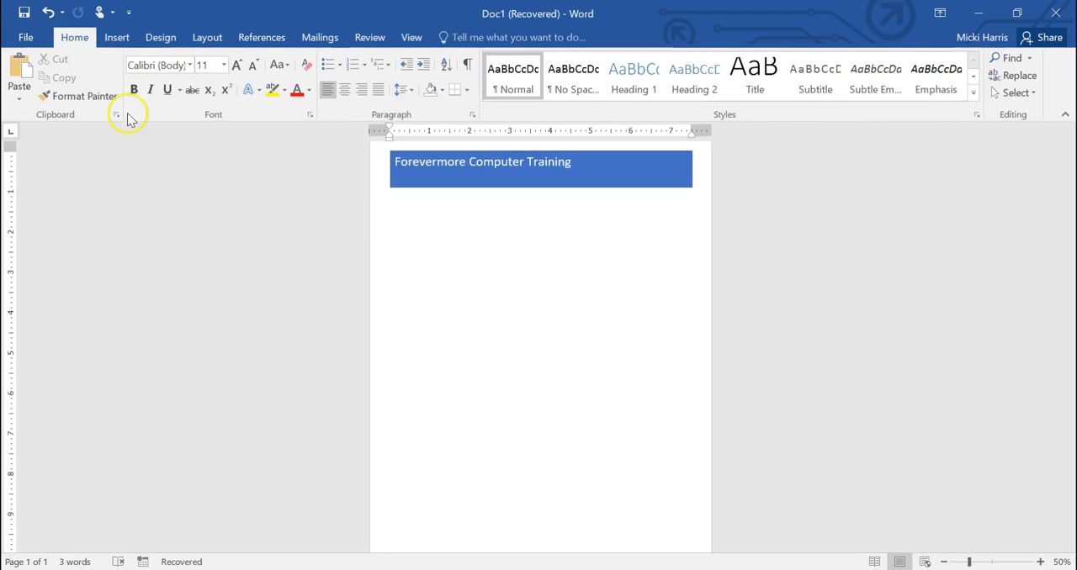
Step: Draw a wave shape about 7.49" wide and 1.56" high below the rectangle and move it up to overlap the rectangle's lower edge
left_click(117, 37)
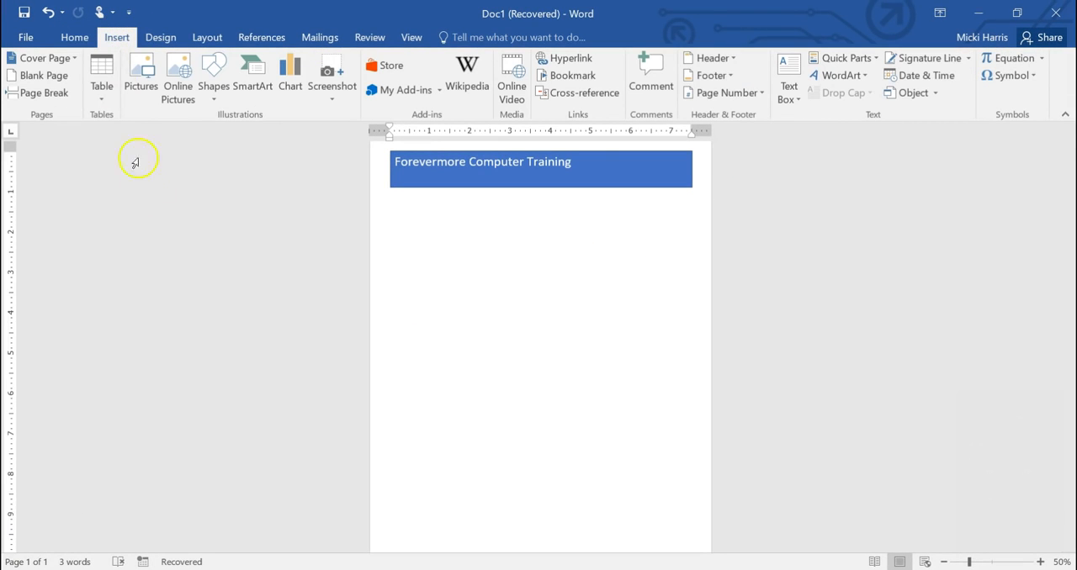
left_click(215, 93)
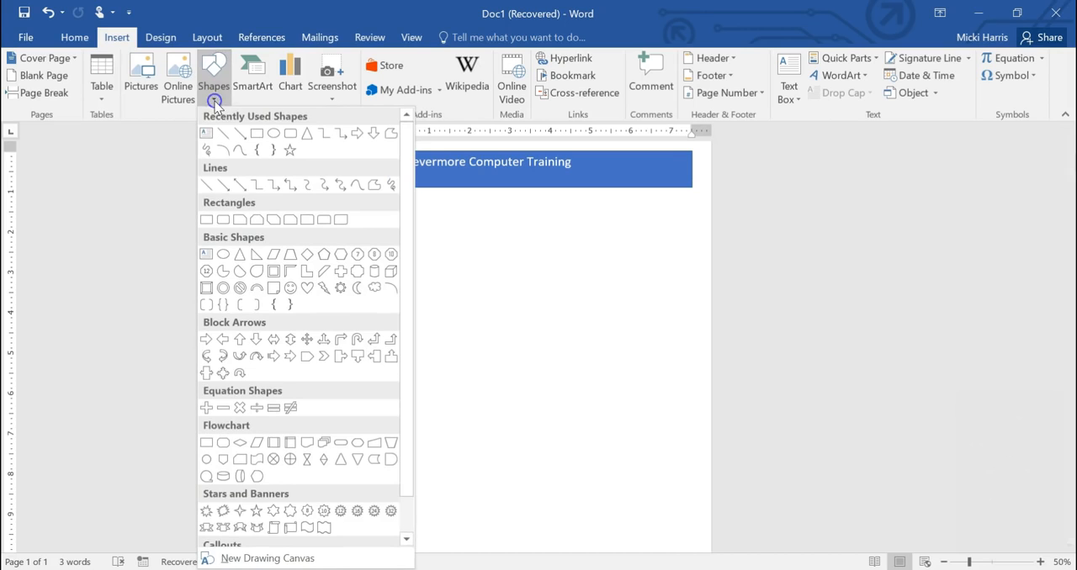
left_click(309, 528)
mouse_move(391, 187)
left_mouse_down()
mouse_move(567, 257)
mouse_move(691, 250)
left_mouse_up()
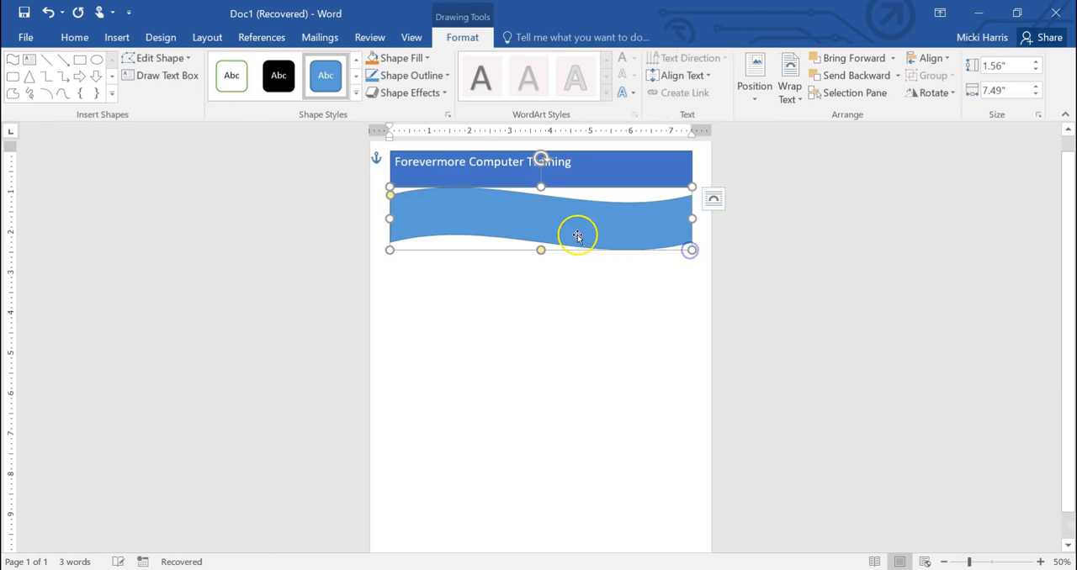
left_click_drag(577, 237, 577, 227)
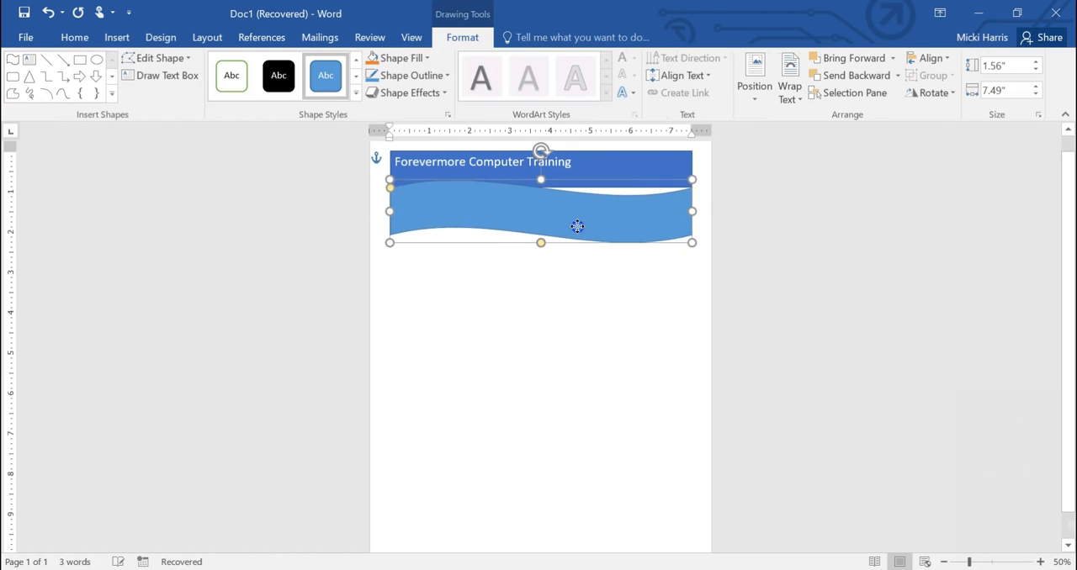
Step: Change the wave's fill to a gradient fill through the detailed gradient options
left_click(427, 58)
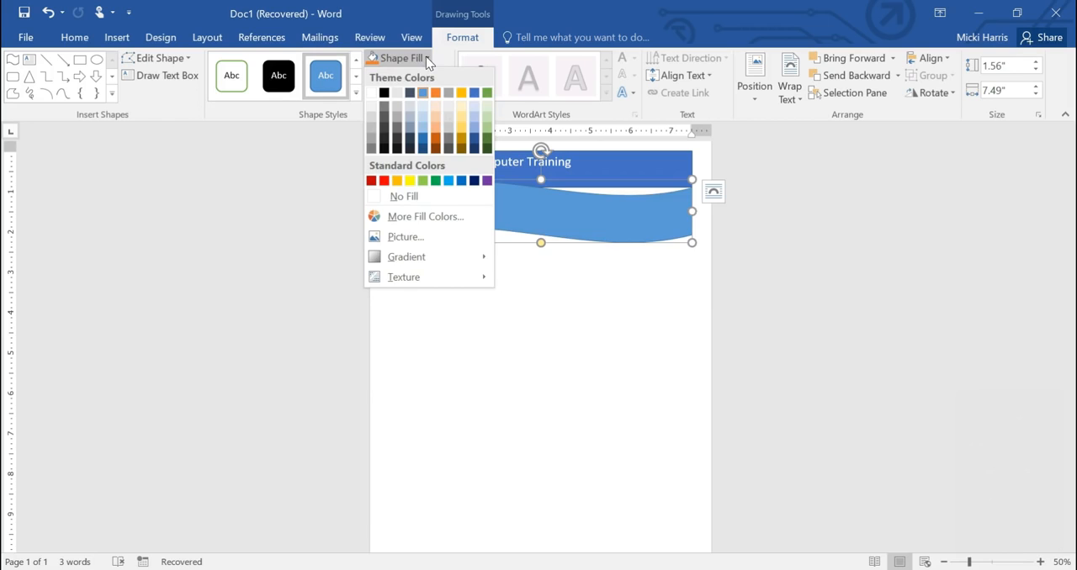
mouse_move(454, 265)
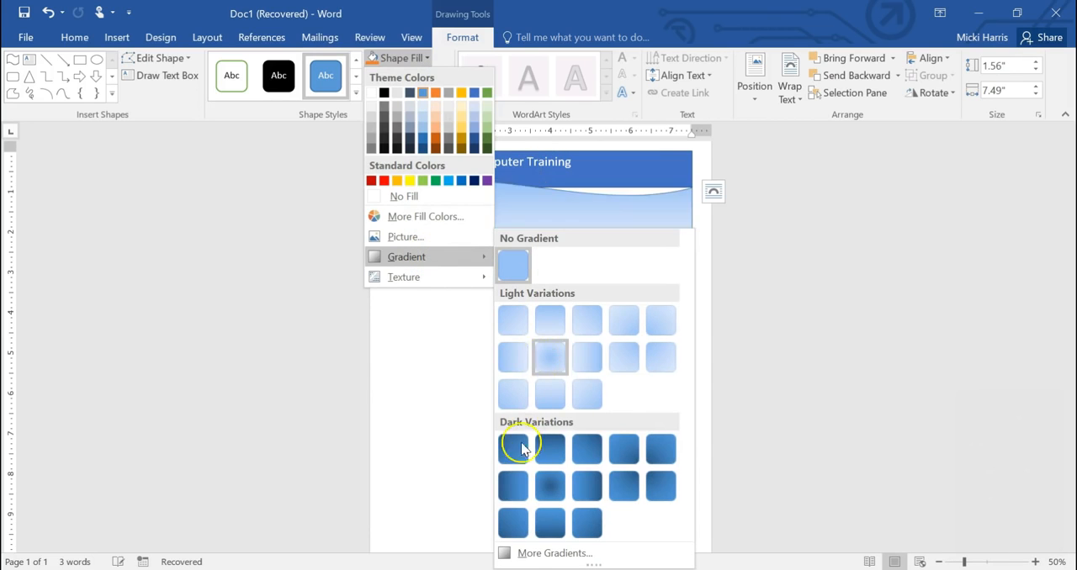
left_click(547, 554)
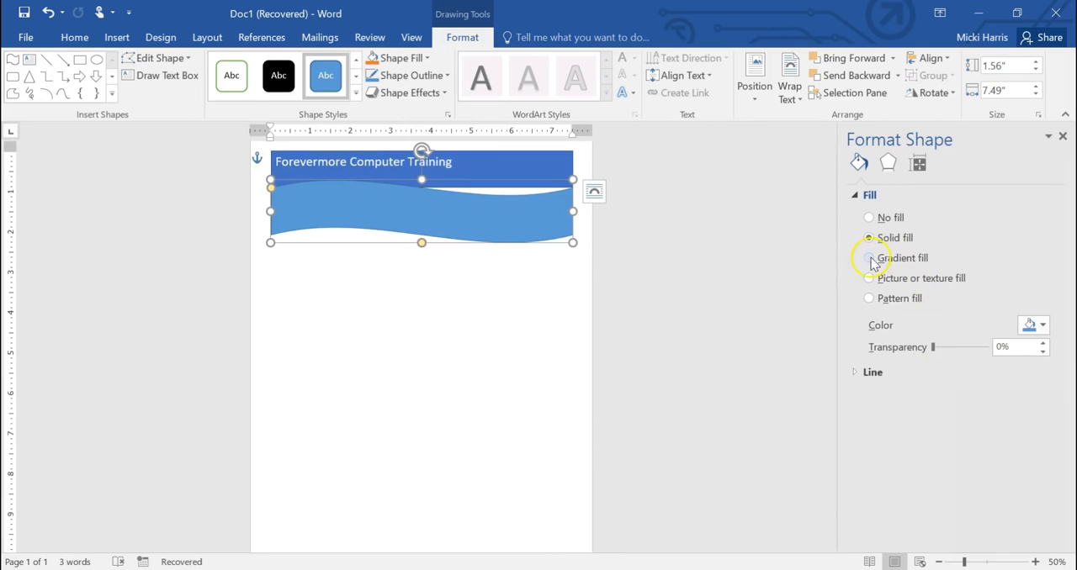
left_click(871, 259)
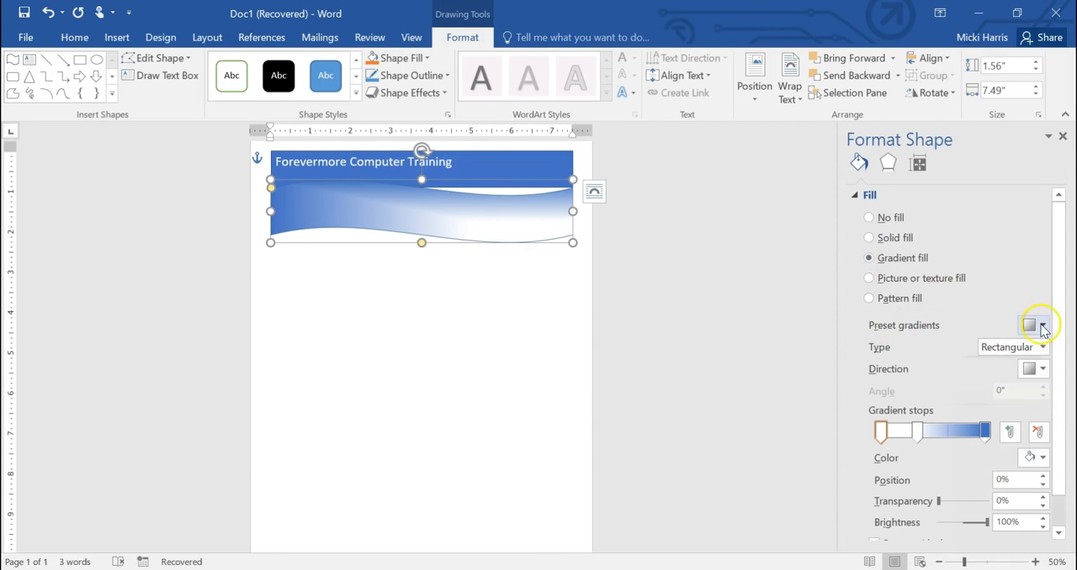
Step: Set the wave's gradient type to Rectangular and shift the wave slightly higher to close the gap below the rectangle
left_click(1041, 326)
left_click(1023, 387)
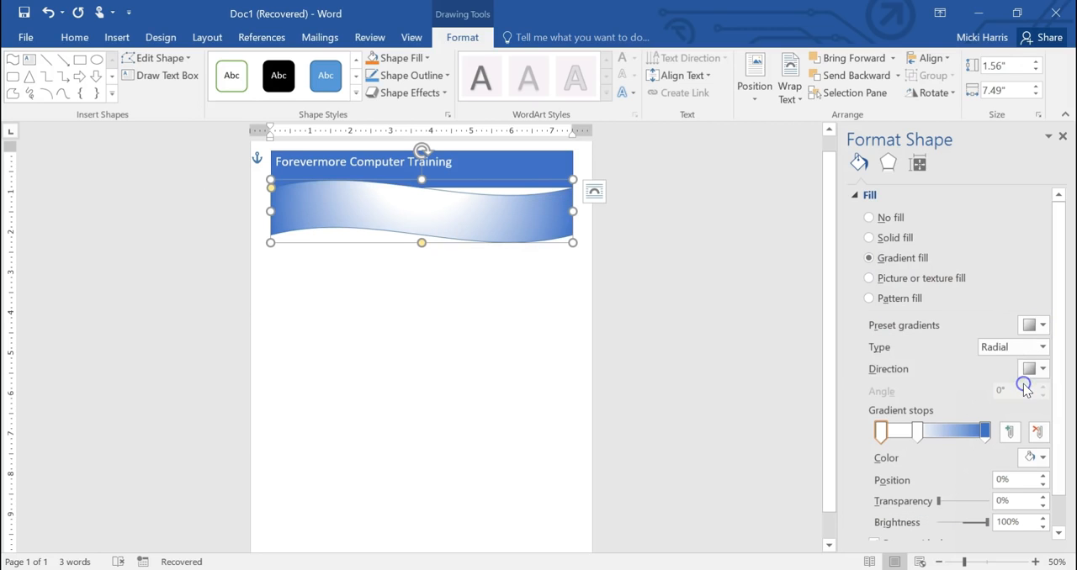
left_click(1042, 348)
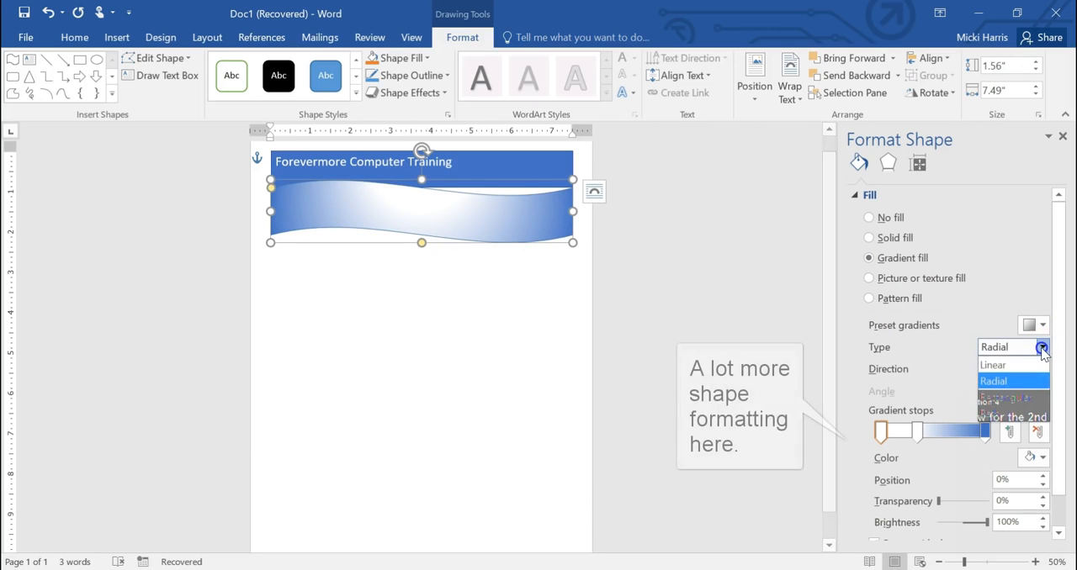
left_click(1010, 399)
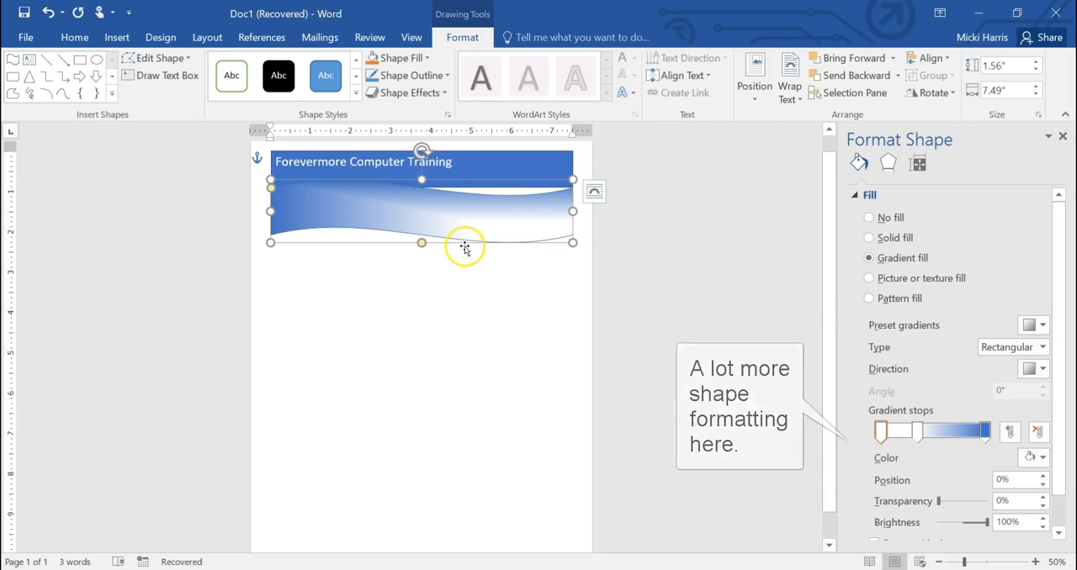
left_click_drag(466, 241, 466, 229)
left_click(477, 344)
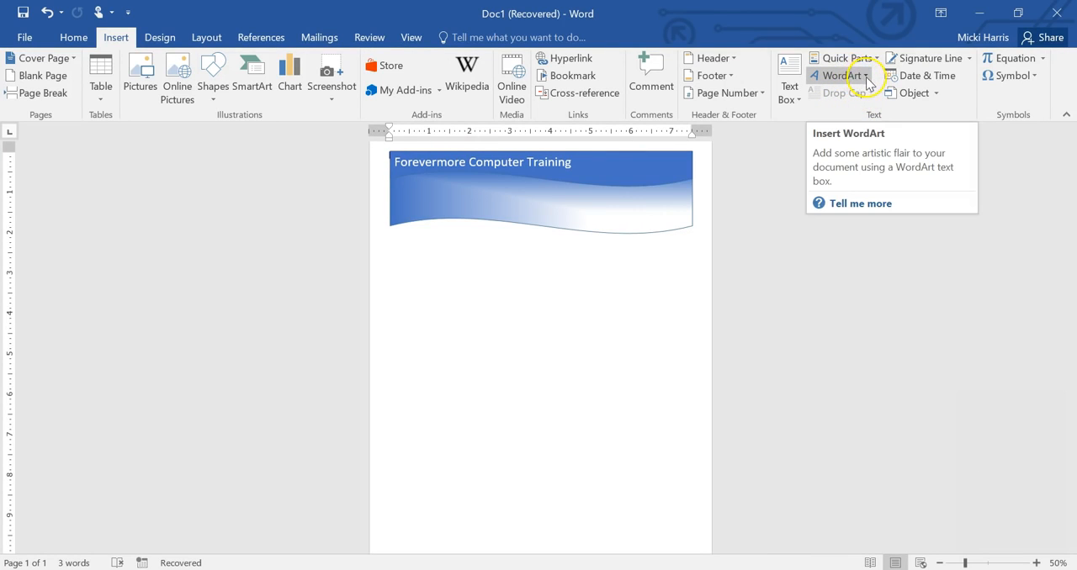
Step: Insert blue-outlined WordArt reading "Microsoft Office Training" and place it over the wave
left_click(866, 76)
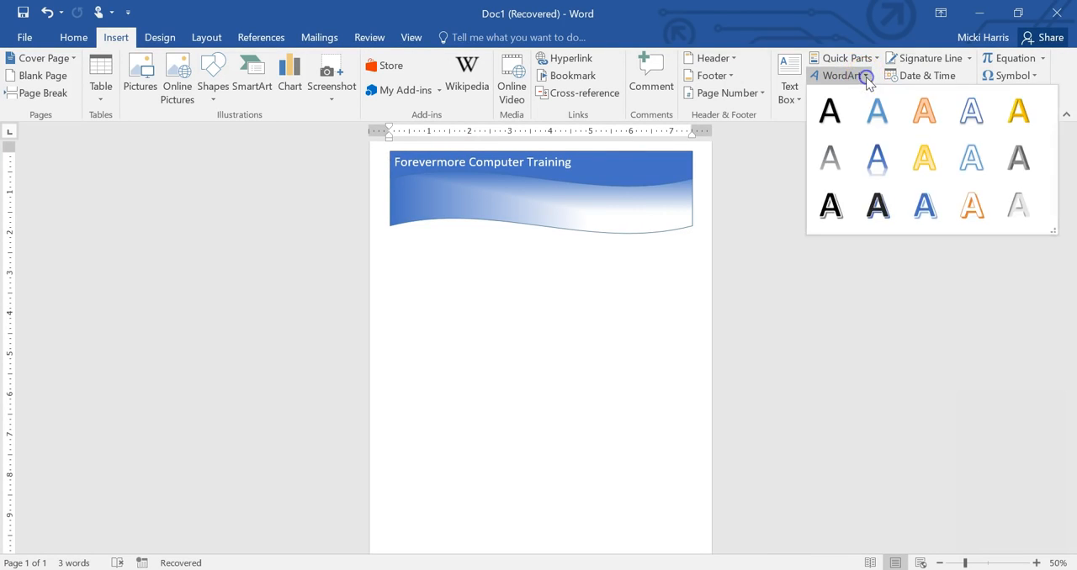
left_click(973, 116)
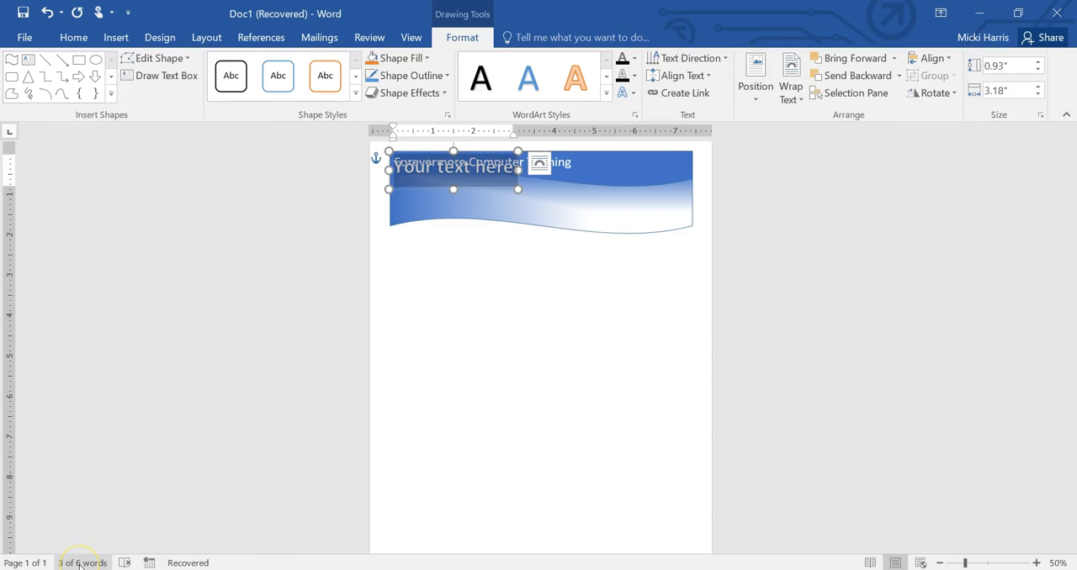
left_click_drag(430, 189, 454, 308)
type("Microsoft Office Training")
left_click_drag(533, 273, 544, 185)
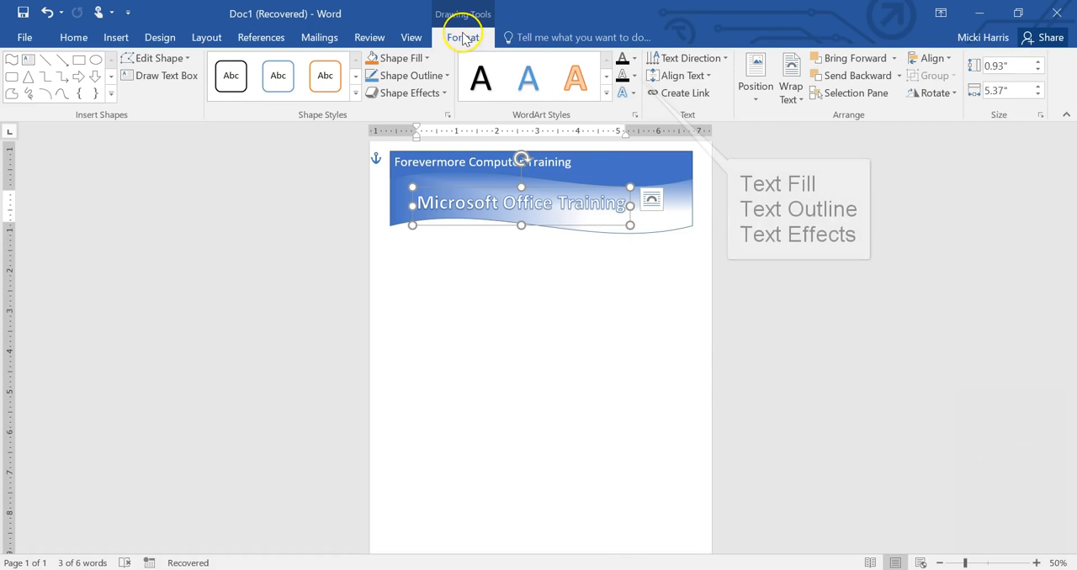
Step: Apply a wavy Warp transform text effect to the "Microsoft Office Training" WordArt
left_click(634, 94)
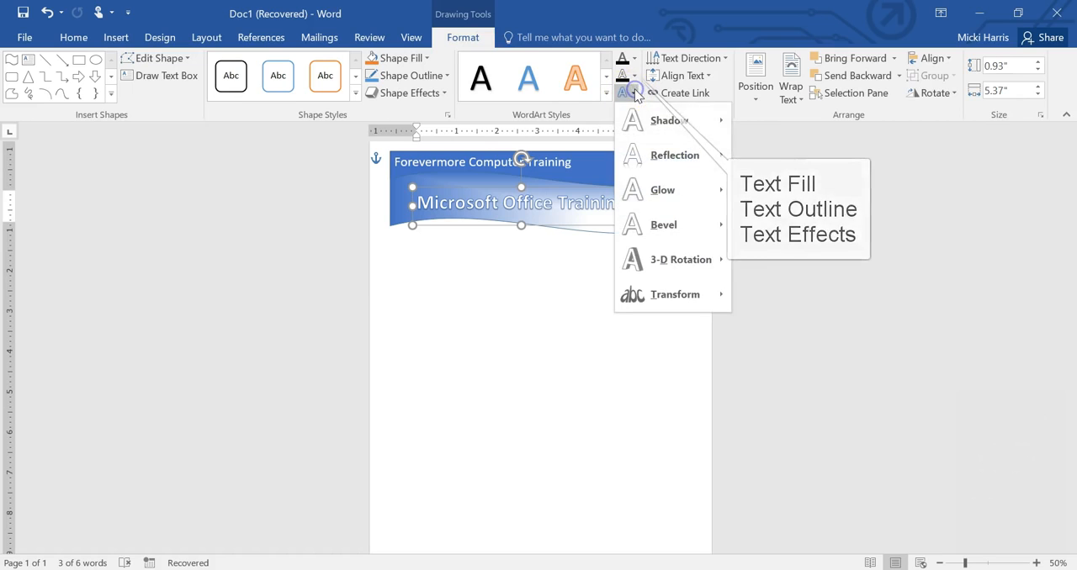
mouse_move(691, 301)
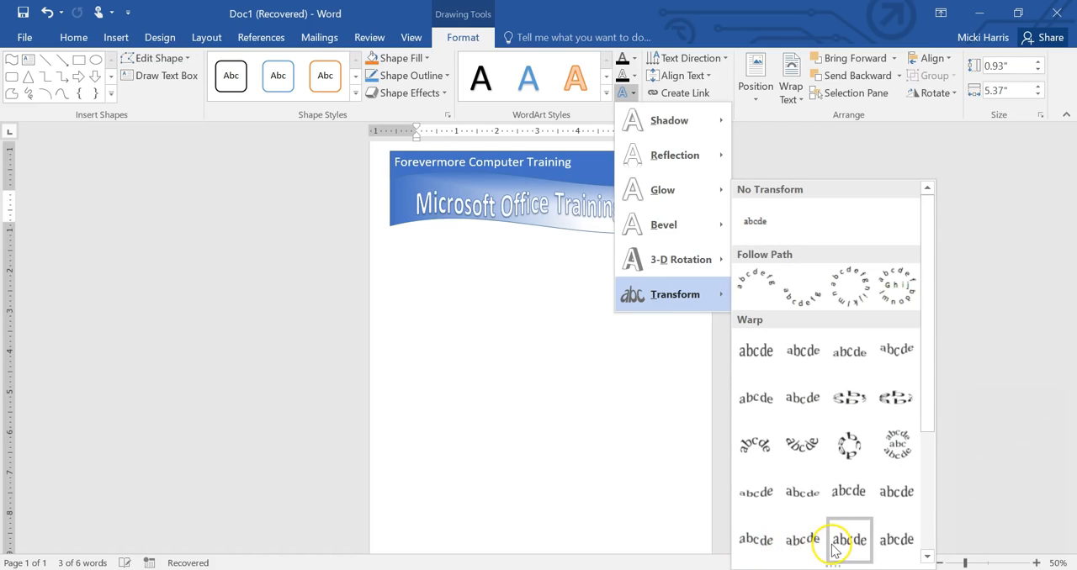
left_click(756, 539)
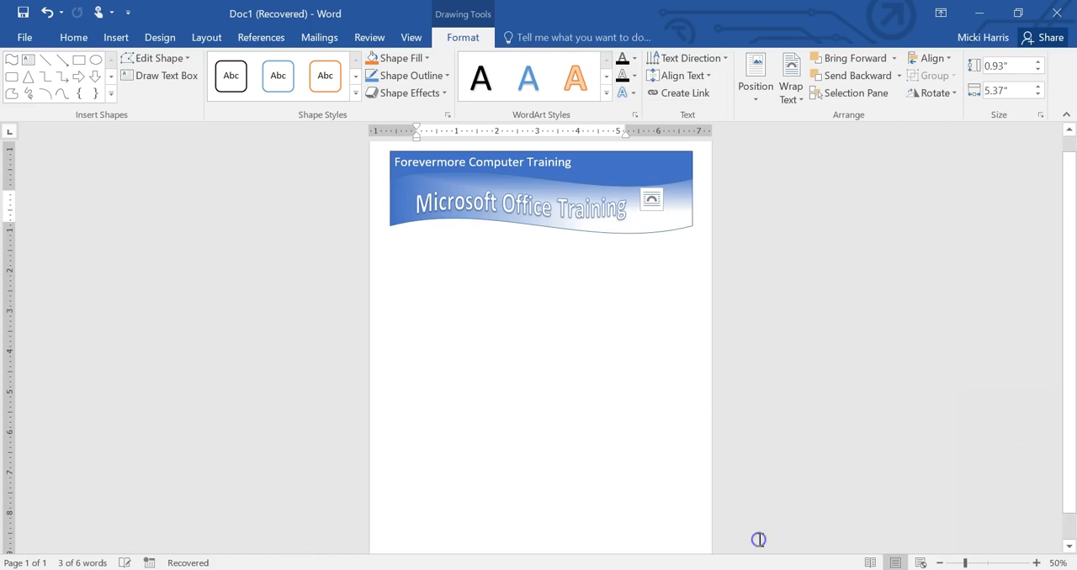
Step: Enlarge the WordArt slightly and reposition it so it sits within the wave
left_click_drag(630, 224, 658, 227)
left_click_drag(542, 158, 543, 158)
left_click_drag(482, 219, 467, 219)
left_click_drag(524, 160, 523, 160)
left_click(521, 290)
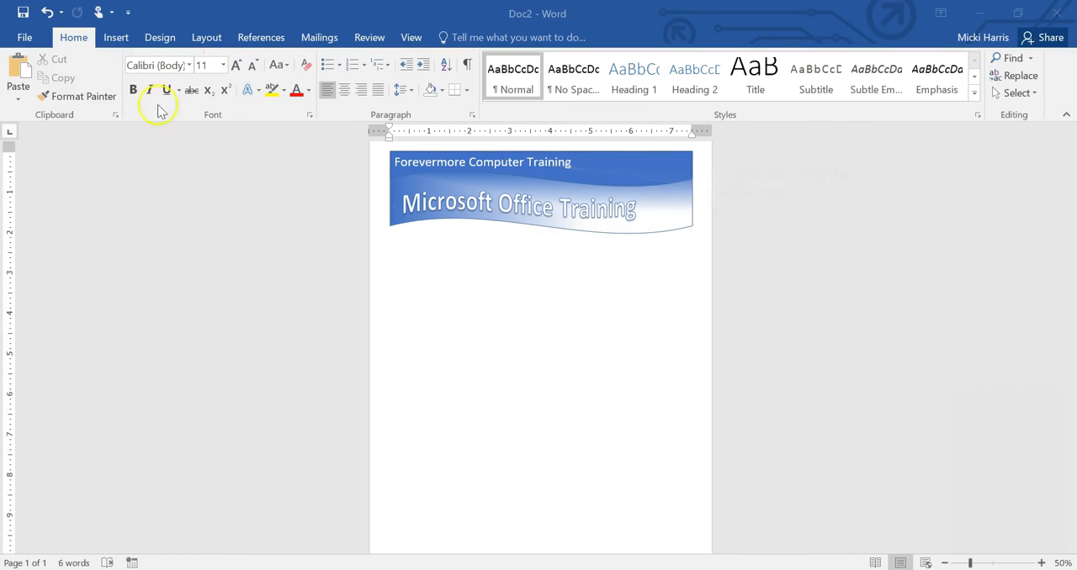
Step: Draw an oval about 2.26" wide and 1.85" high on the blank page area below the banner
left_click(116, 38)
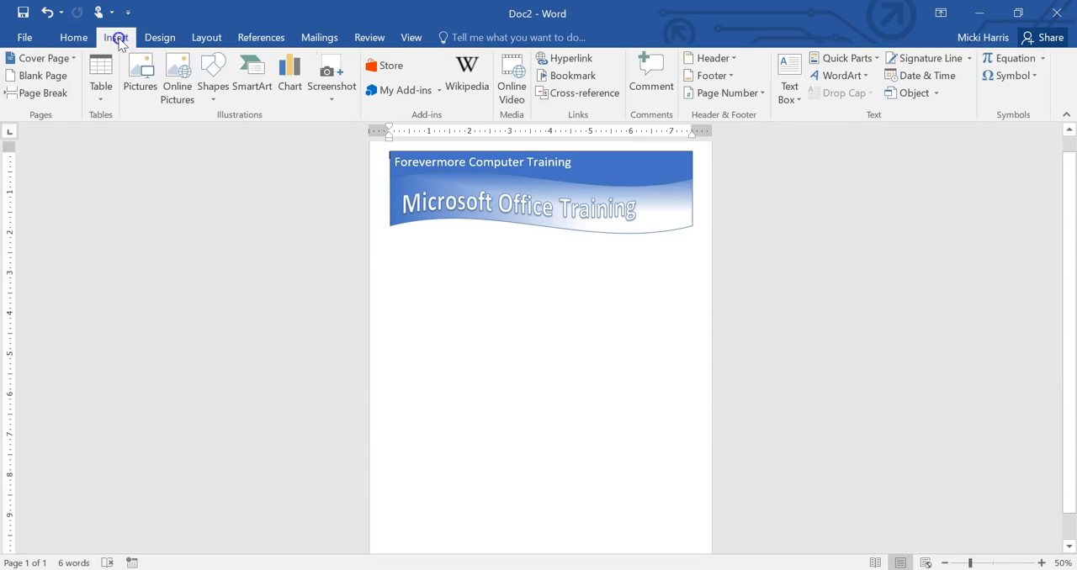
left_click(214, 91)
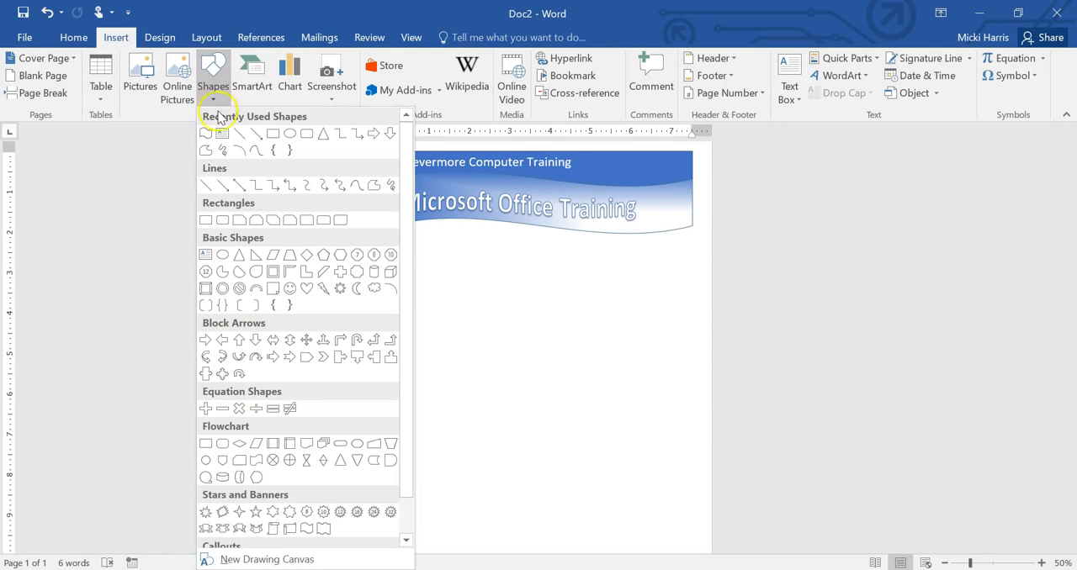
left_click(222, 254)
left_click_drag(412, 294, 501, 363)
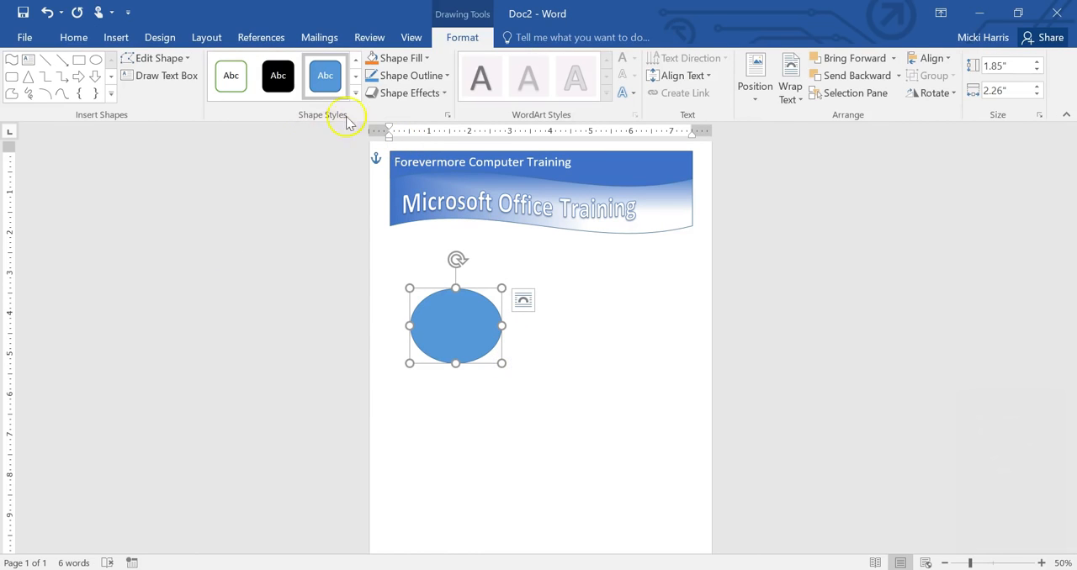
Step: Apply the filled orange theme style to the oval and add the text lines "Excel", "Word" and "PowerPoint" inside it
left_click(357, 93)
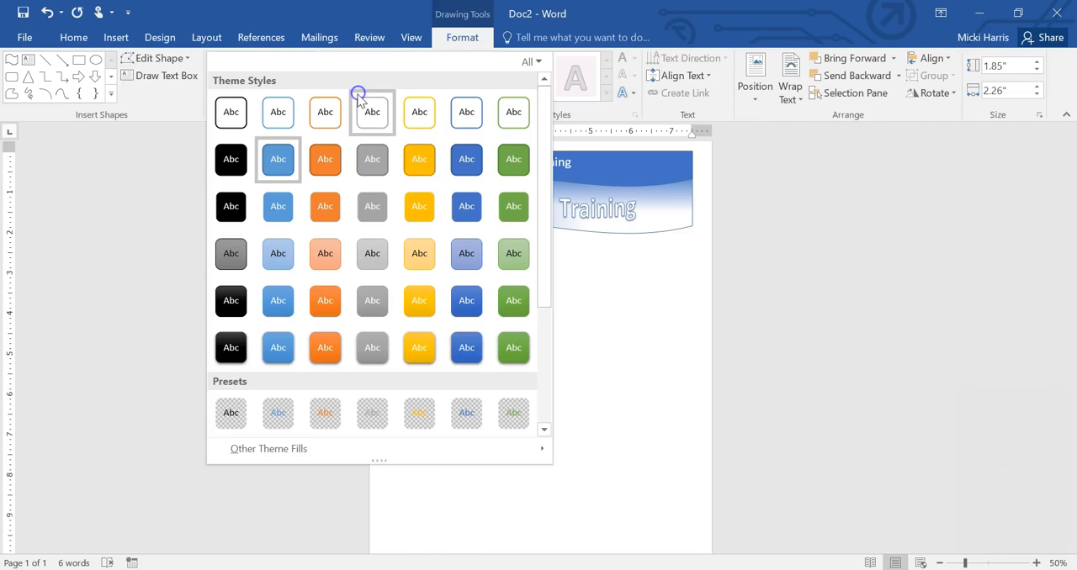
left_click(327, 163)
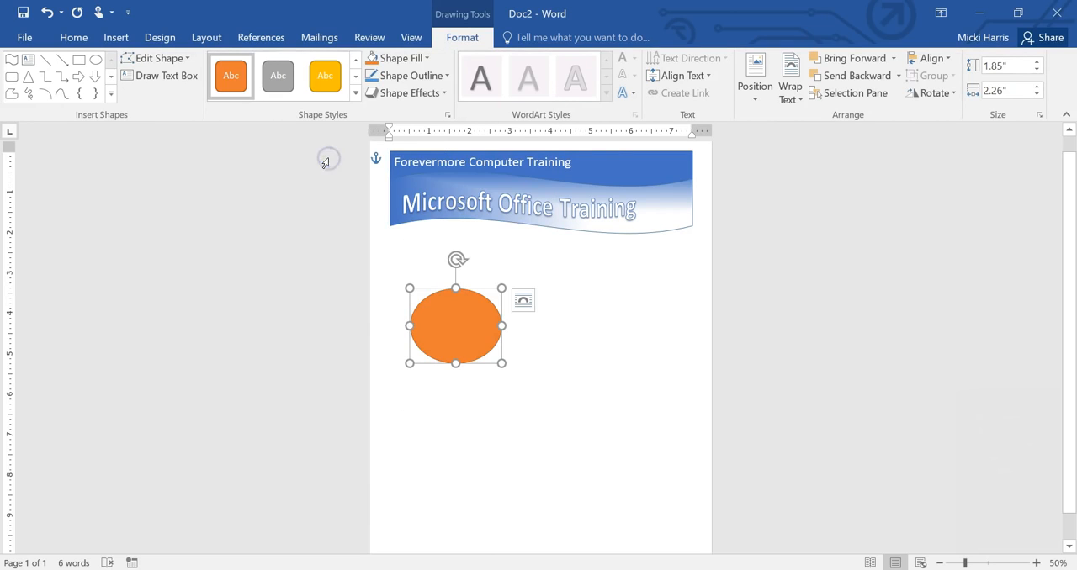
right_click(455, 334)
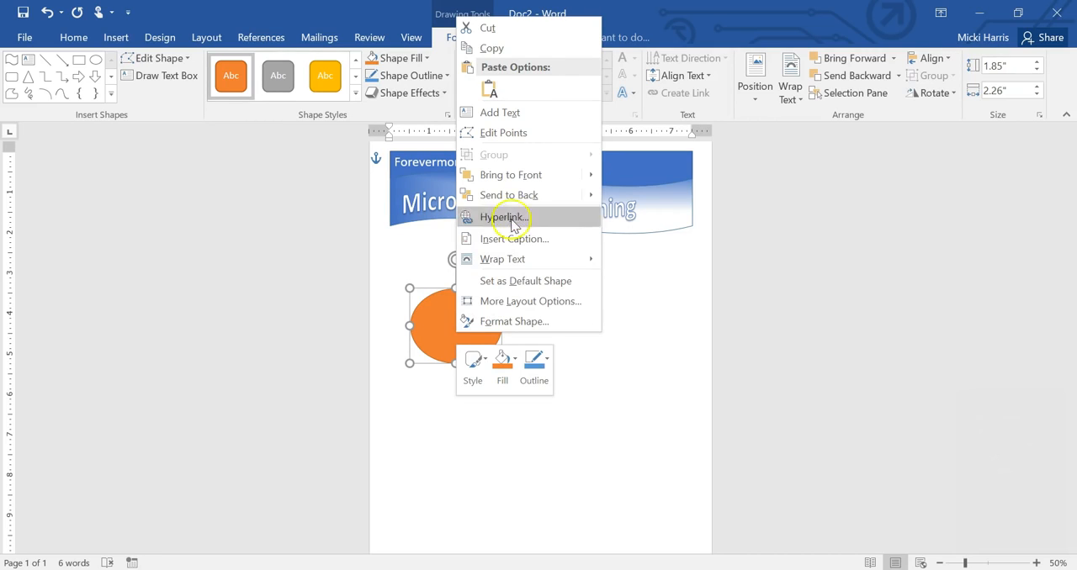
left_click(496, 111)
type("Excel")
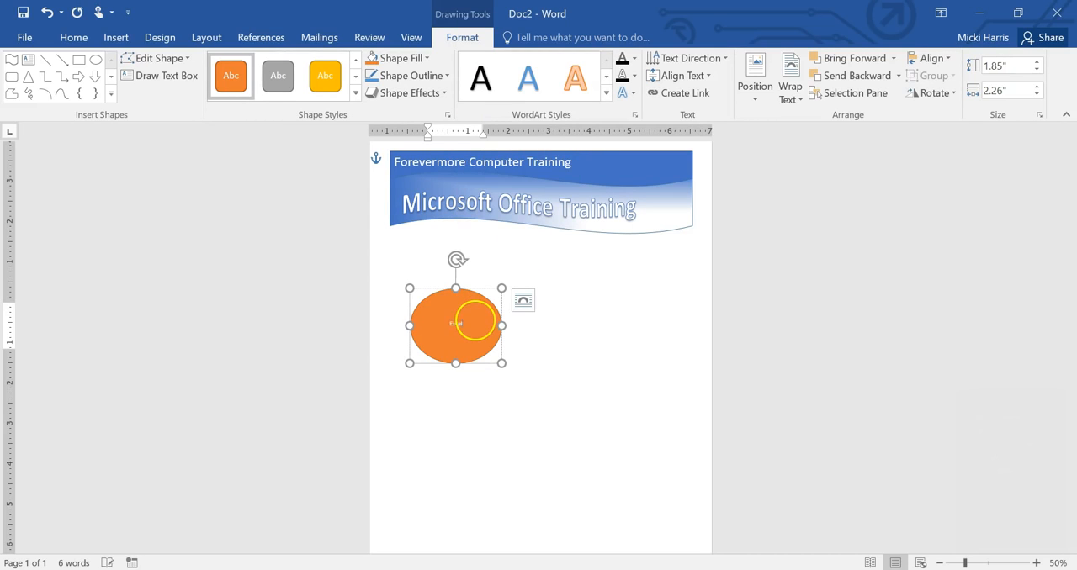
Step: Format the oval's three text lines as 18 pt bold
left_click_drag(461, 360, 442, 303)
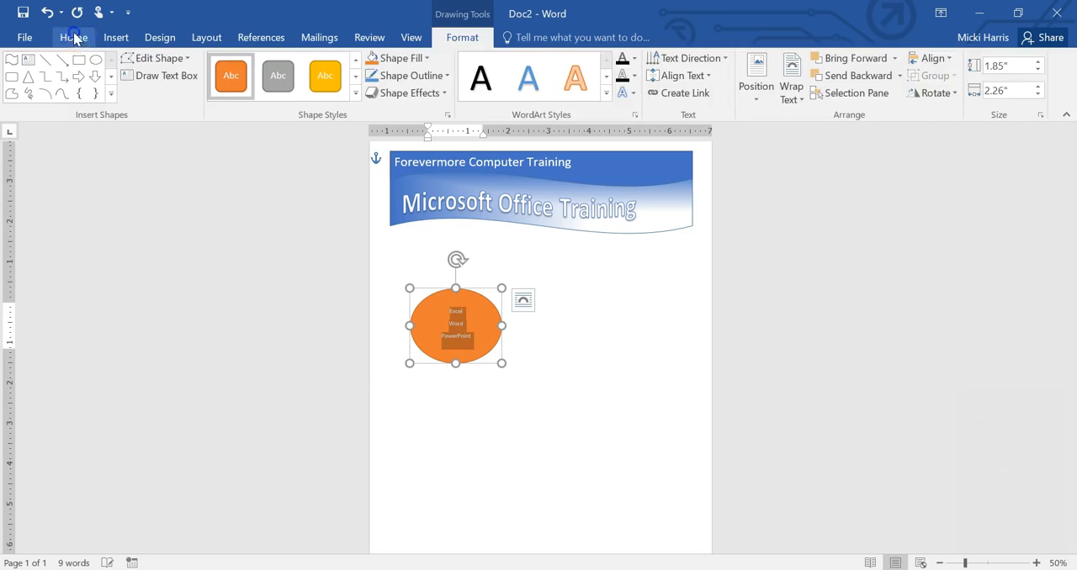
left_click(74, 37)
left_click(223, 65)
left_click(203, 196)
left_click(133, 89)
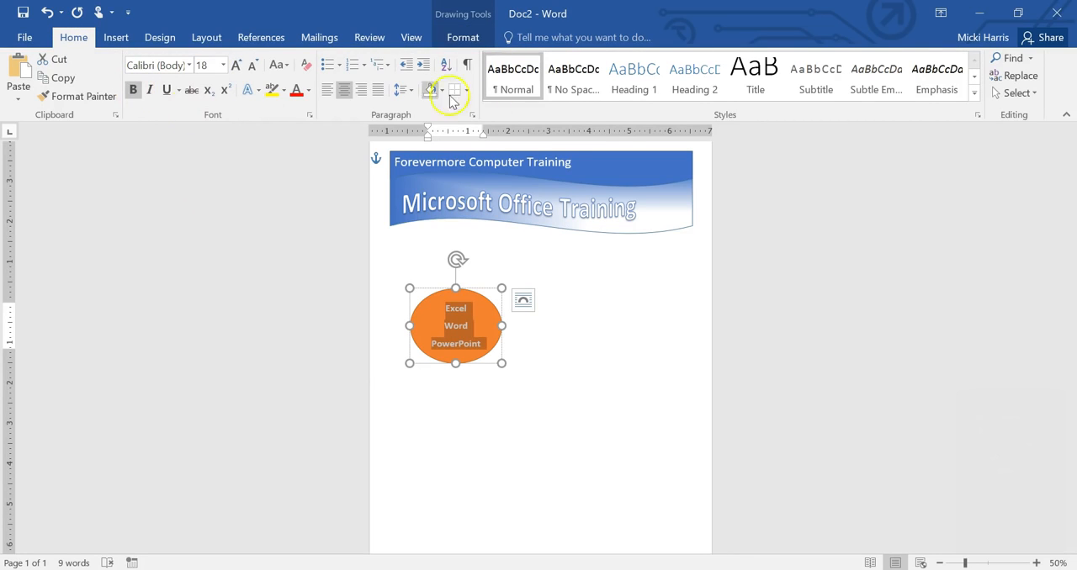
Step: Apply a Bevel shape effect to the orange oval and move it toward the right half of the page below the banner
left_click(471, 37)
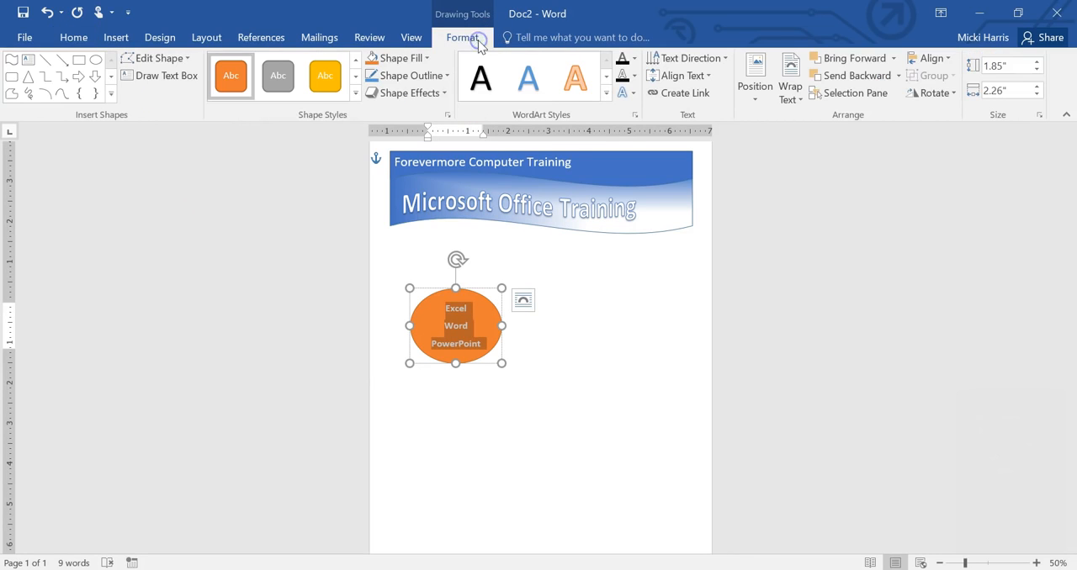
left_click(446, 94)
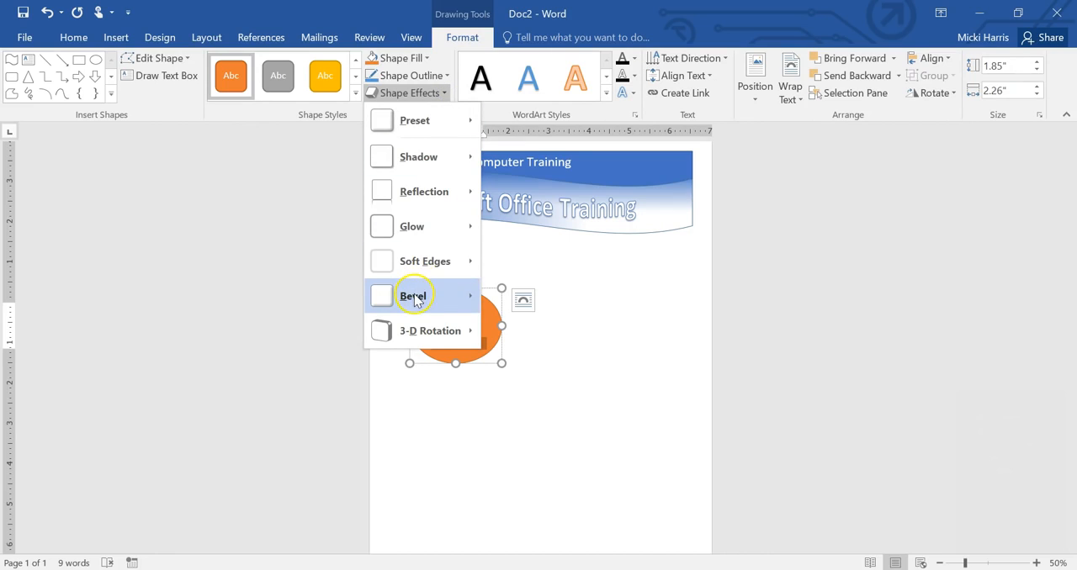
mouse_move(414, 300)
left_click(506, 389)
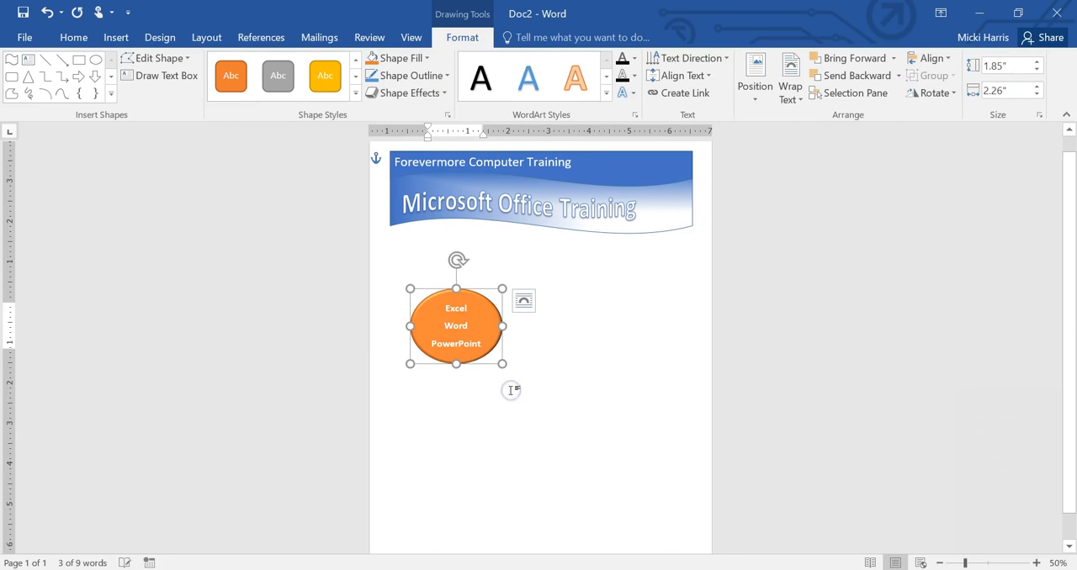
left_click_drag(473, 295, 598, 252)
Step: Set the oval's text lines to single line spacing with 0 pt spacing after each paragraph
left_click(569, 326)
left_click_drag(599, 326, 562, 290)
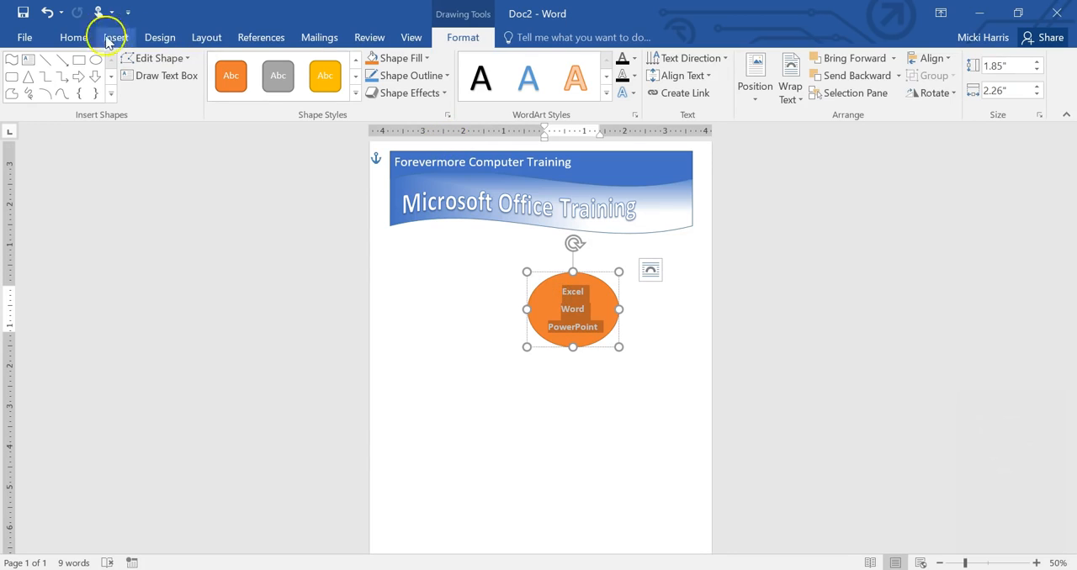
left_click(73, 37)
left_click(410, 89)
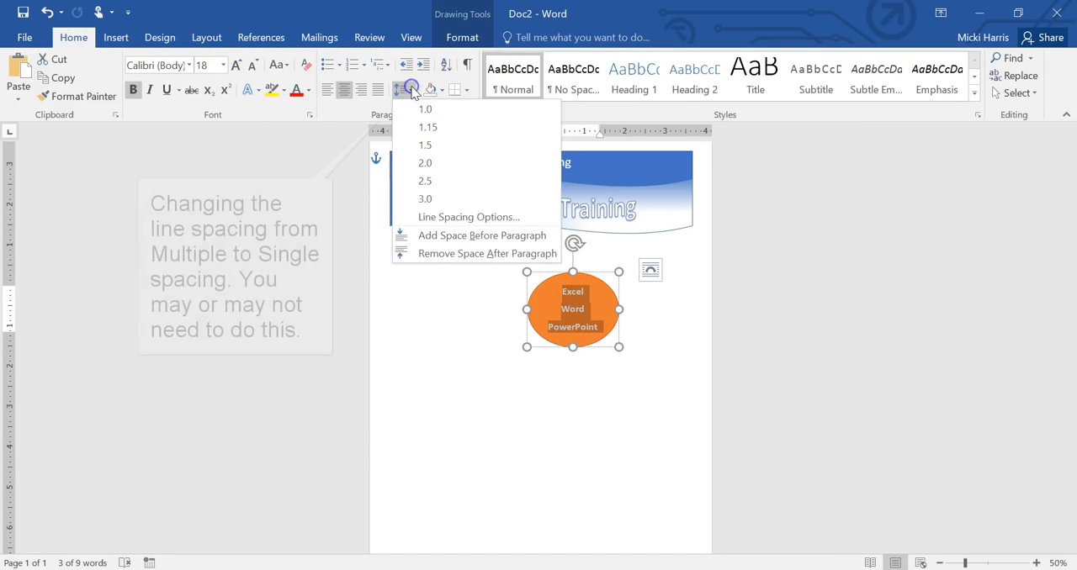
left_click(455, 217)
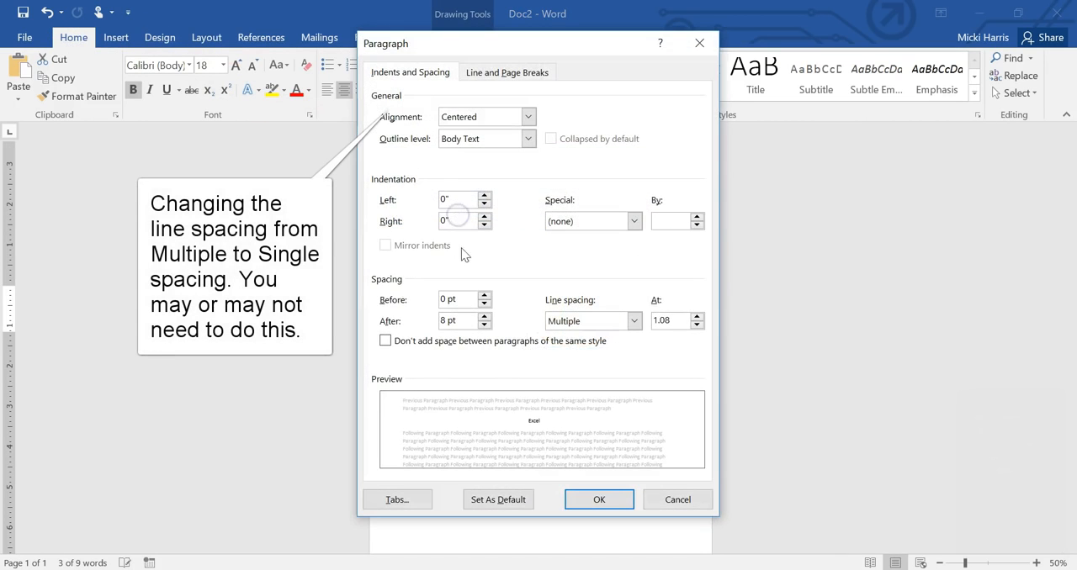
left_click(485, 325)
left_click(485, 325)
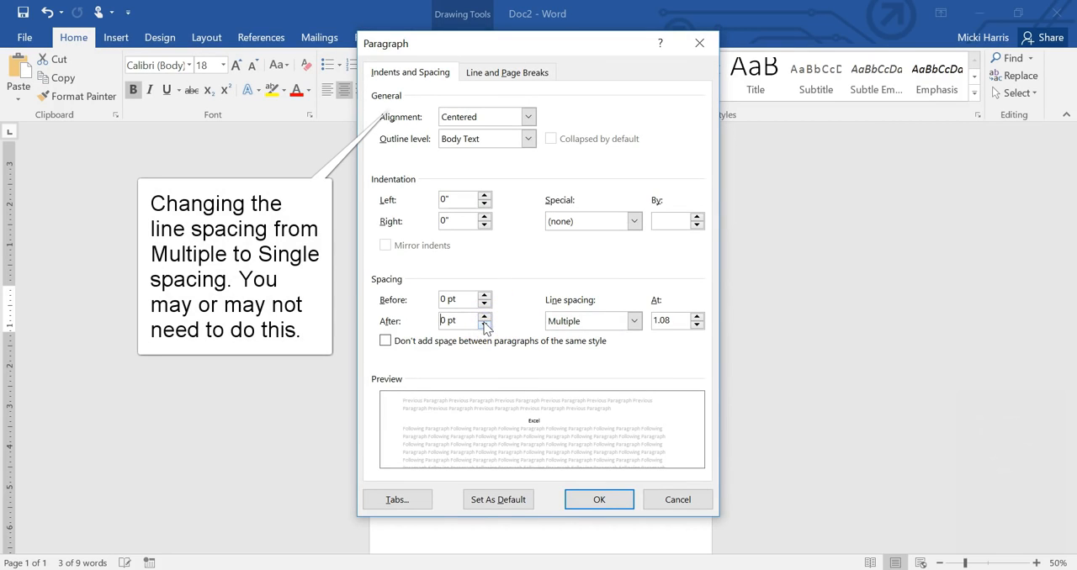
left_click(634, 321)
left_click(582, 340)
left_click(607, 499)
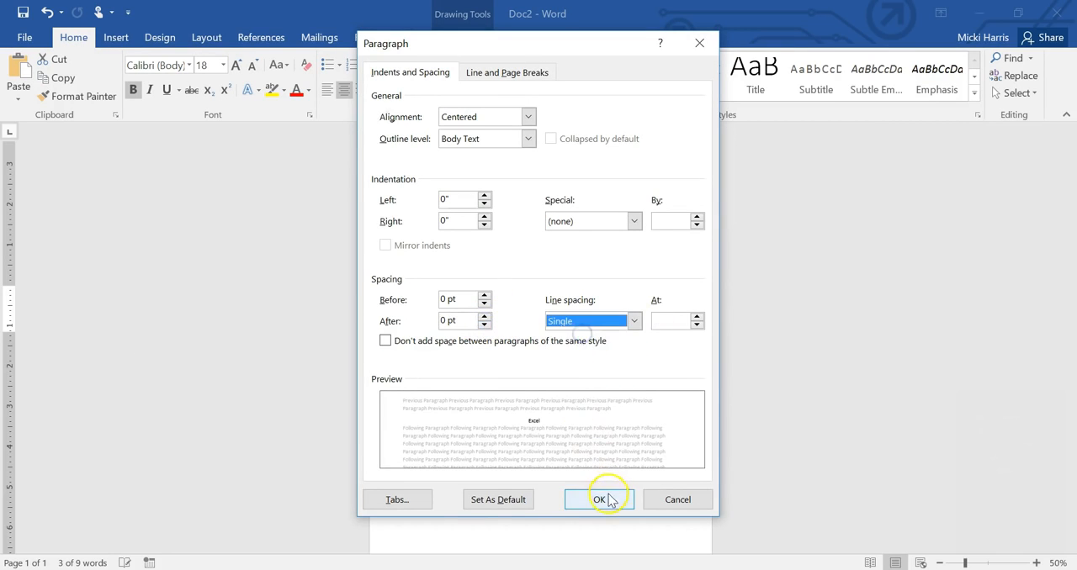
Step: Place the oval, tilted clockwise, over the banner's upper-right corner and reduce its text to 14 pt
left_click_drag(572, 244, 663, 166)
left_click_drag(674, 258, 662, 239)
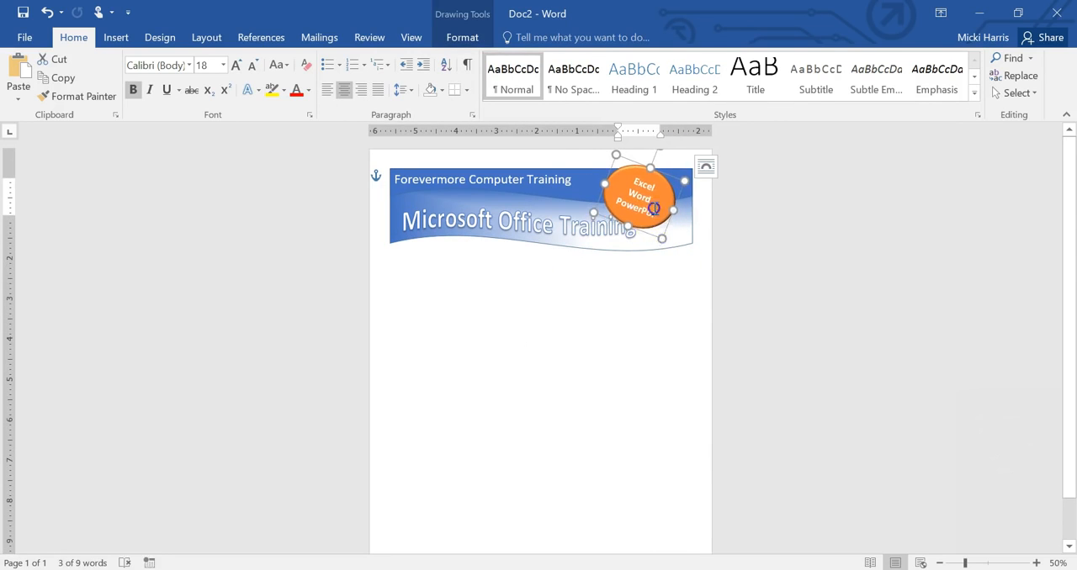
left_click(223, 65)
left_click(207, 163)
left_click_drag(667, 181, 684, 184)
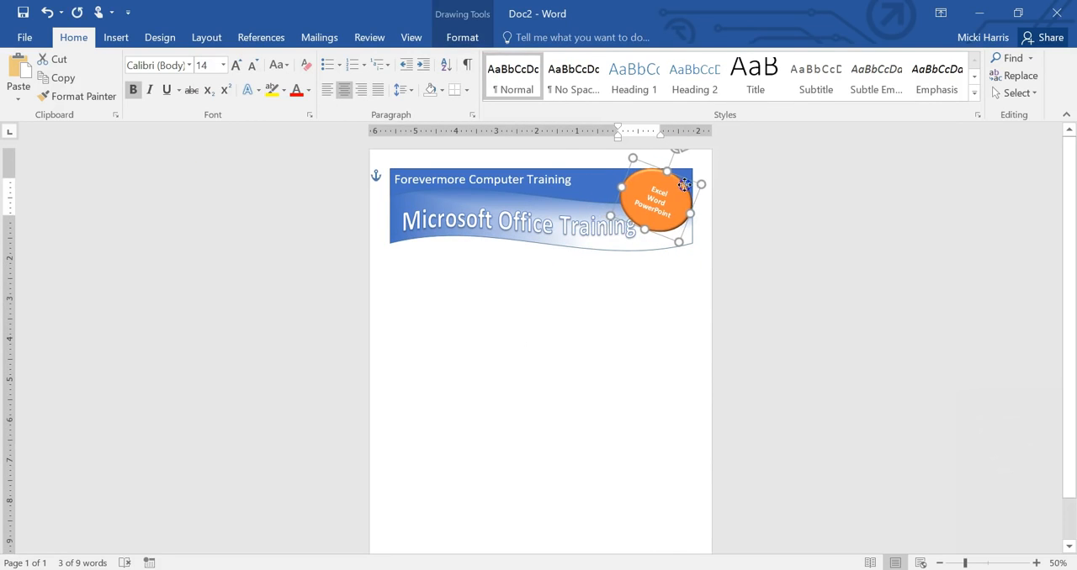
Step: Shift the "Microsoft Office Training" WordArt left so it clears the orange oval
left_click(603, 228)
left_click_drag(585, 243, 578, 244)
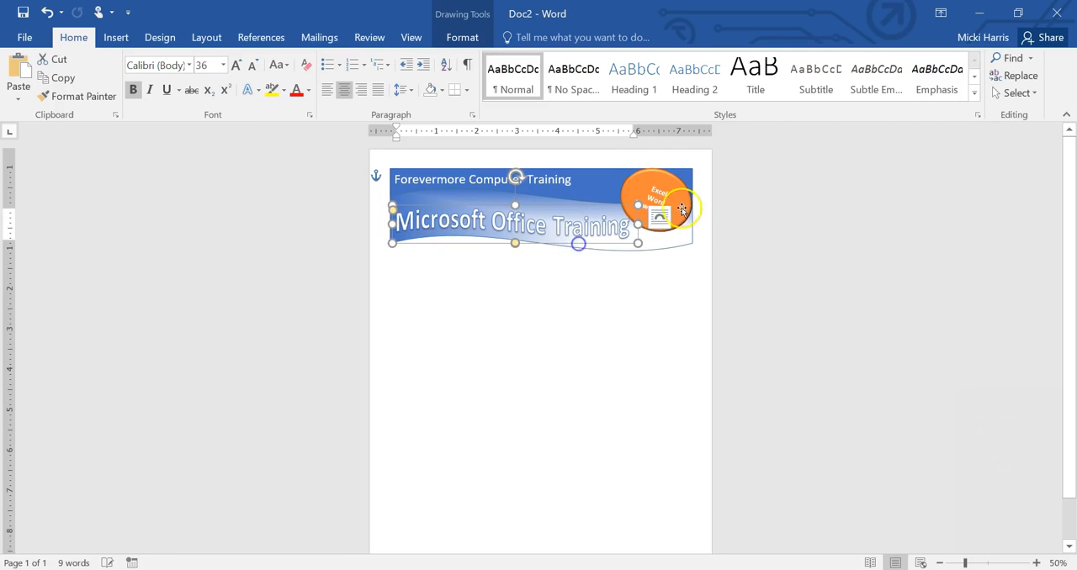
left_click(682, 210)
left_click(644, 295)
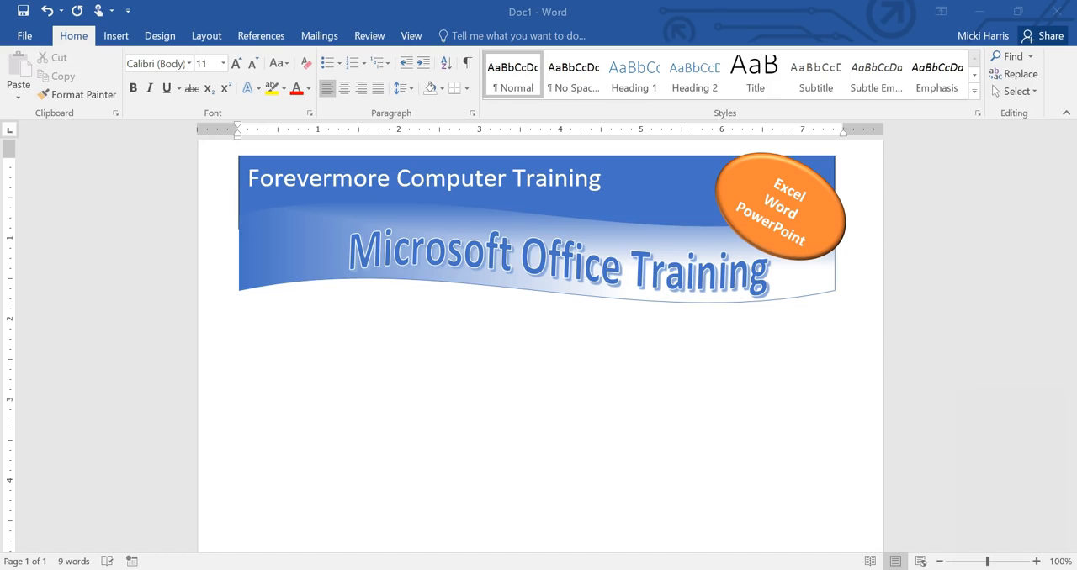
Step: Insert a Vertical Box List SmartArt graphic into the flyer
left_click(112, 39)
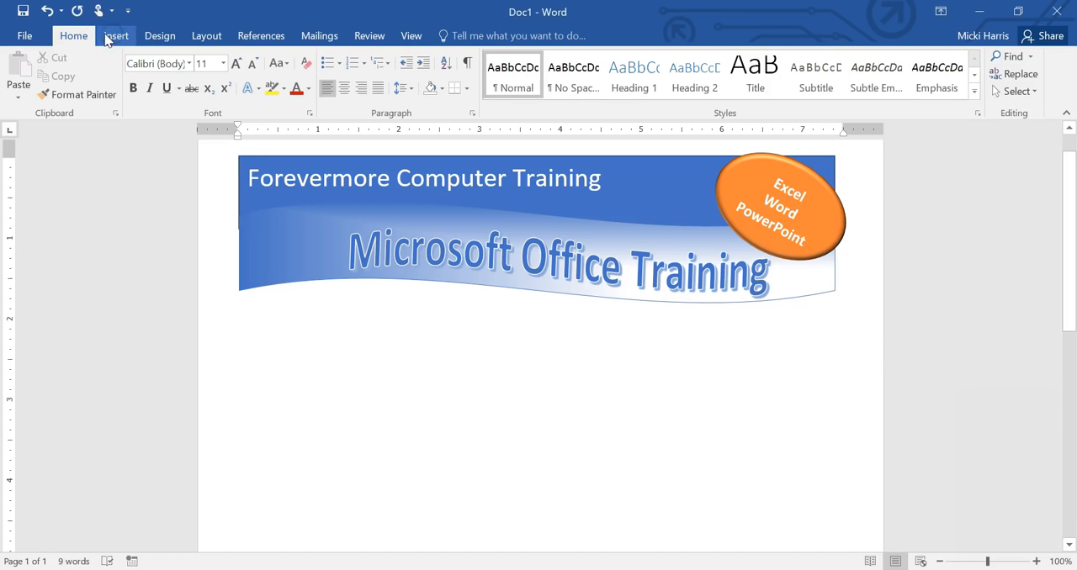
left_click(122, 36)
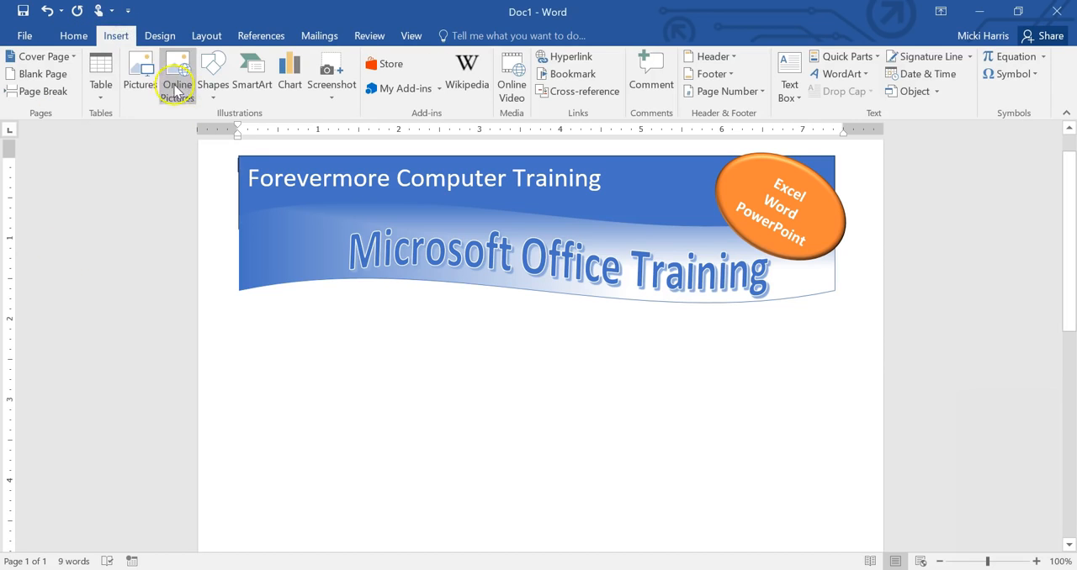
left_click(253, 94)
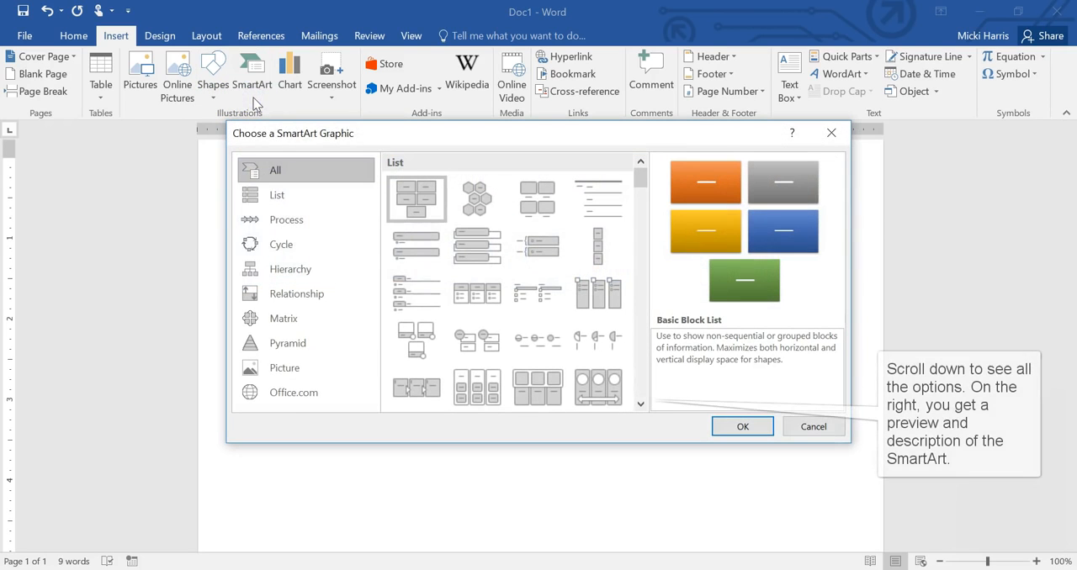
left_click(481, 252)
left_click(744, 427)
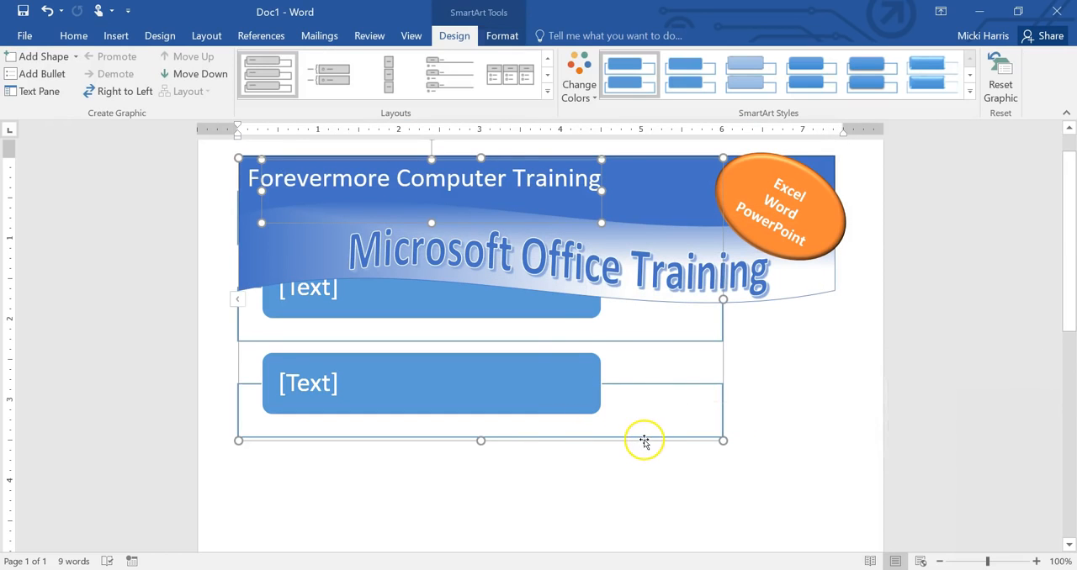
Step: Change the SmartArt's layout from in line with text to Tight text wrapping
left_click(693, 534)
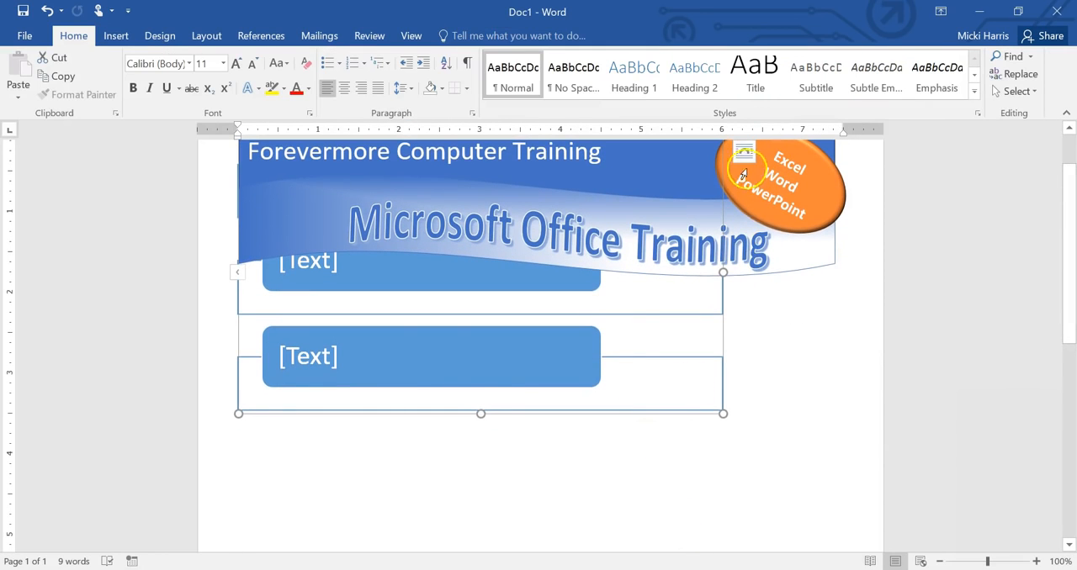
scroll(772, 221, "up", 1)
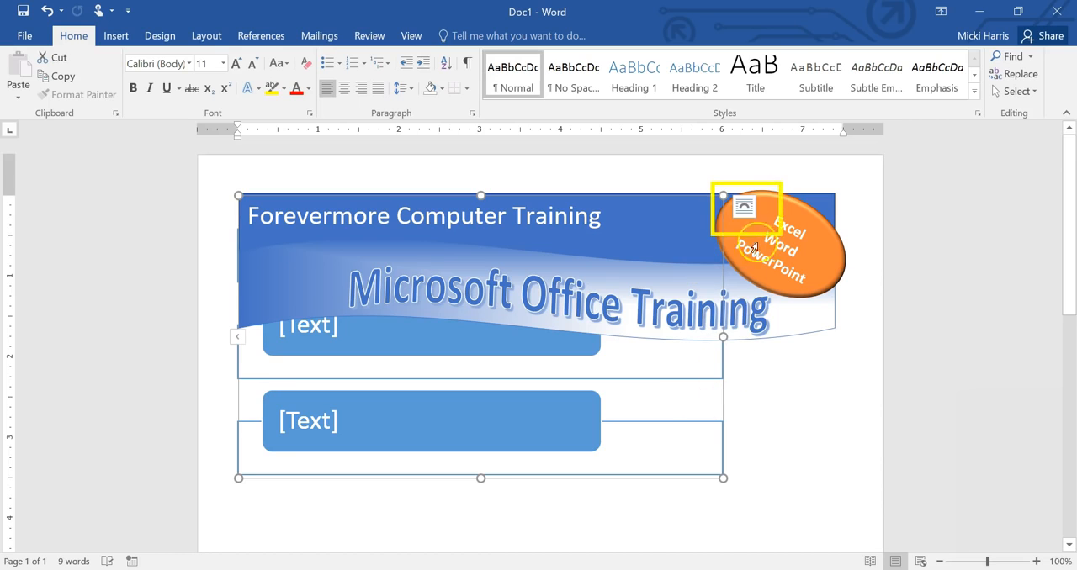
left_click(743, 207)
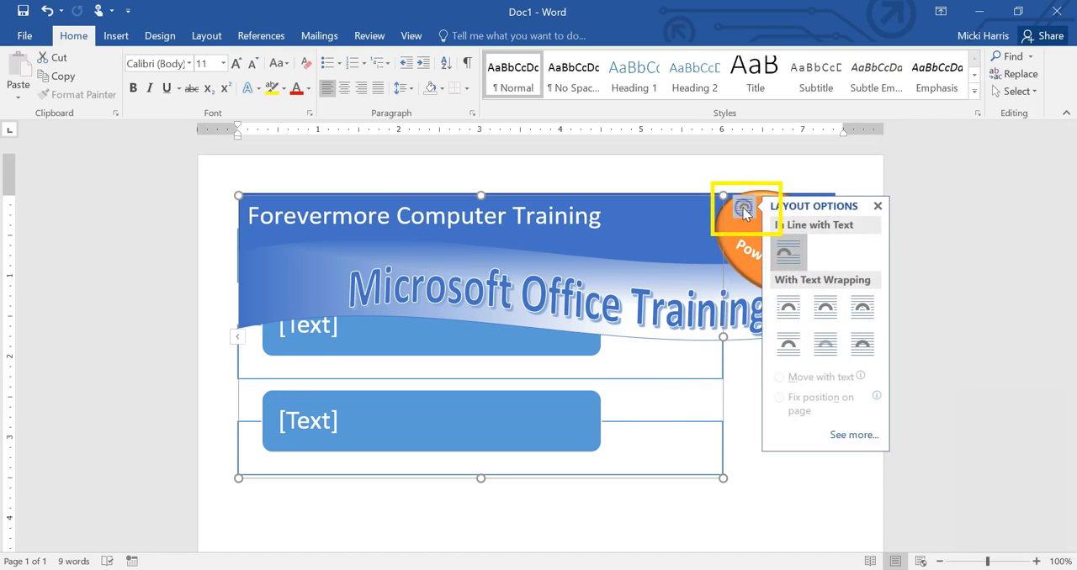
left_click(824, 308)
scroll(745, 517, "down", 3)
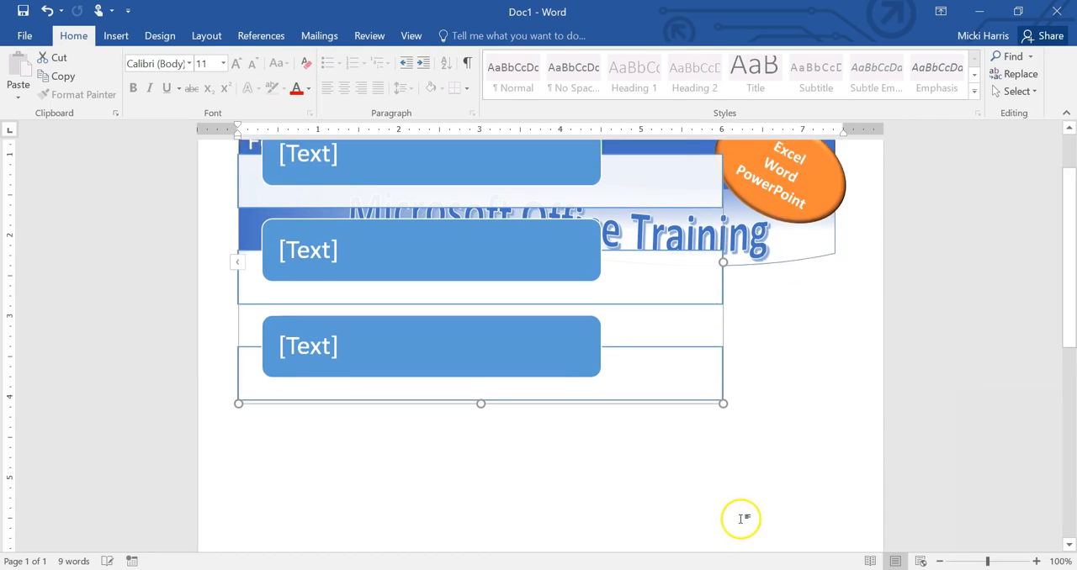
Step: Move the SmartArt below the banner against the right margin and narrow it to about 3.3 inches wide
left_click(716, 288)
left_click_drag(716, 289, 831, 468)
left_click(362, 400)
left_click_drag(351, 254, 570, 260)
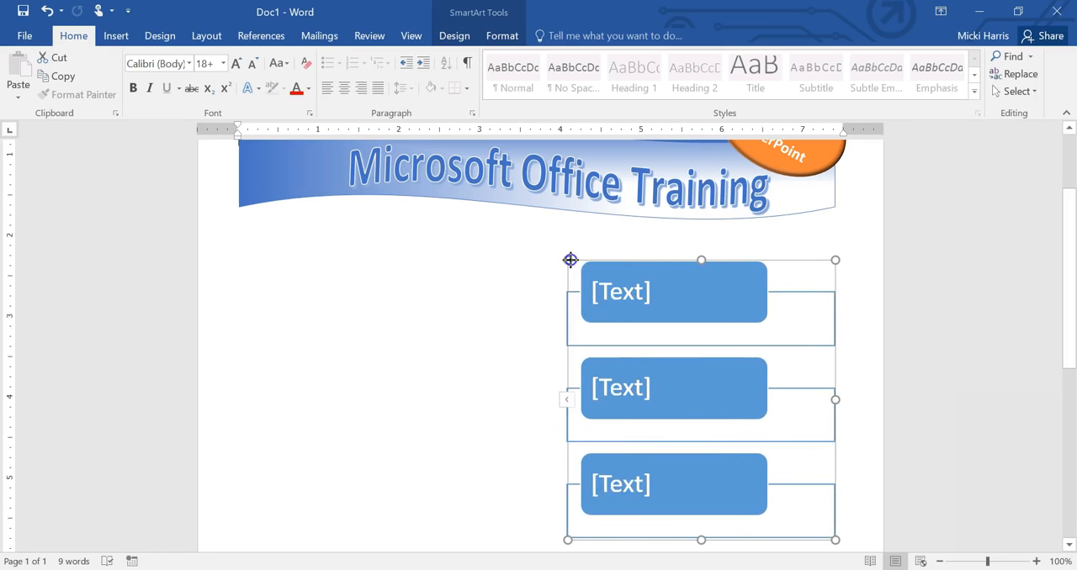
Step: Enter "Used in most positions regardless of industry" and "Makes you more productive & confident with your job" as the SmartArt's first two entries
left_click(569, 404)
type("Used in most positions regardless of industry")
key("Return")
type("Makes you more")
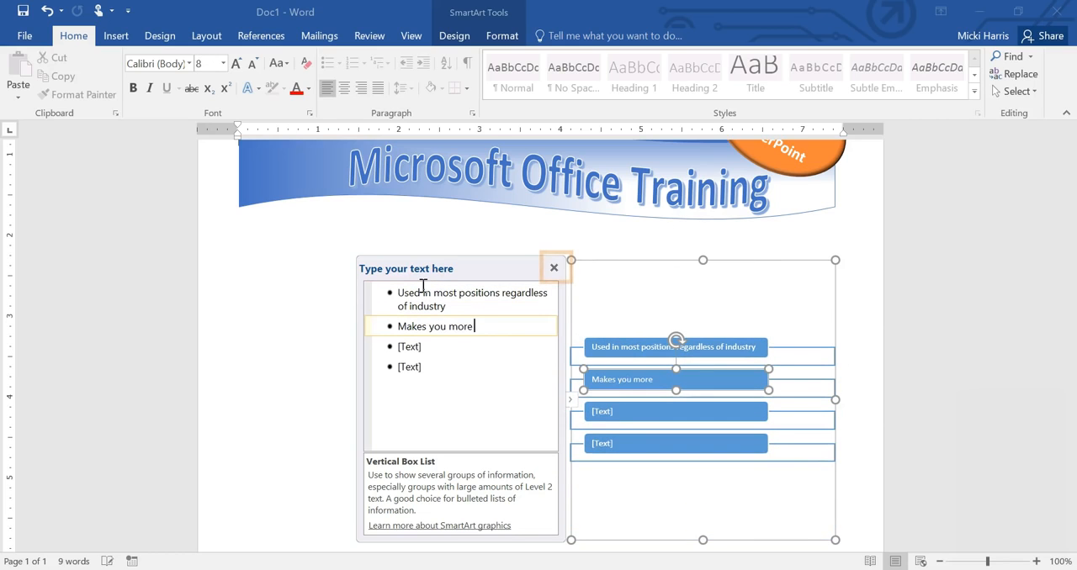
type(" productive & condi")
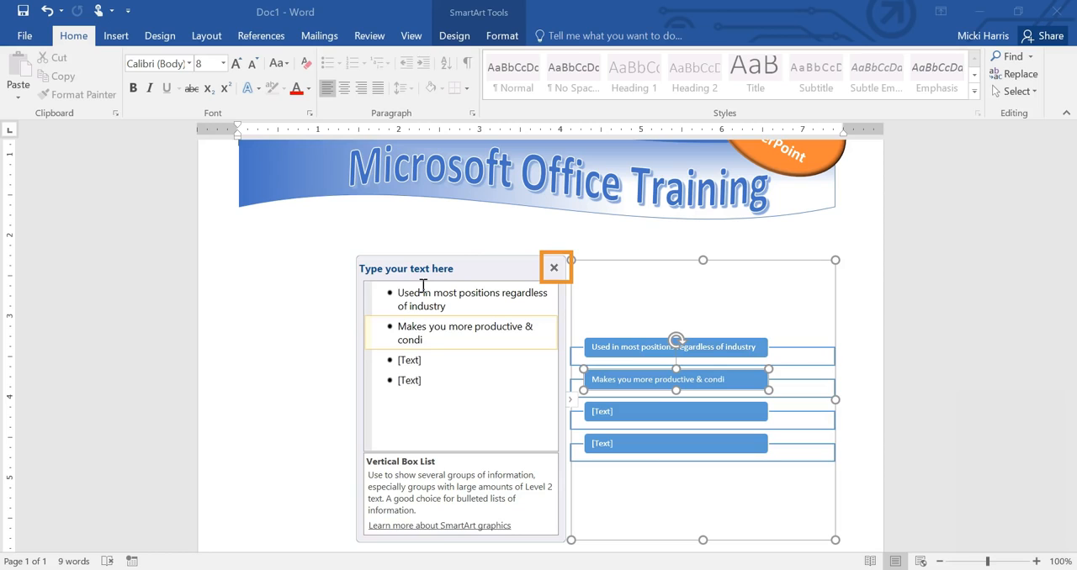
type("dent with your job")
key("Return")
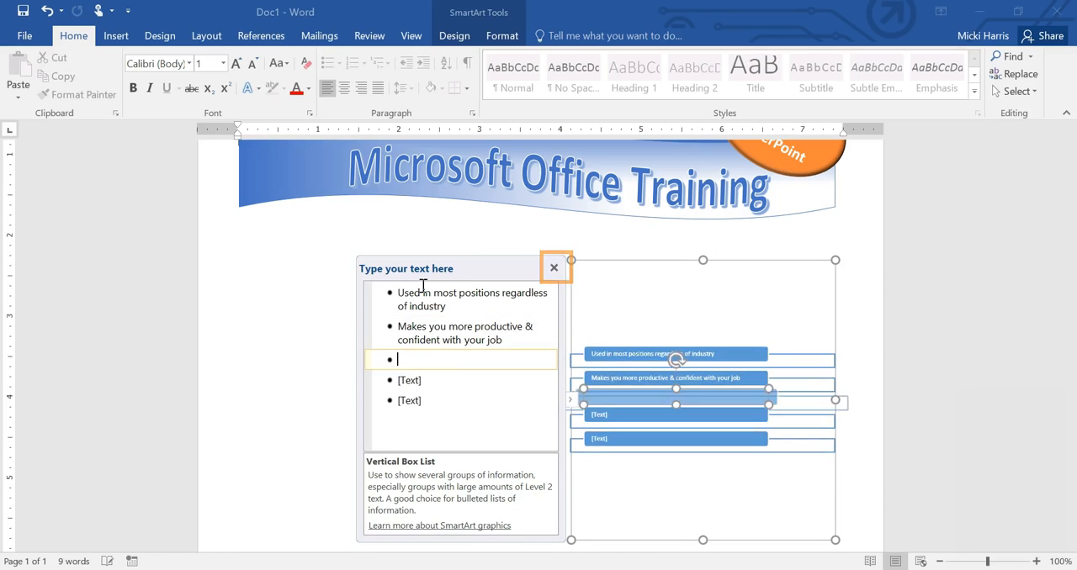
Step: Add "Can boost your resume" as the third SmartArt entry, remove the unused placeholder entries and close the text editor
type("Can boost your resume")
key("Delete")
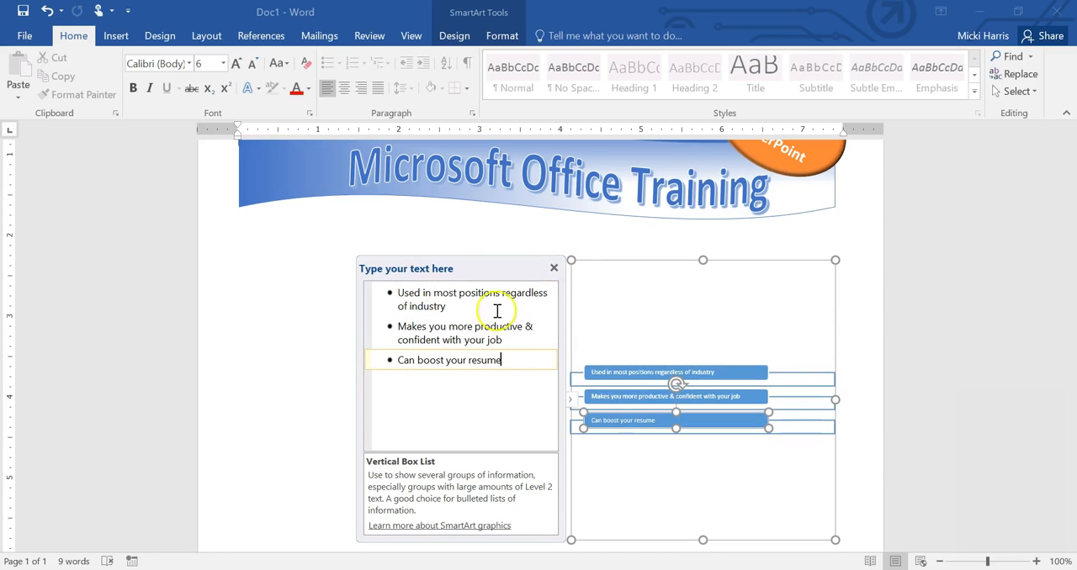
left_click(552, 269)
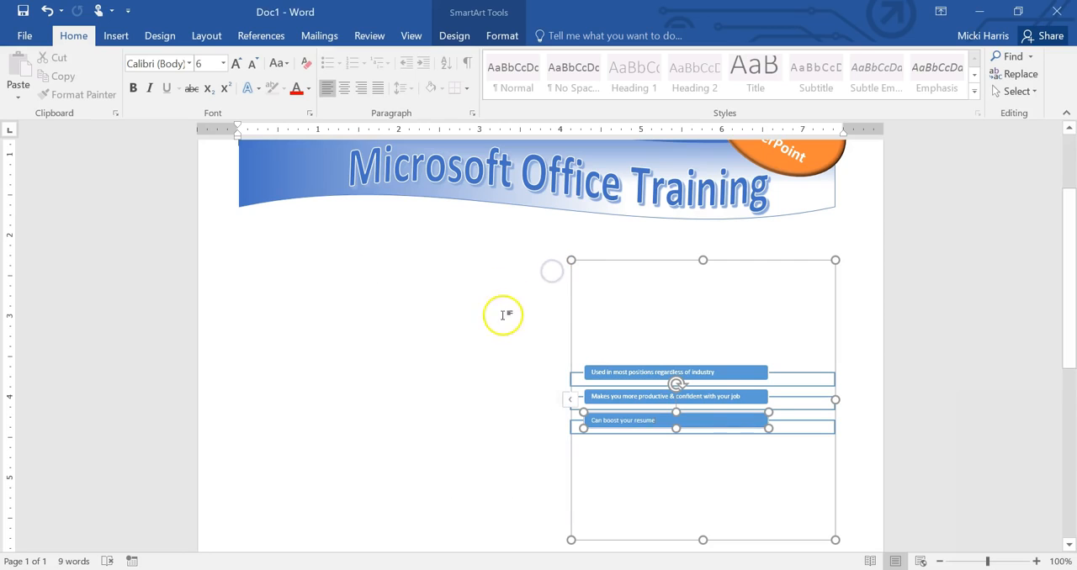
Step: Set all SmartArt text to 12 pt and adjust the graphic's height and position below the banner at the right margin
left_click_drag(836, 540, 843, 487)
left_click(674, 398)
key("ctrl+a")
left_click(223, 64)
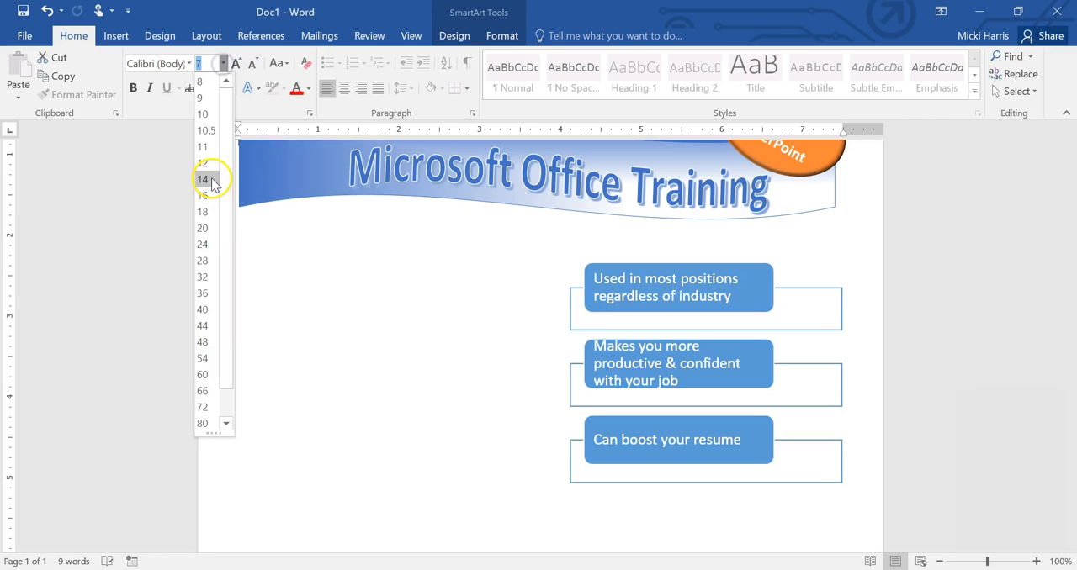
left_click(206, 163)
left_click_drag(844, 384, 845, 381)
left_click(498, 295)
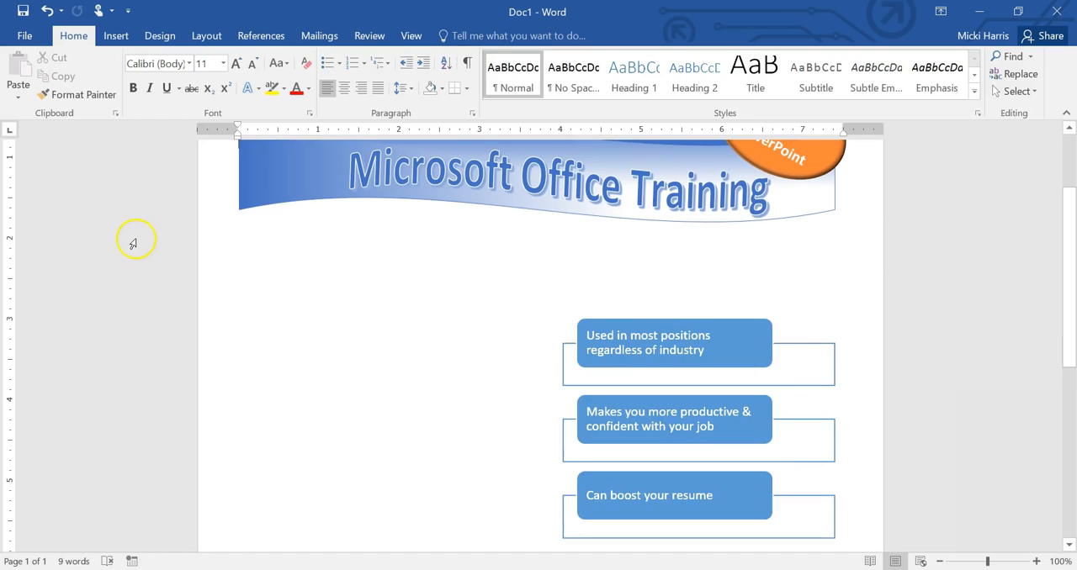
Step: Insert a simple text box and move it between the banner and the SmartArt, against the right margin
left_click(113, 38)
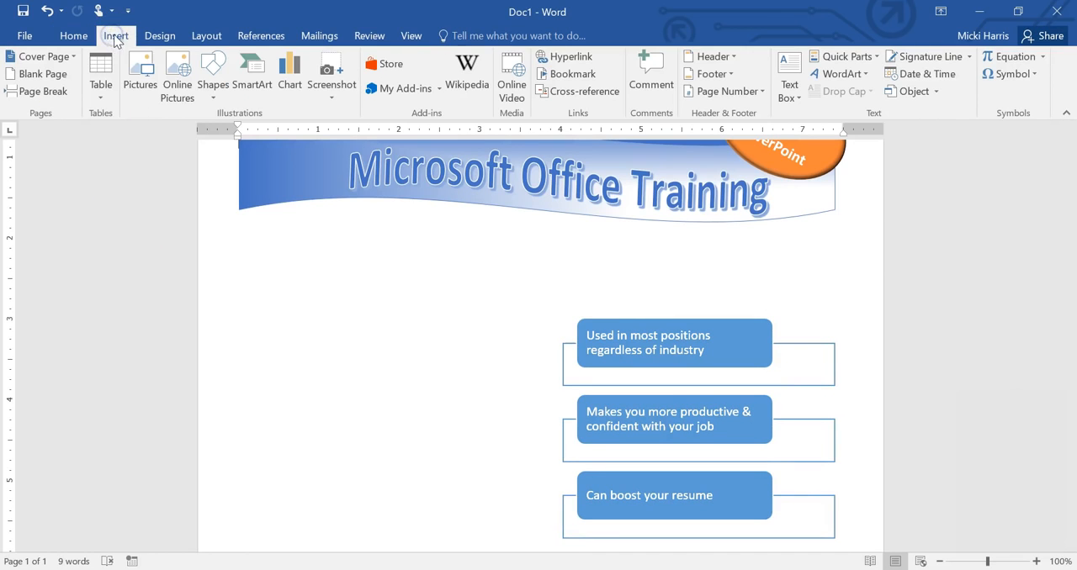
left_click(794, 94)
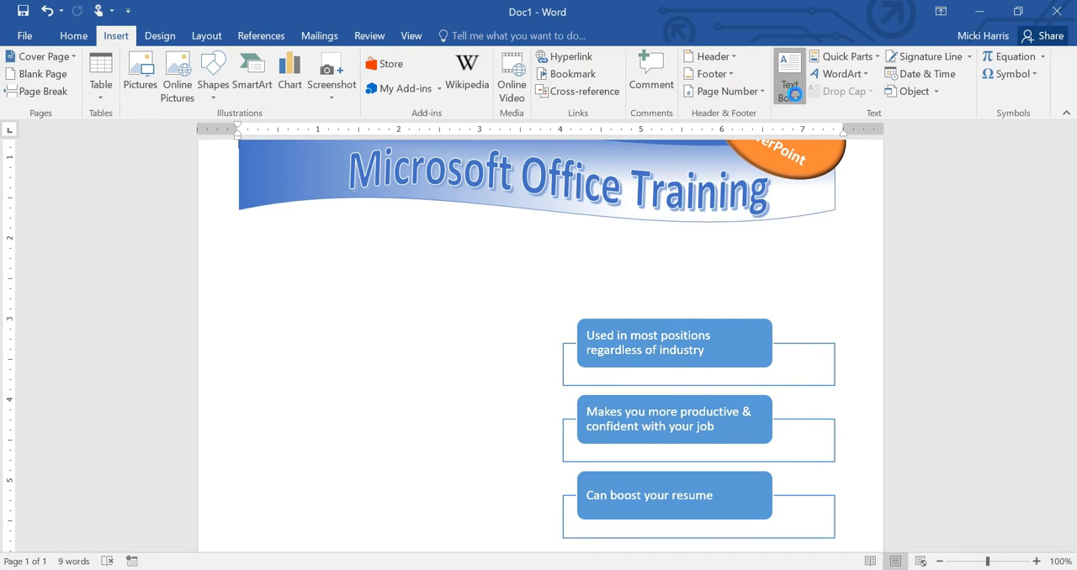
left_click(765, 208)
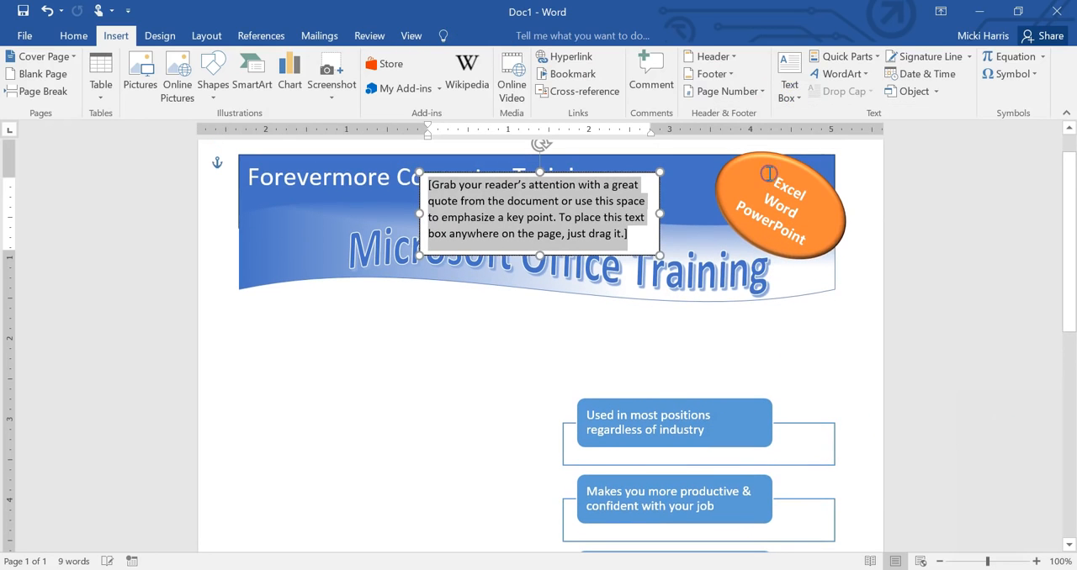
left_click_drag(594, 259, 768, 394)
left_click(746, 354)
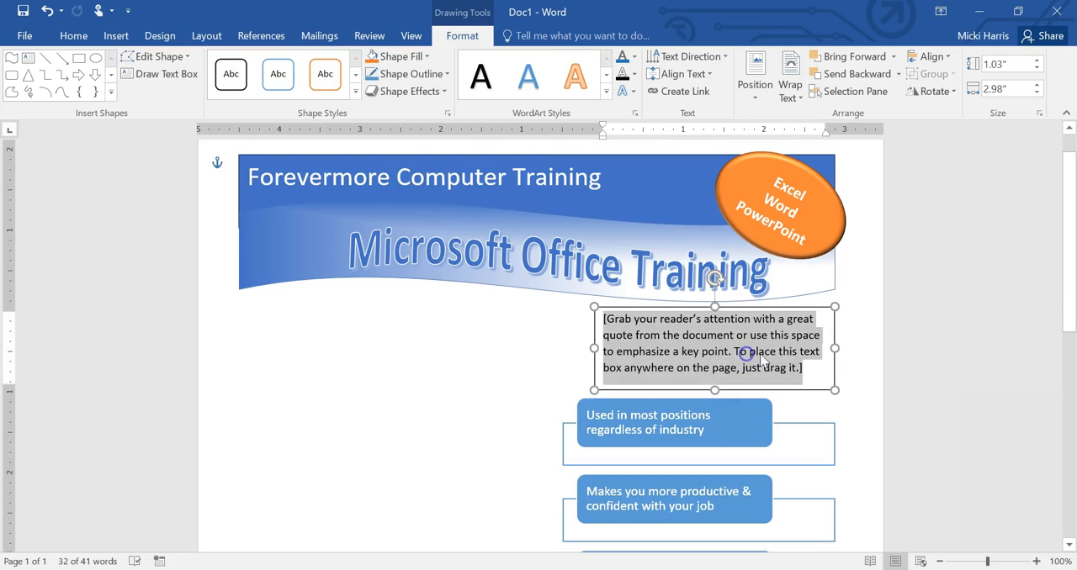
Step: Replace the text box's placeholder with "3 Reasons Microsoft Office Training is Important:"
type("3 Reasons Microsoft Office Training is Impor")
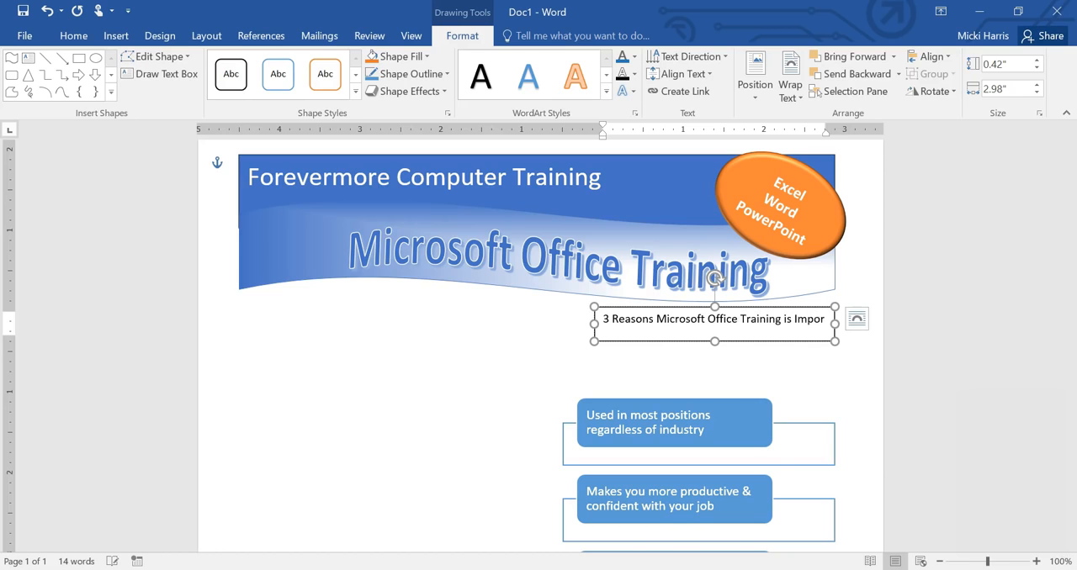
type("tant")
left_click(733, 355)
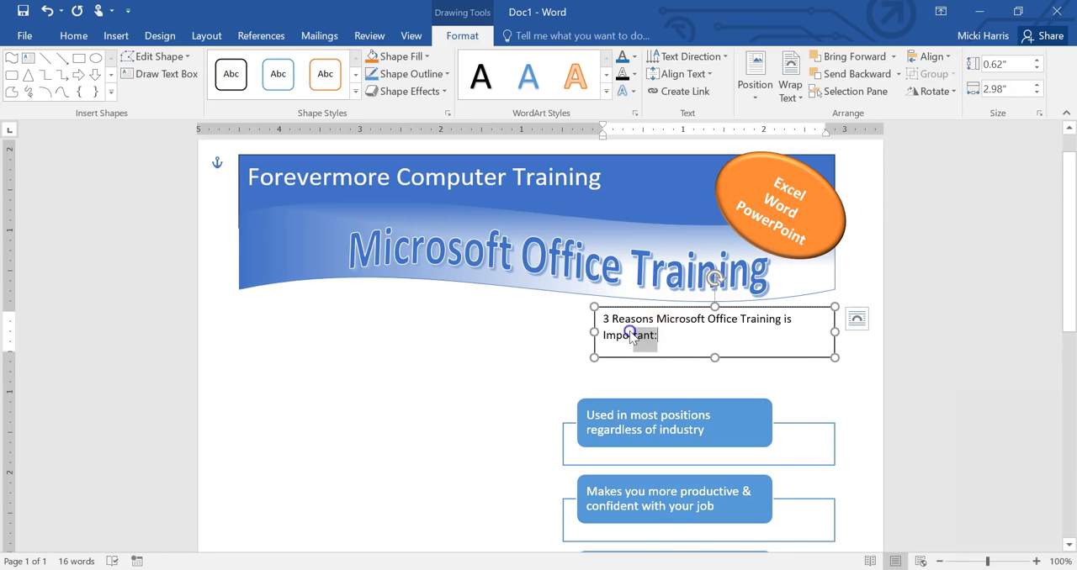
Step: Make the "3 Reasons" heading text bold and set it to 12 pt
left_click_drag(631, 335, 606, 318)
left_click(74, 35)
left_click(133, 87)
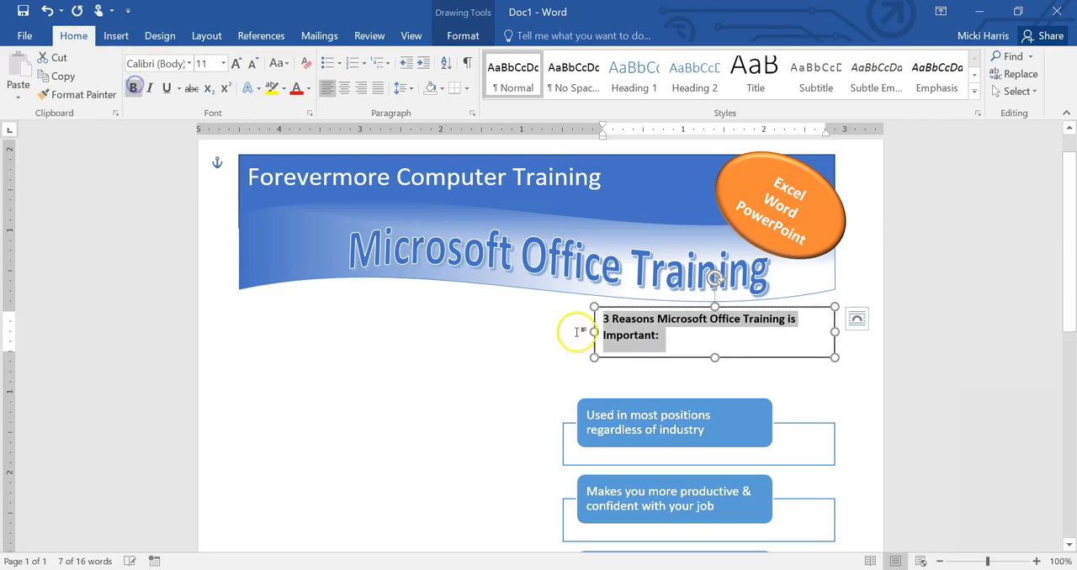
left_click(223, 63)
left_click(209, 145)
Step: Widen the heading's text box to about 3.62 inches just above the SmartArt and remove its outline
left_click_drag(594, 334, 542, 340)
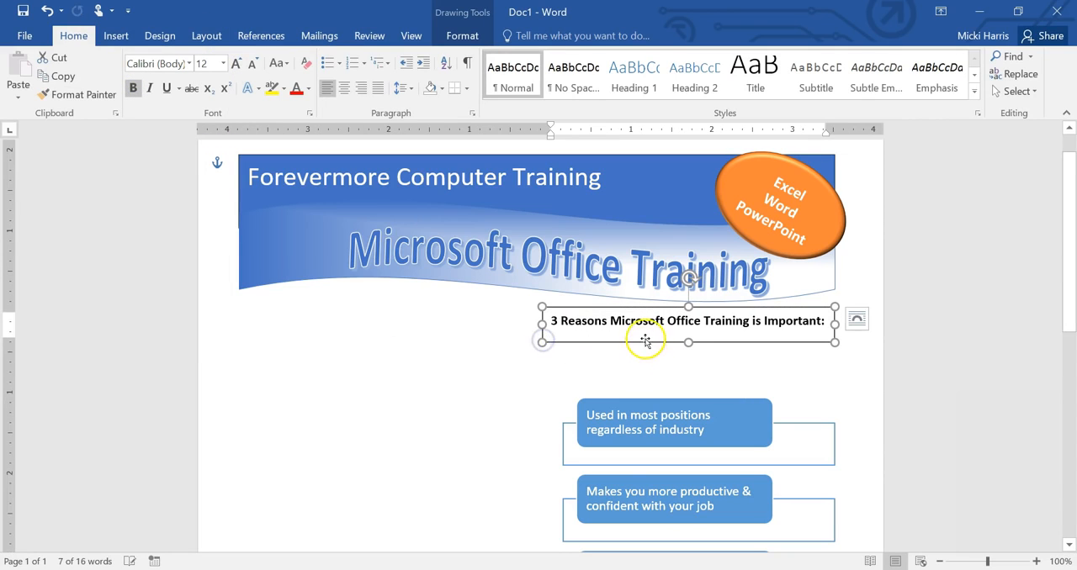
left_click_drag(644, 342, 652, 373)
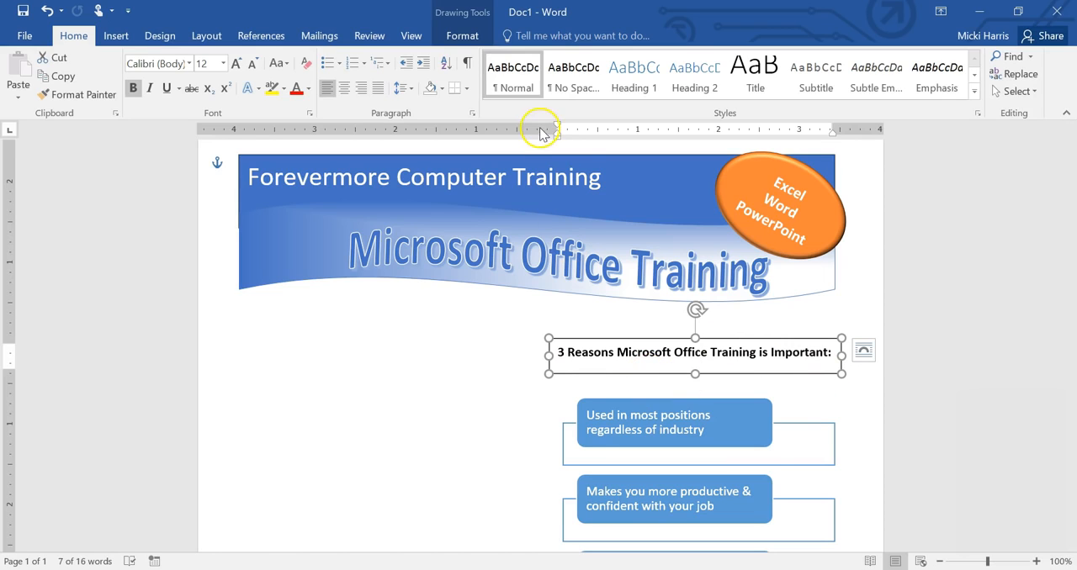
left_click(467, 38)
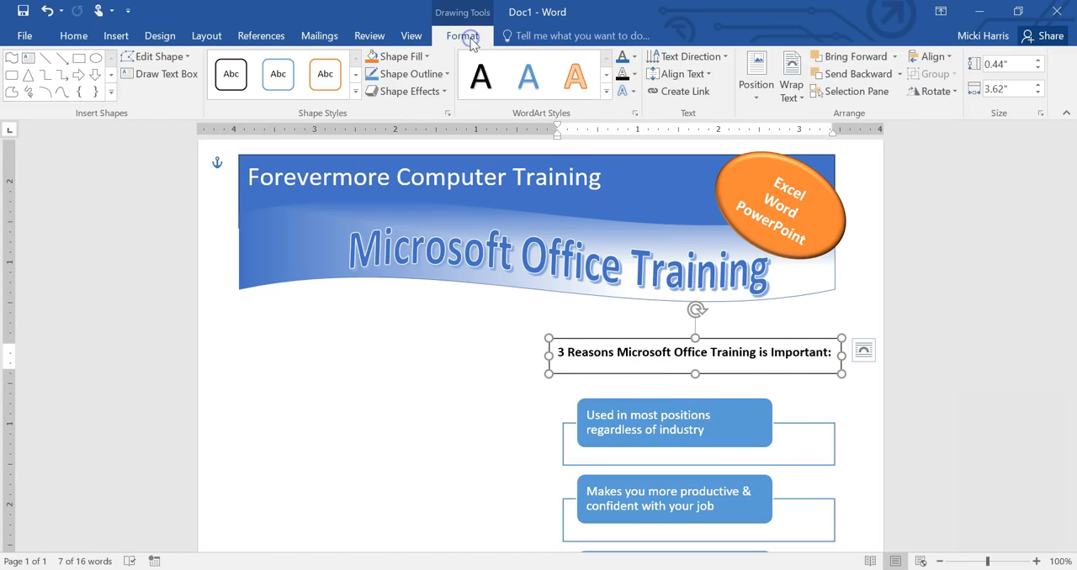
left_click(445, 74)
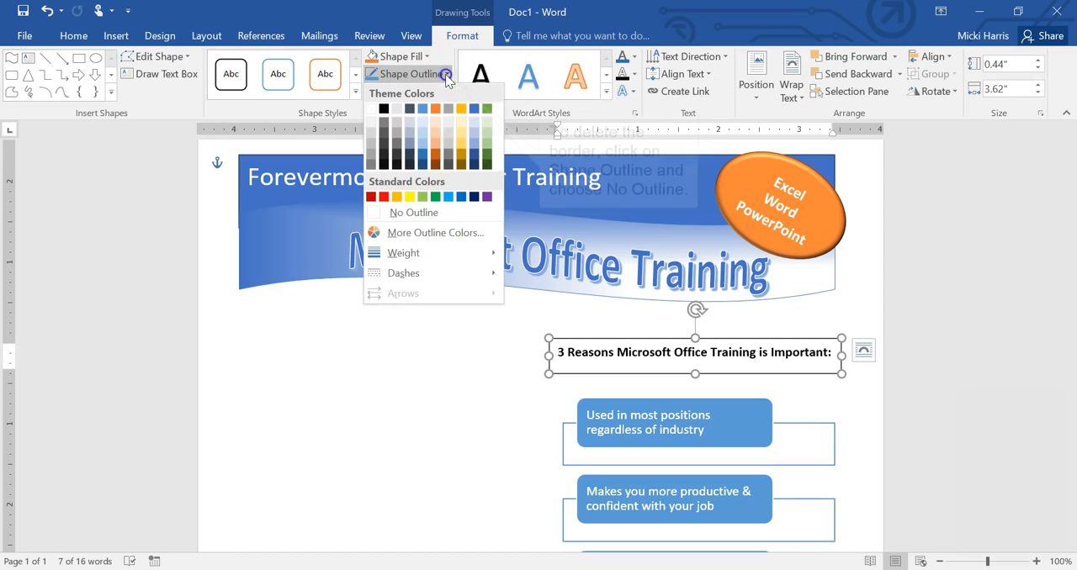
left_click(410, 213)
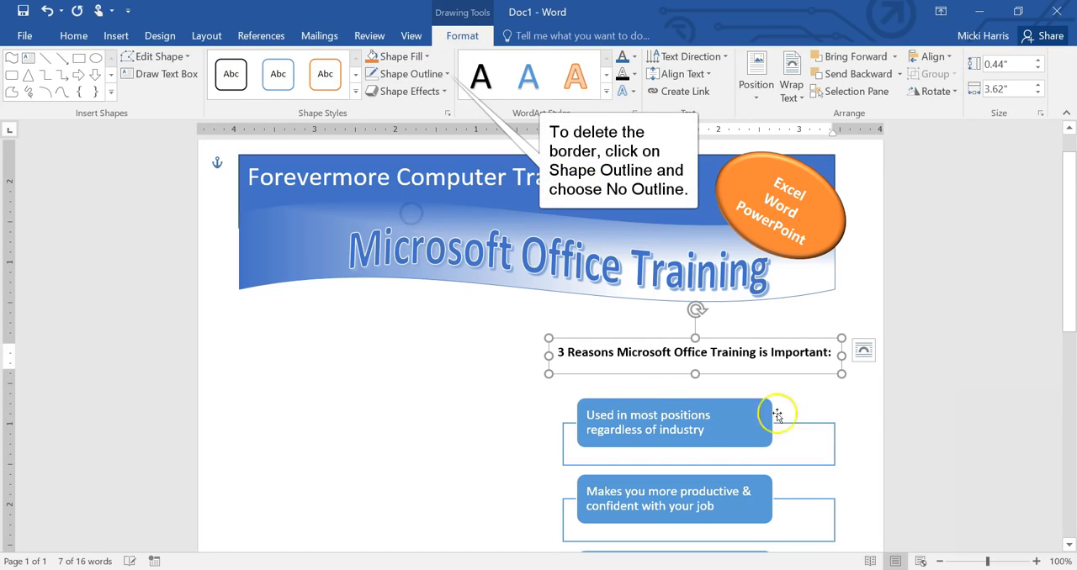
left_click(872, 394)
Step: Insert a text box filled with =lorem() sample text, about 4 by 3.36 inches, below the SmartArt
scroll(873, 392, "down", 8)
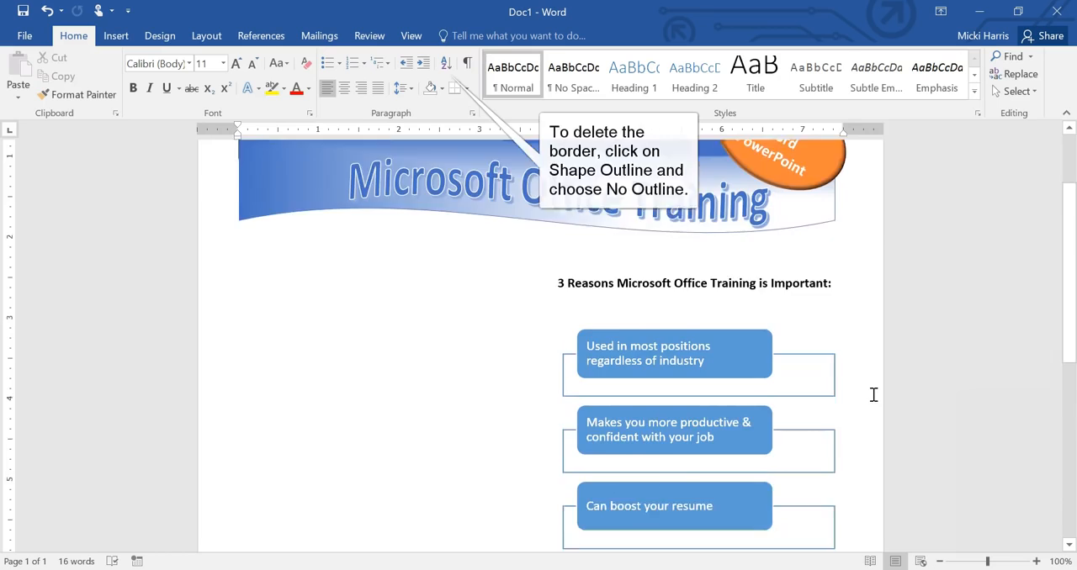
left_click(522, 300)
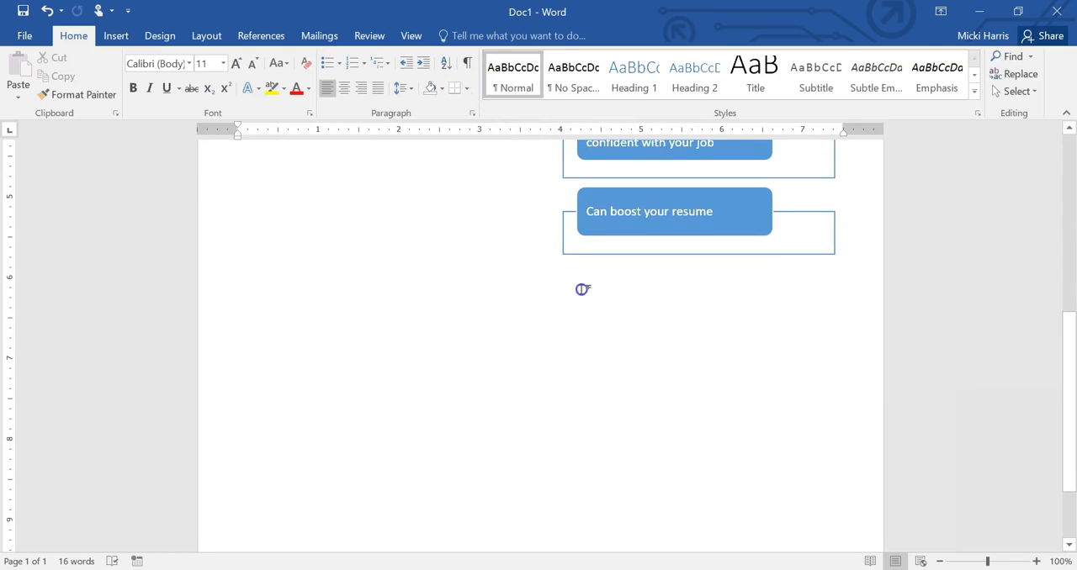
scroll(581, 290, "up", 8)
left_click(116, 36)
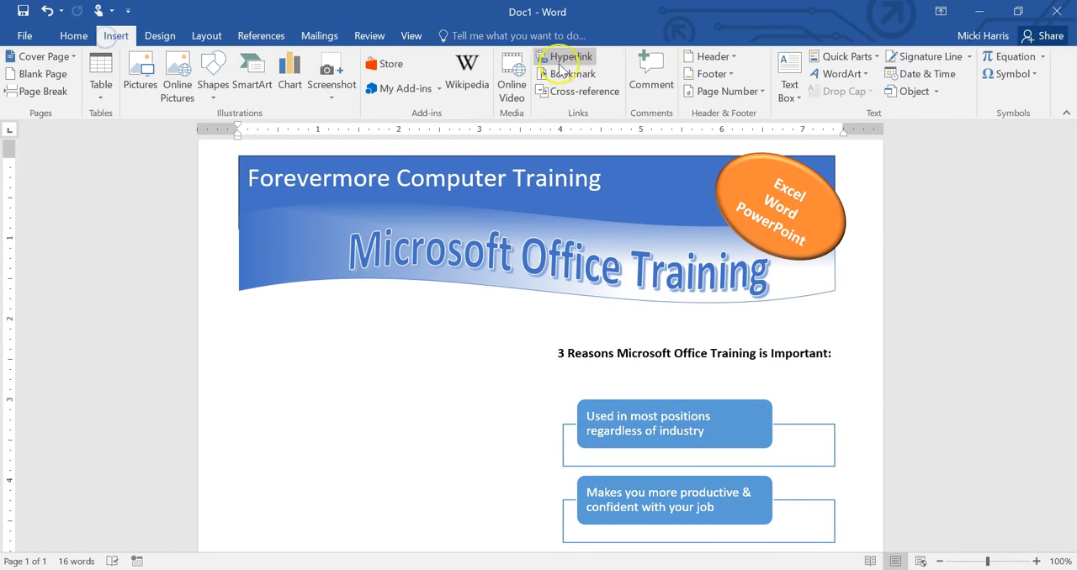
left_click(791, 88)
left_click(797, 195)
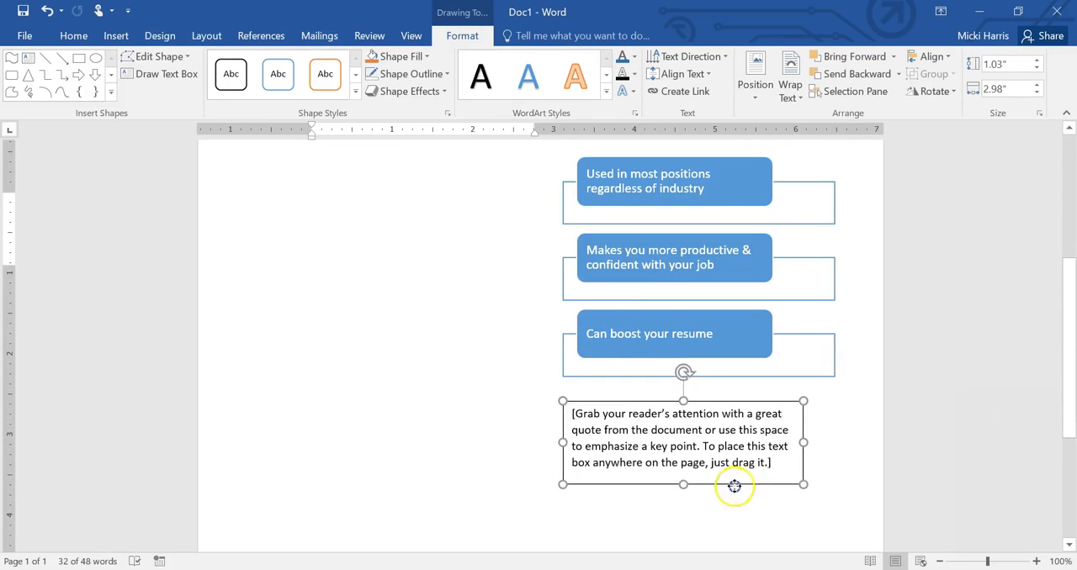
type("=lorem()")
key("Return")
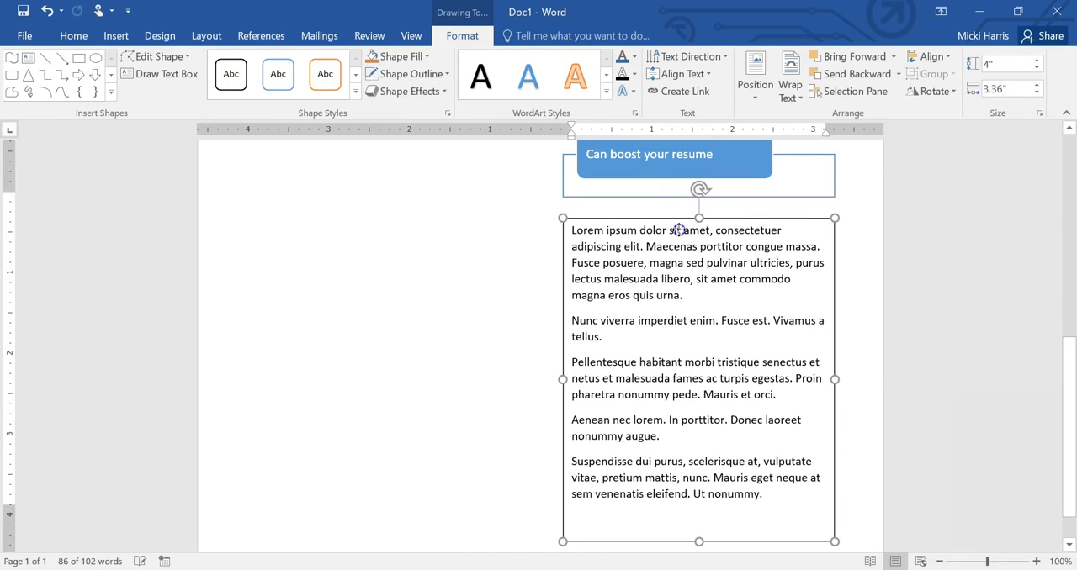
Step: Change the outline of the Lorem ipsum text box to the standard light blue
left_click(678, 229)
left_click(447, 74)
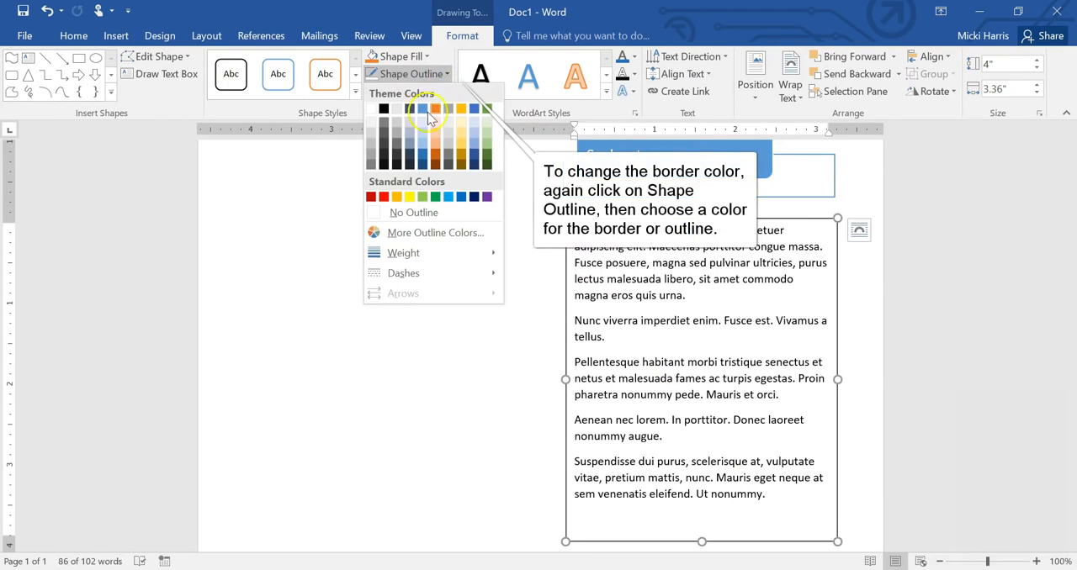
left_click(449, 197)
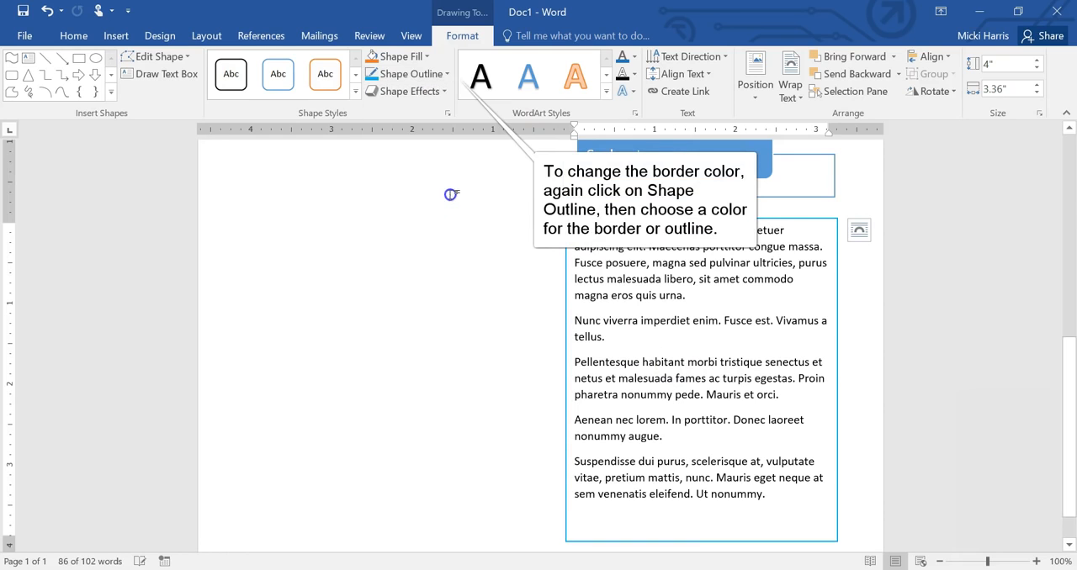
left_click(487, 365)
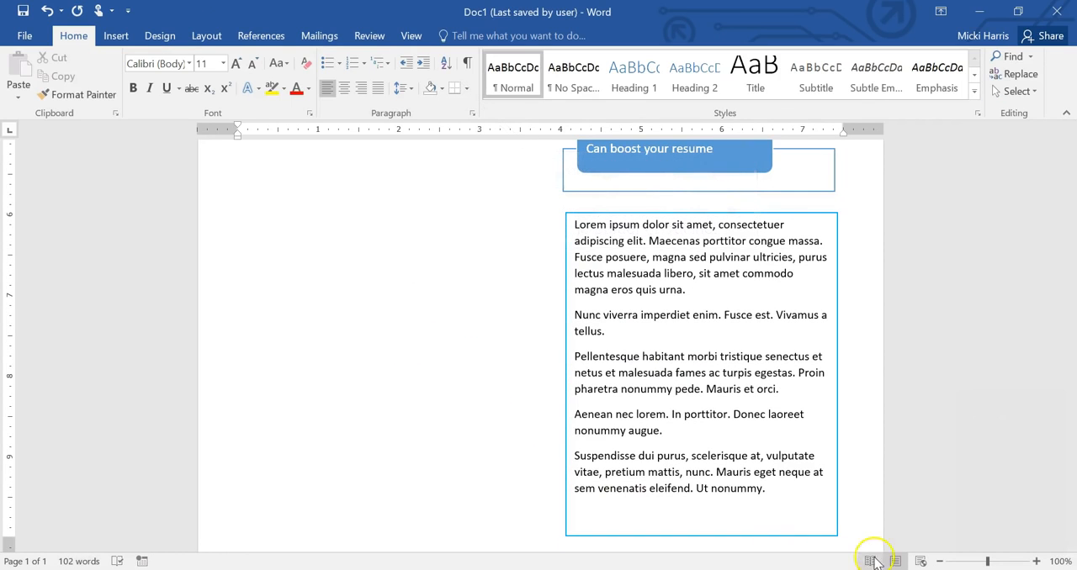
Step: Search Bing's online pictures for "office training"
left_click(939, 561)
left_click(940, 561)
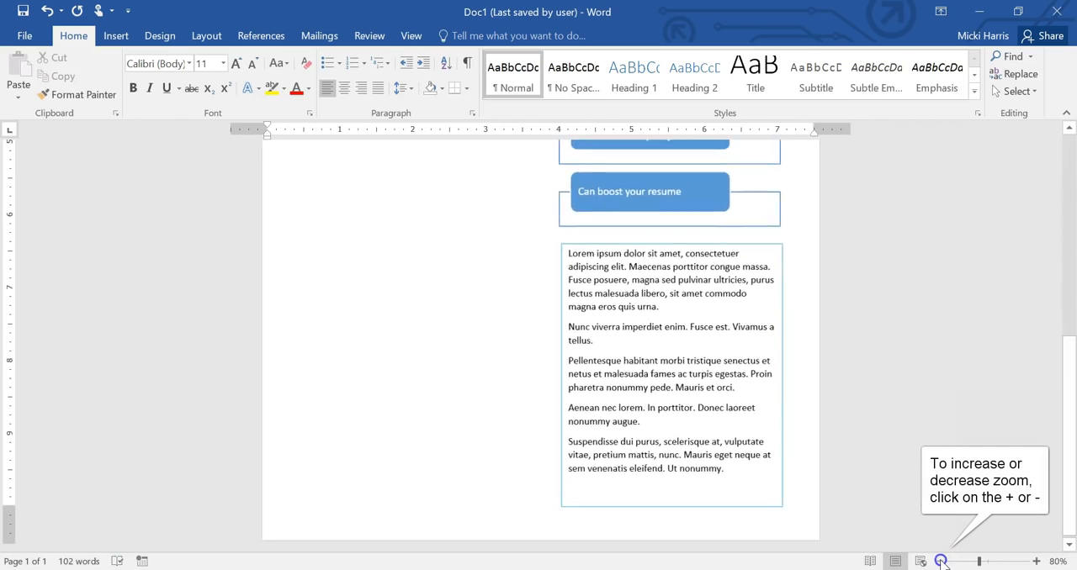
left_click(940, 561)
left_click(939, 561)
left_click(940, 561)
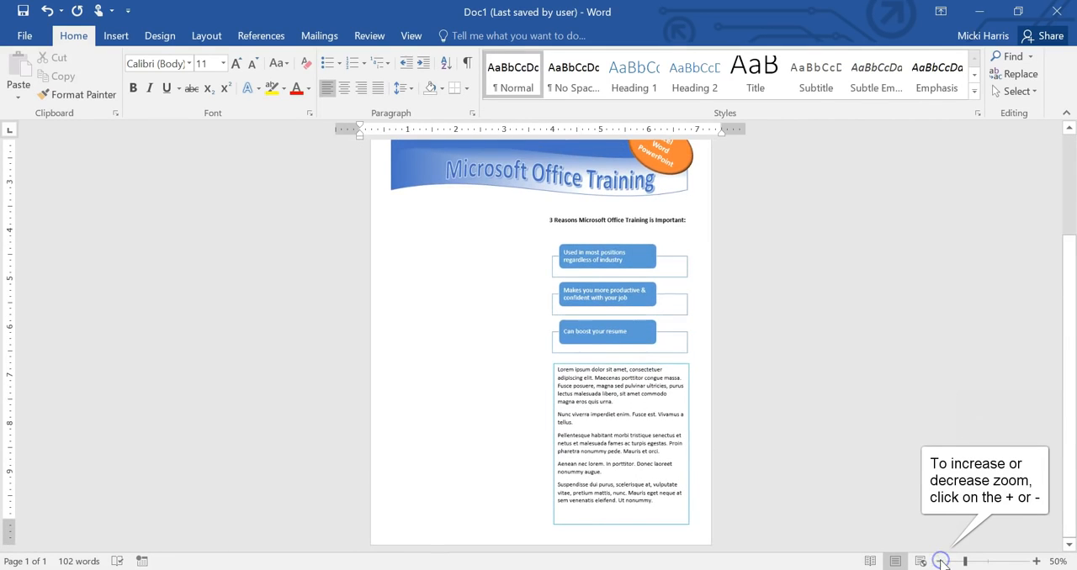
left_click(114, 35)
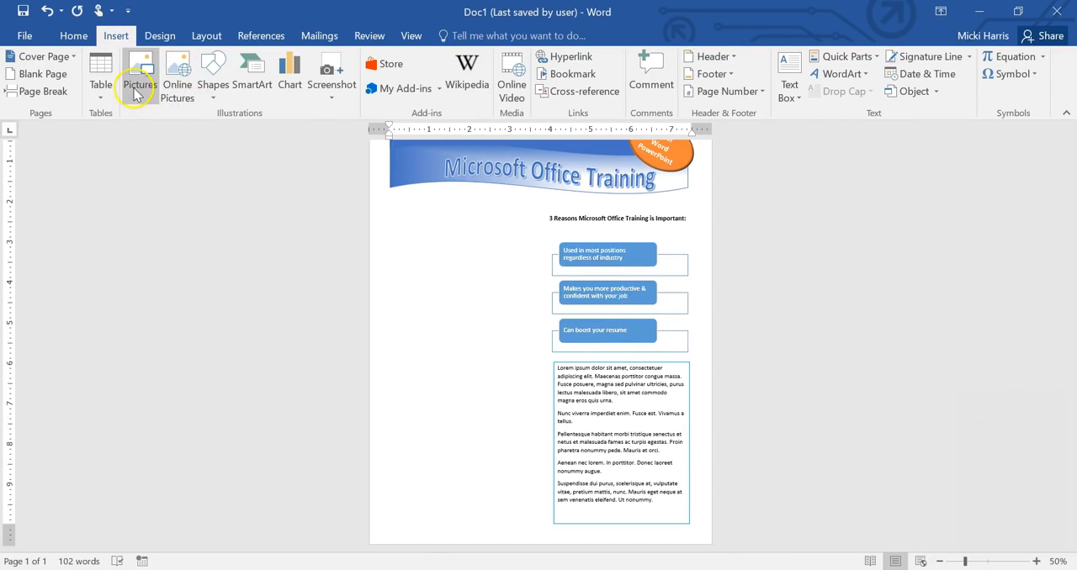
left_click(172, 92)
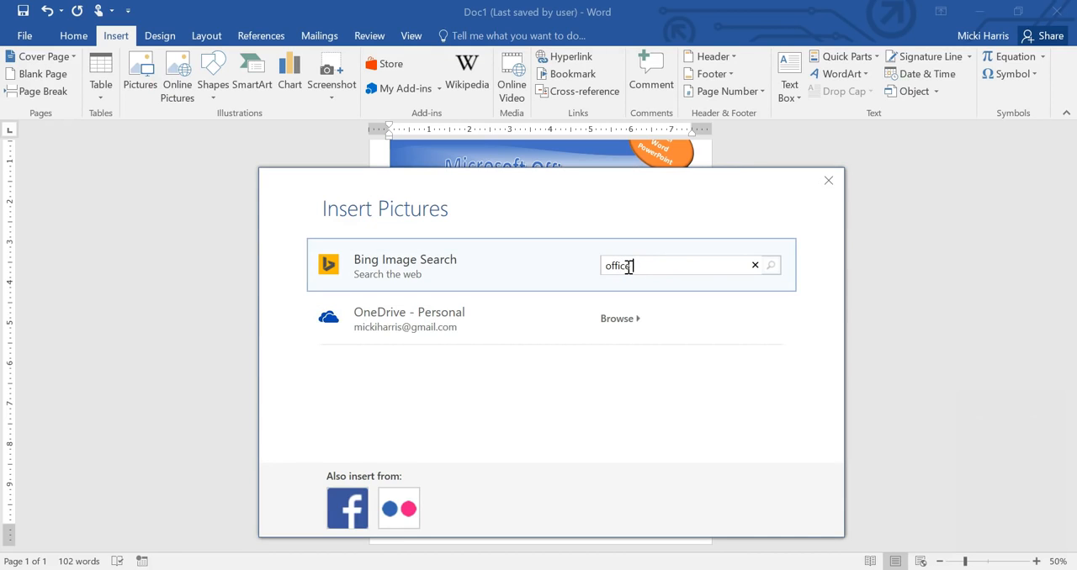
type("ining")
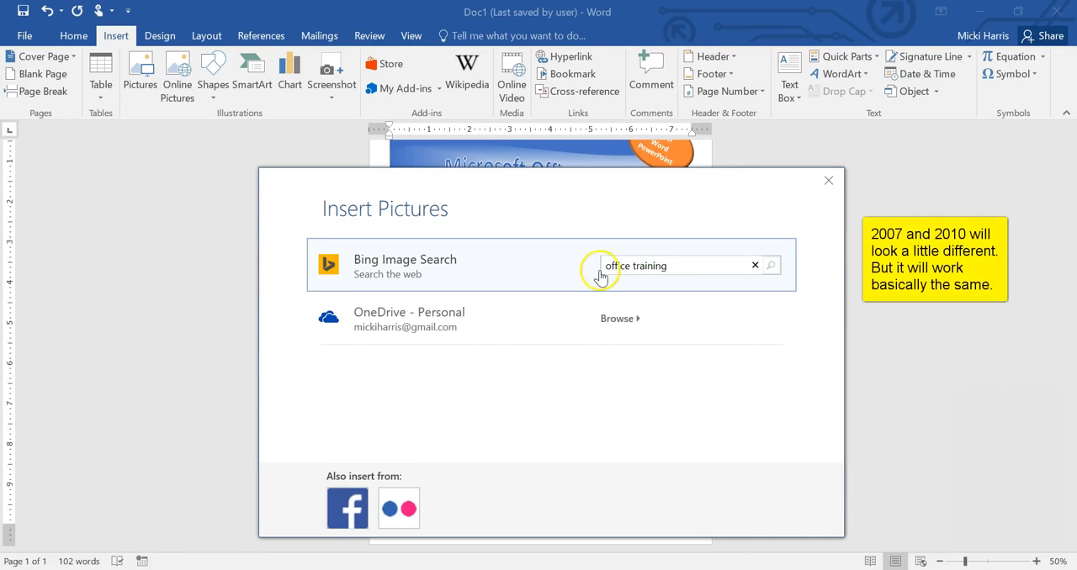
key("Return")
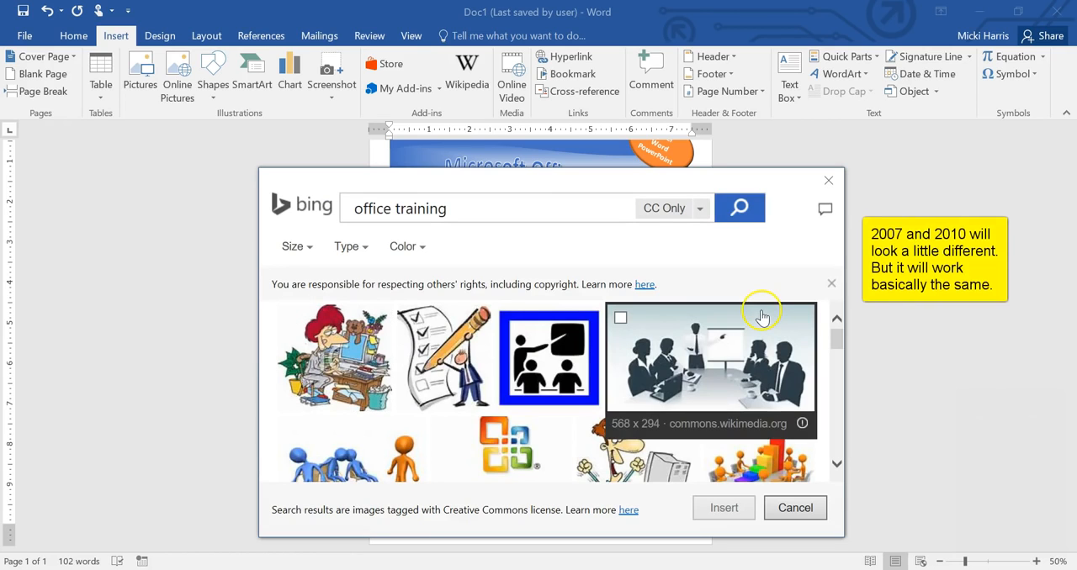
Step: Insert two search results: the orange figures meeting around a bar chart and the highlighted "Training Knowledge" text photo
left_click(836, 463)
left_click(836, 464)
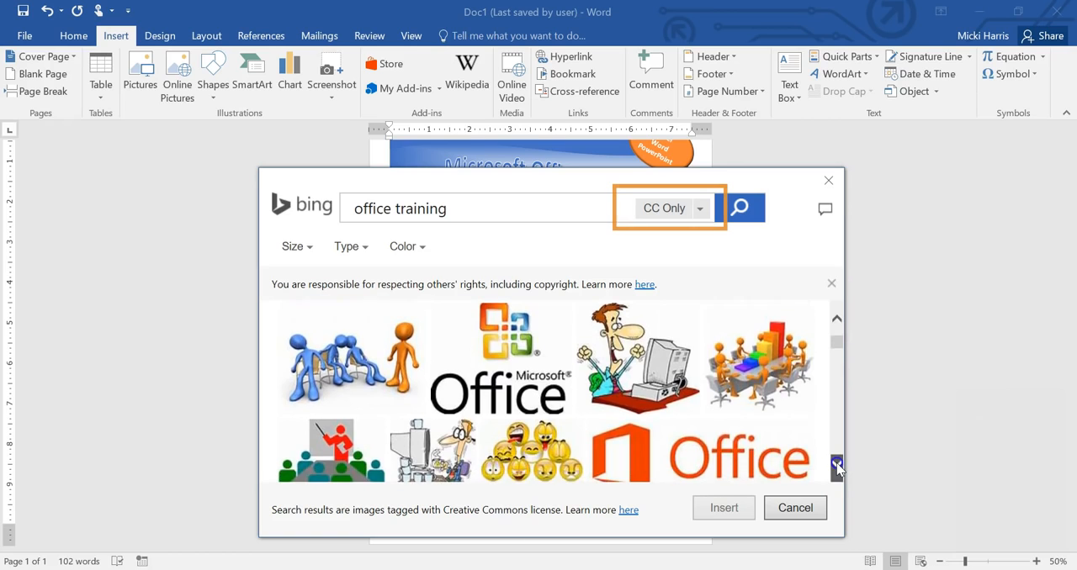
left_click(717, 317)
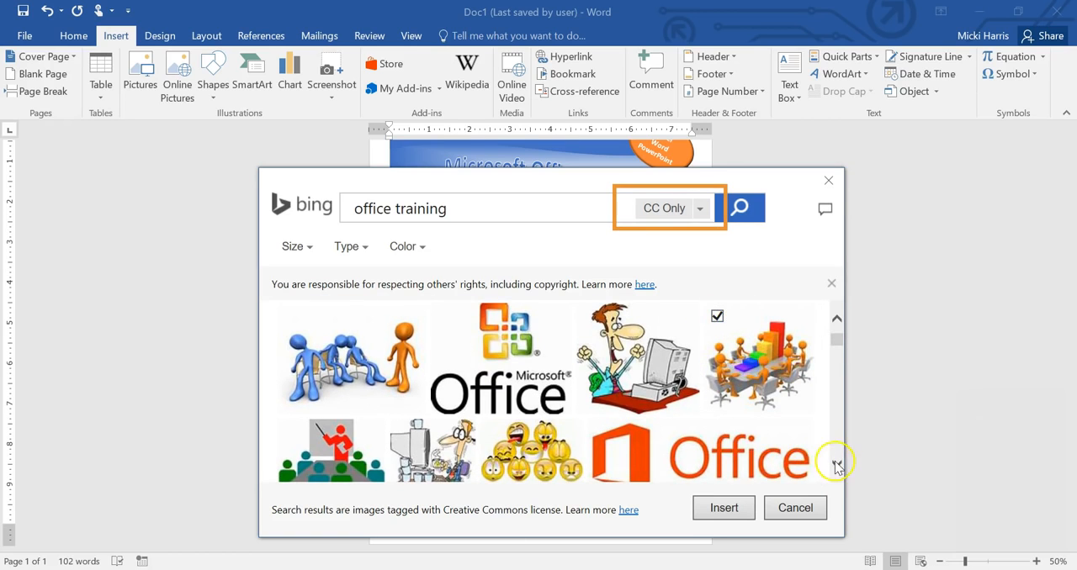
left_click(836, 464)
left_click(836, 463)
left_click(836, 463)
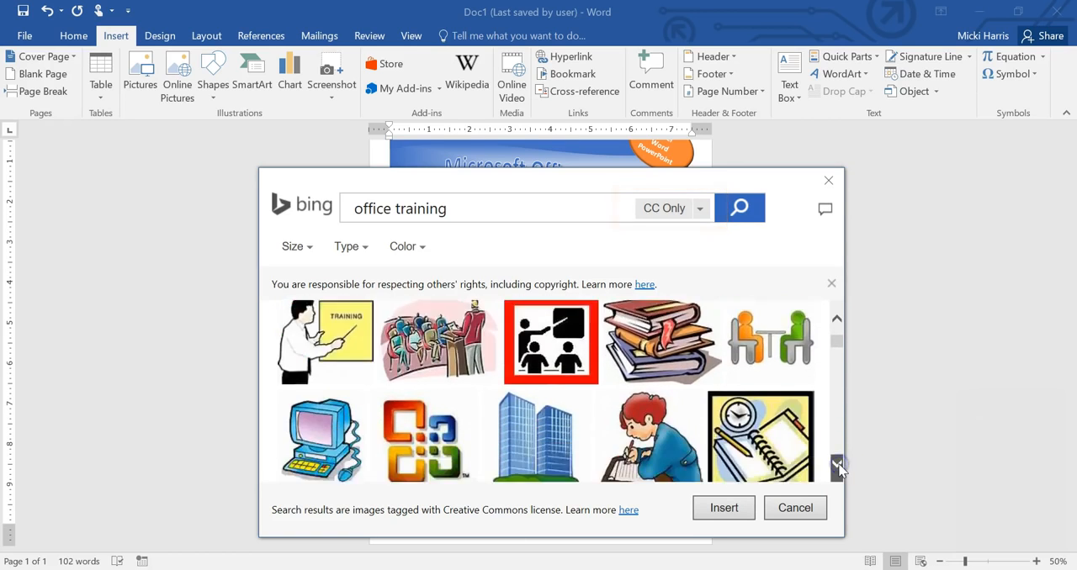
left_click(836, 463)
left_click(836, 463)
left_click(836, 464)
left_click(836, 464)
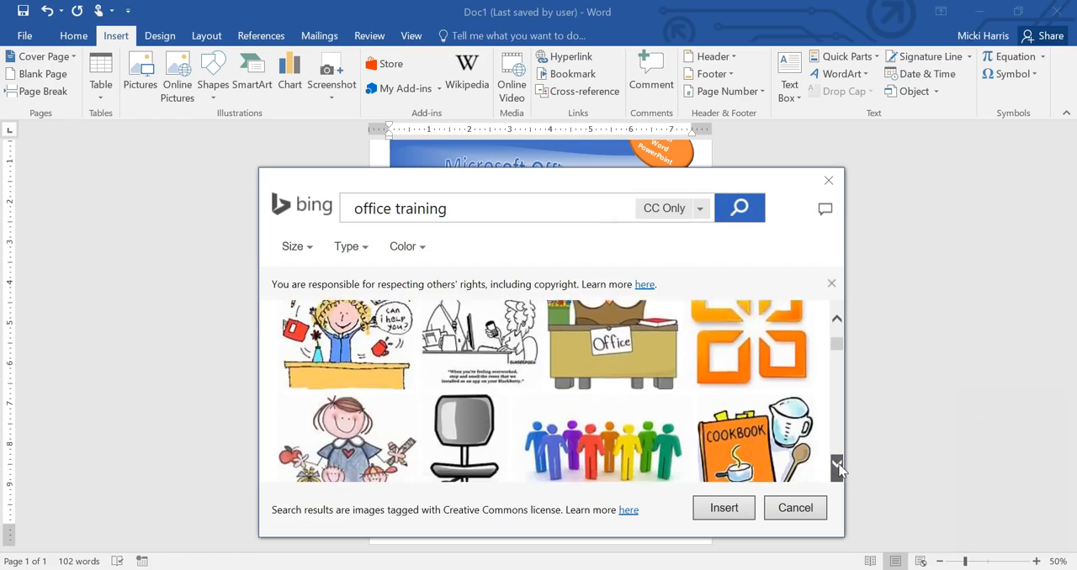
left_click(836, 463)
left_click(836, 463)
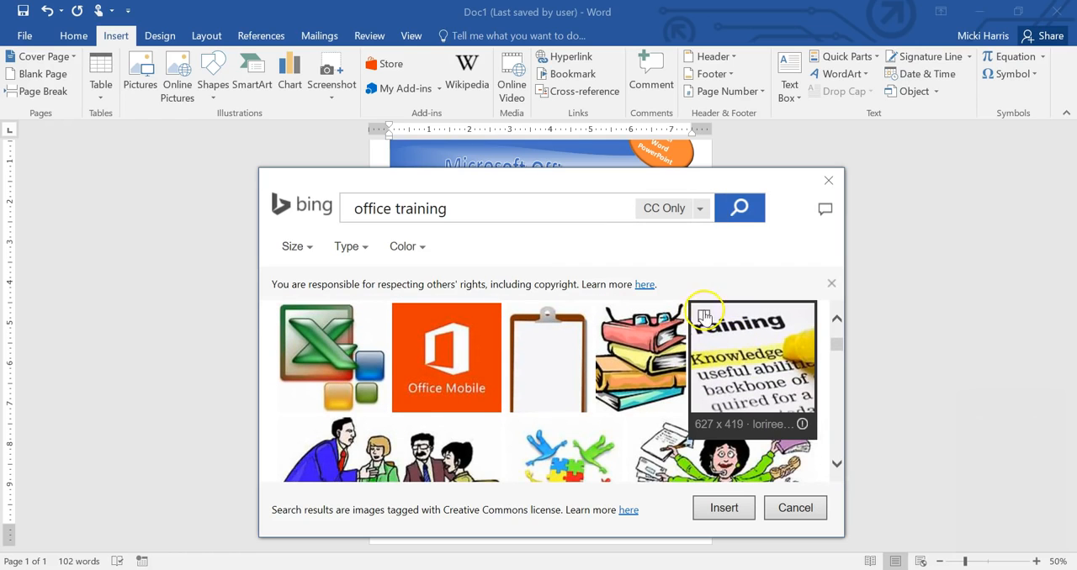
left_click(724, 508)
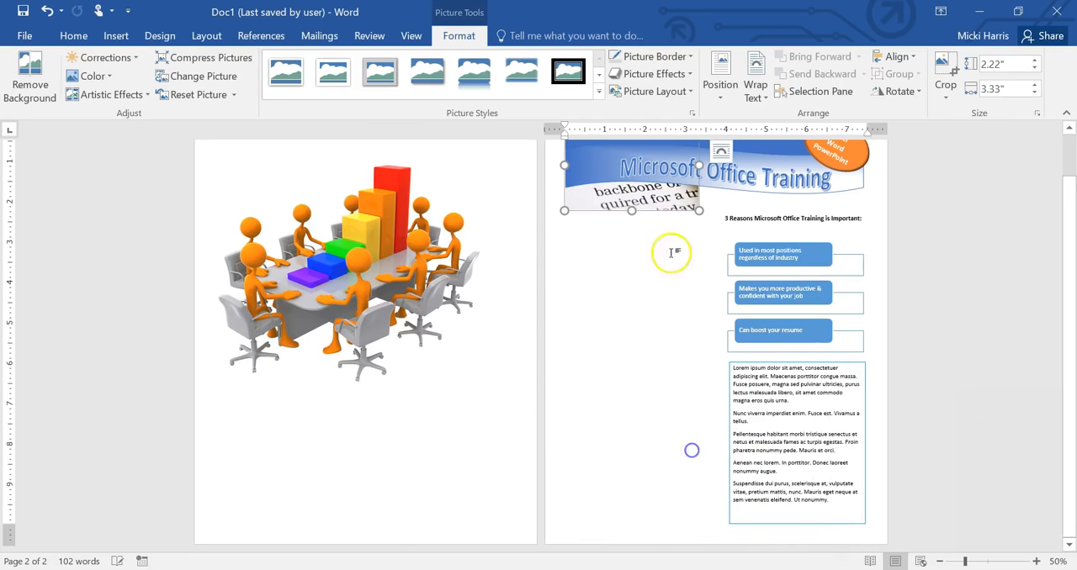
Step: Give both inserted pictures Tight text wrapping and shrink the meeting picture to about 3.43 inches square
left_click(720, 153)
left_click(801, 249)
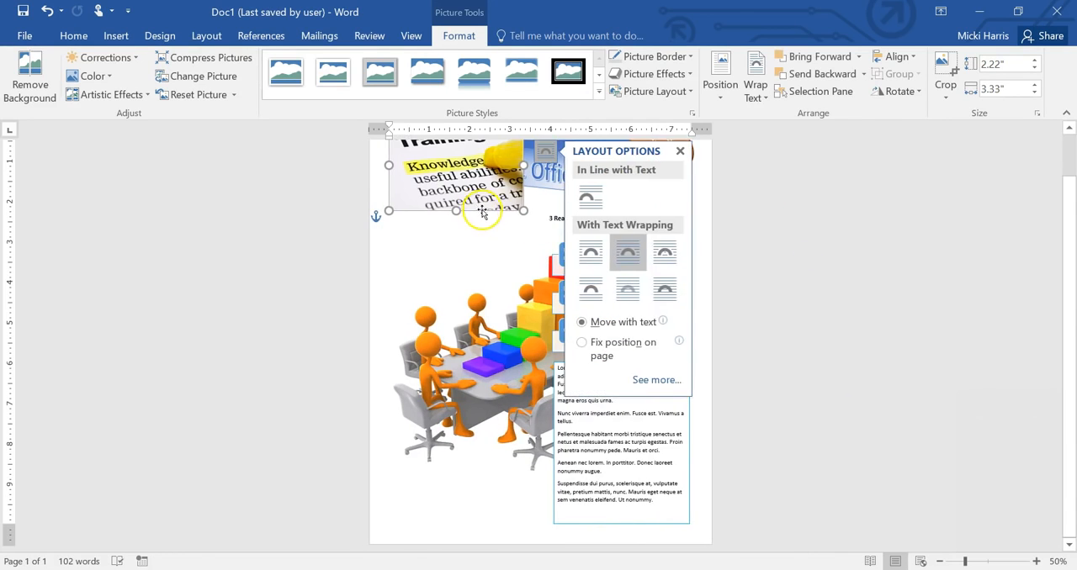
left_click(489, 329)
left_click_drag(657, 477, 518, 349)
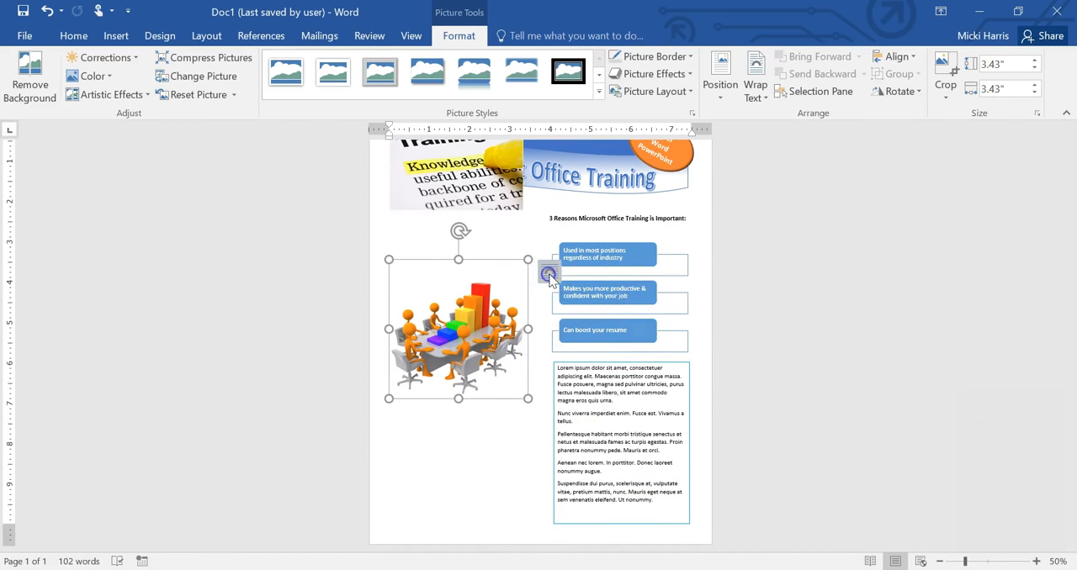
left_click(549, 274)
left_click(632, 380)
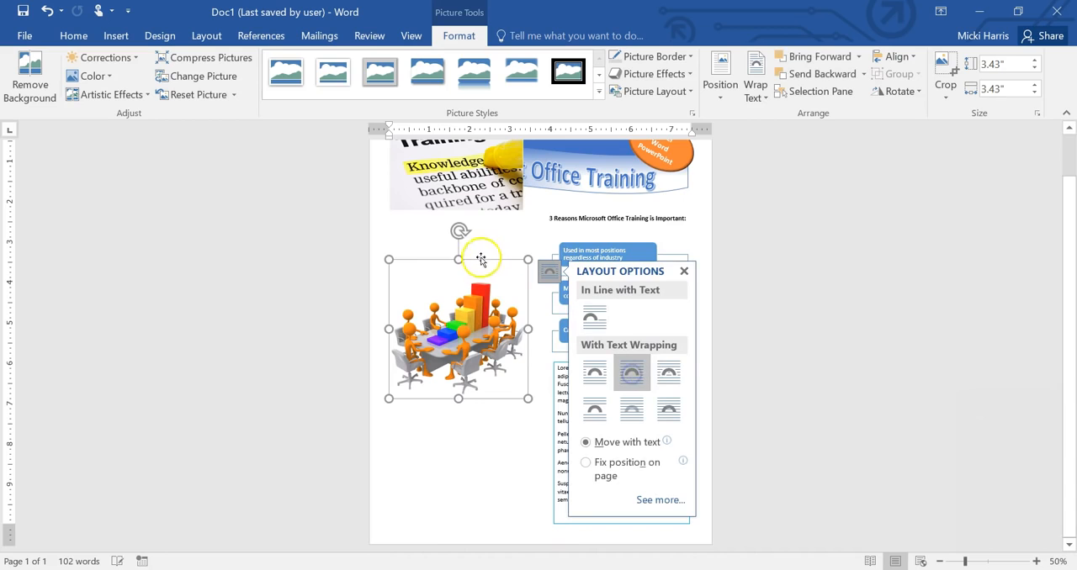
Step: Move the meeting picture and the Training photo below the banner, stacking the photo above the meeting picture
left_click_drag(492, 262, 491, 334)
left_click_drag(484, 205, 487, 313)
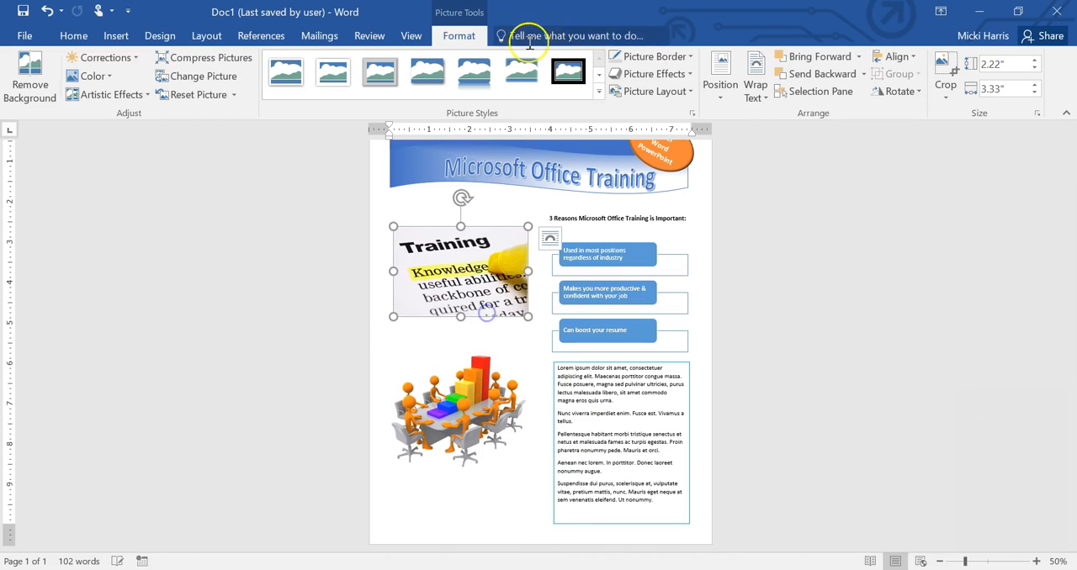
Step: Apply the Rotated, White picture style to the Training photo and the white-framed perspective shadow style to the meeting picture
left_click(599, 92)
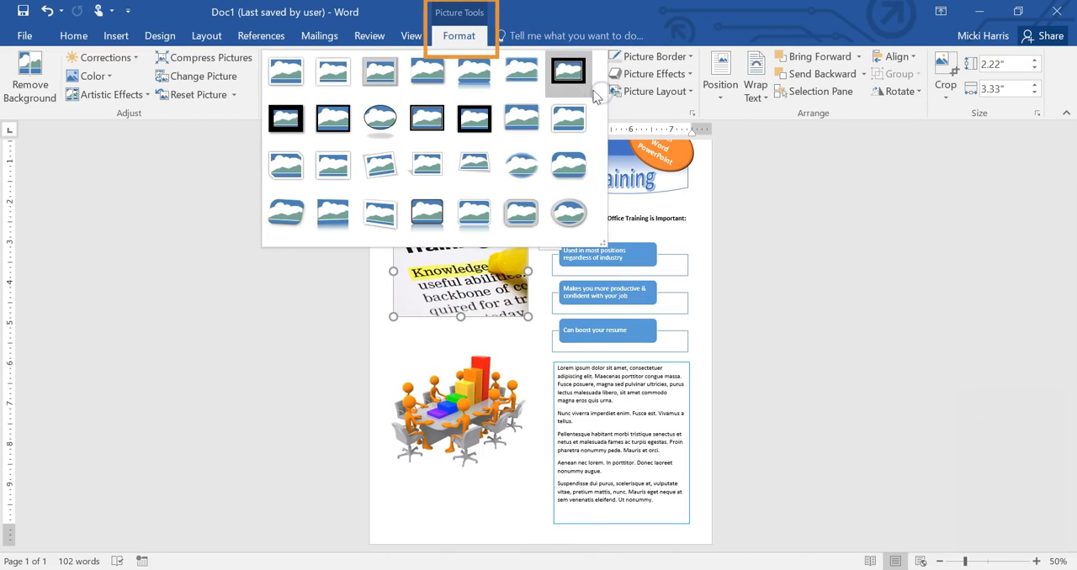
left_click(378, 173)
left_click(476, 393)
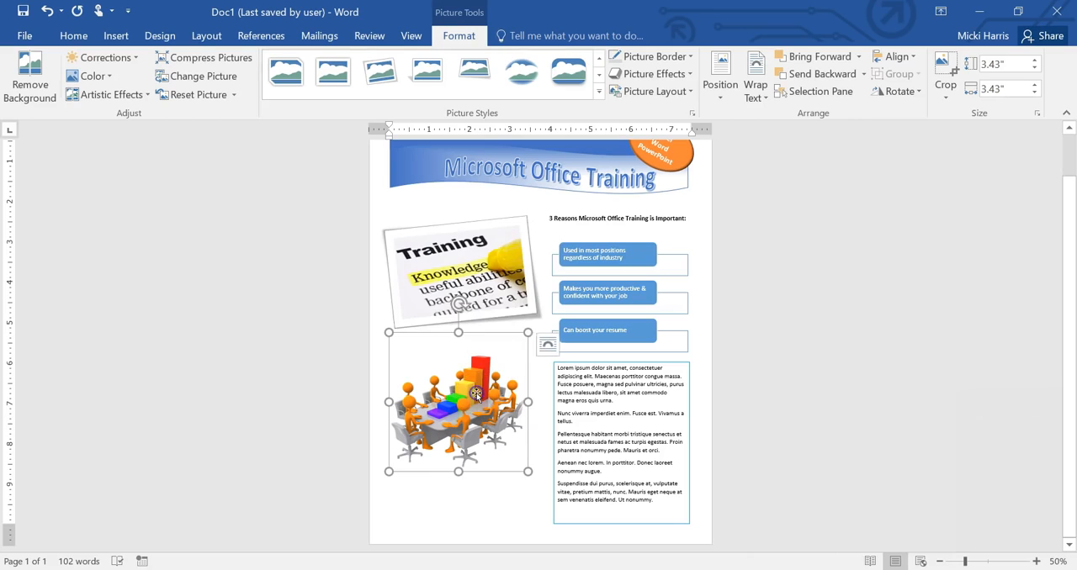
left_click(429, 78)
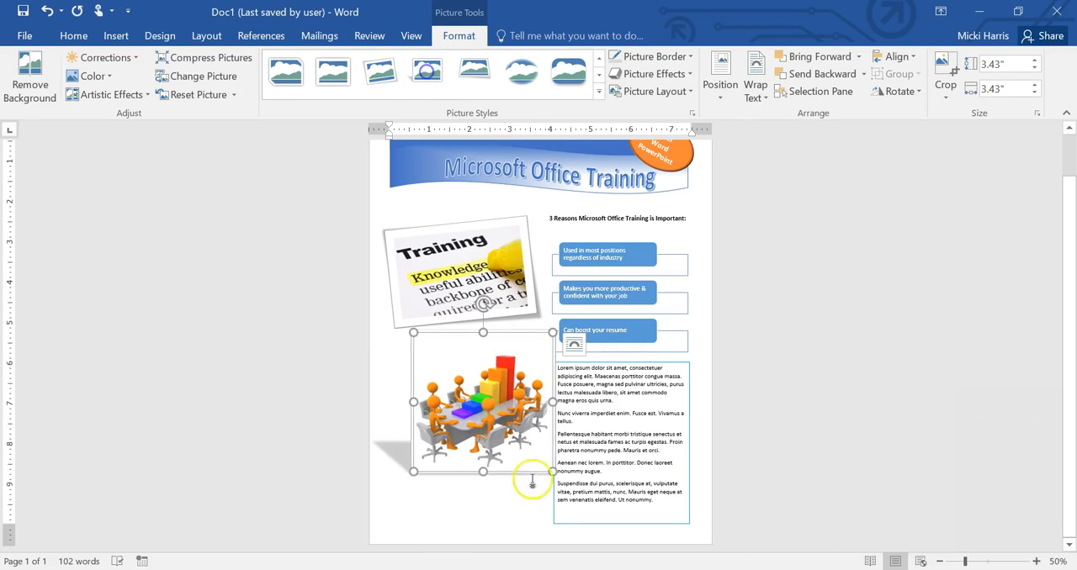
Step: Shrink the meeting picture to about 2.31" square and the Training photo to about 1.76" by 2.64", repositioning them to overlap
left_click_drag(553, 472, 508, 428)
left_click(508, 303)
left_click_drag(526, 316, 500, 298)
left_click_drag(468, 263, 489, 258)
left_click_drag(466, 375, 480, 348)
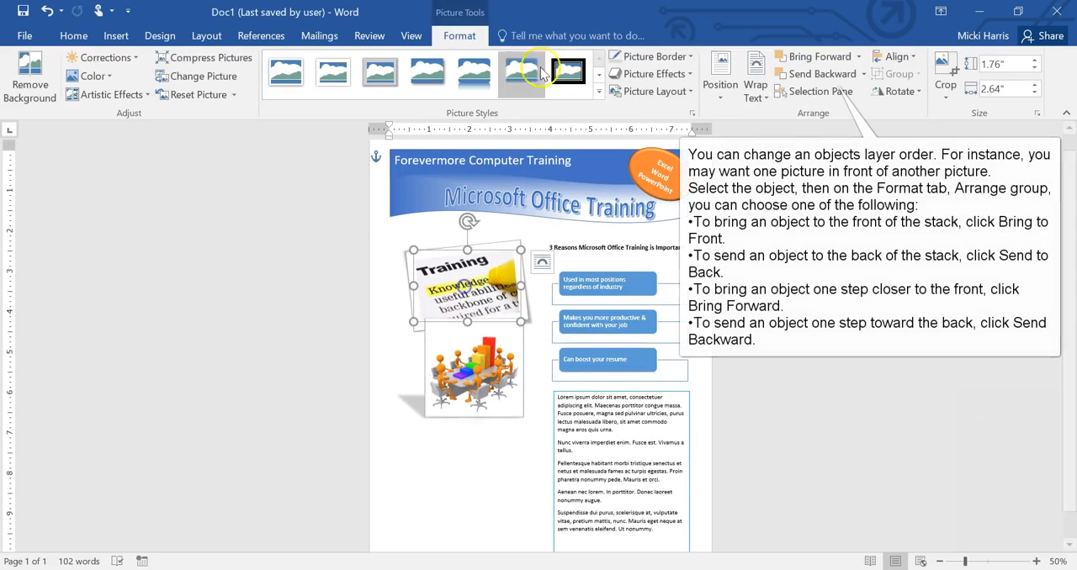
Step: Send the Training photo backward so it sits behind the meeting picture
left_click(541, 74)
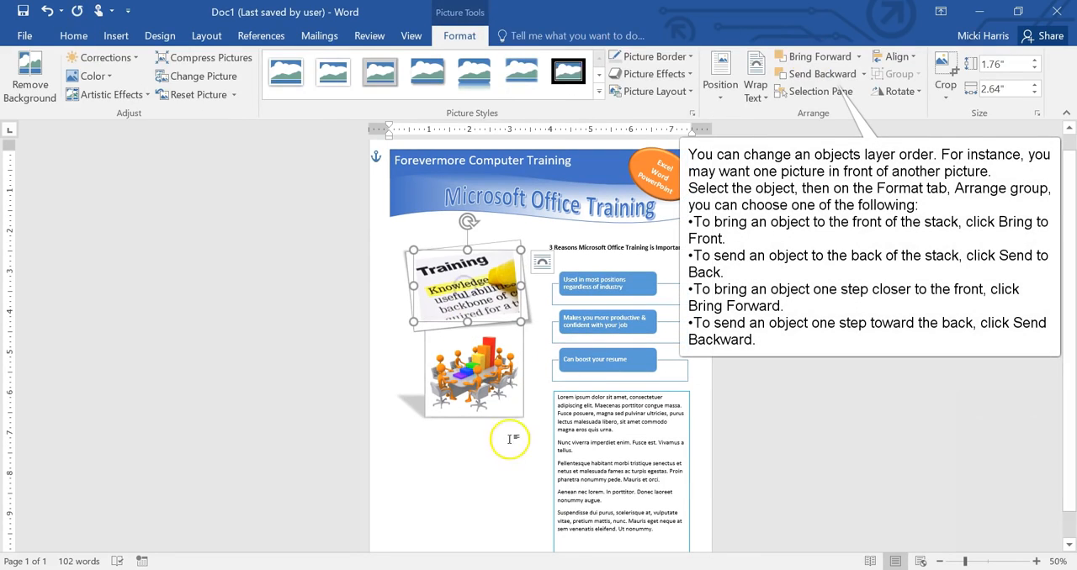
left_click(492, 459)
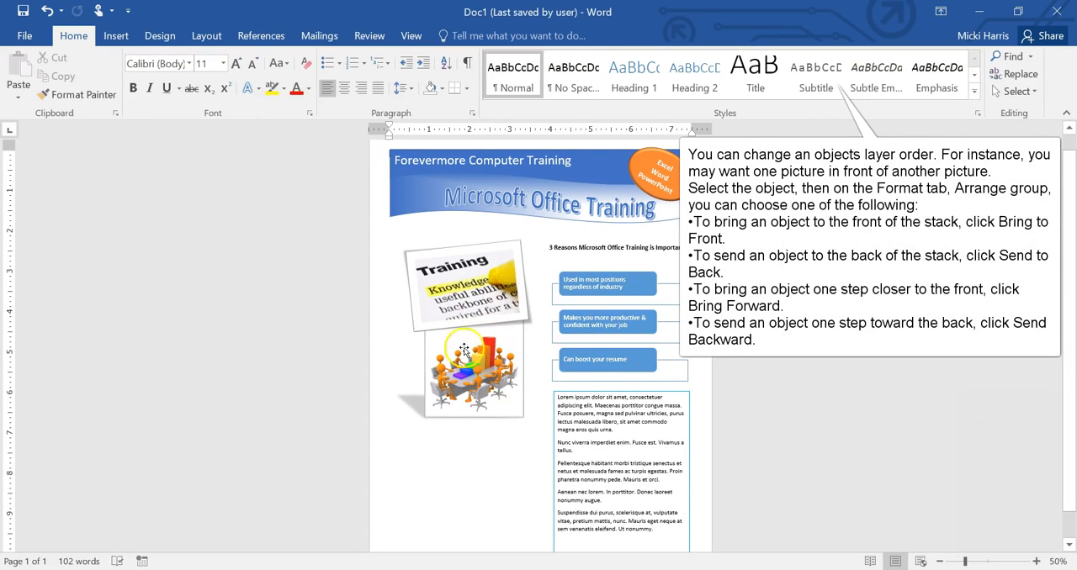
left_click(465, 311)
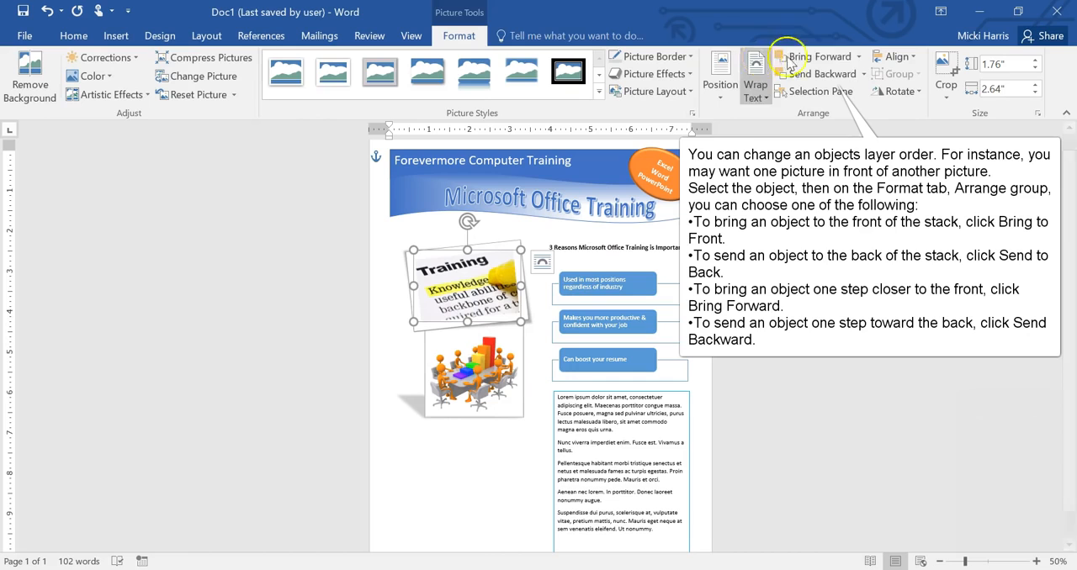
left_click(825, 74)
left_click(509, 468)
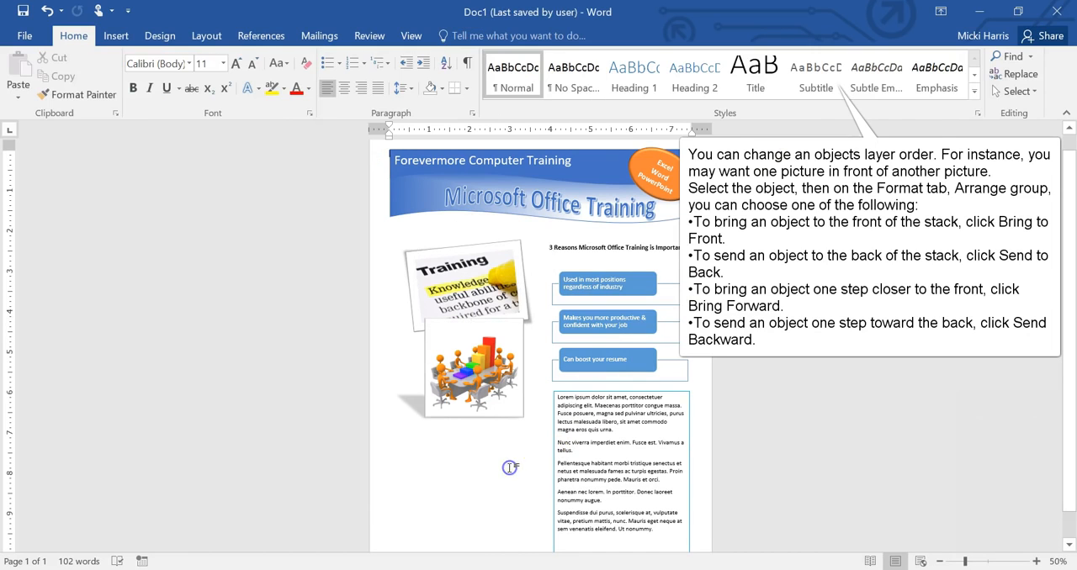
left_click(500, 462)
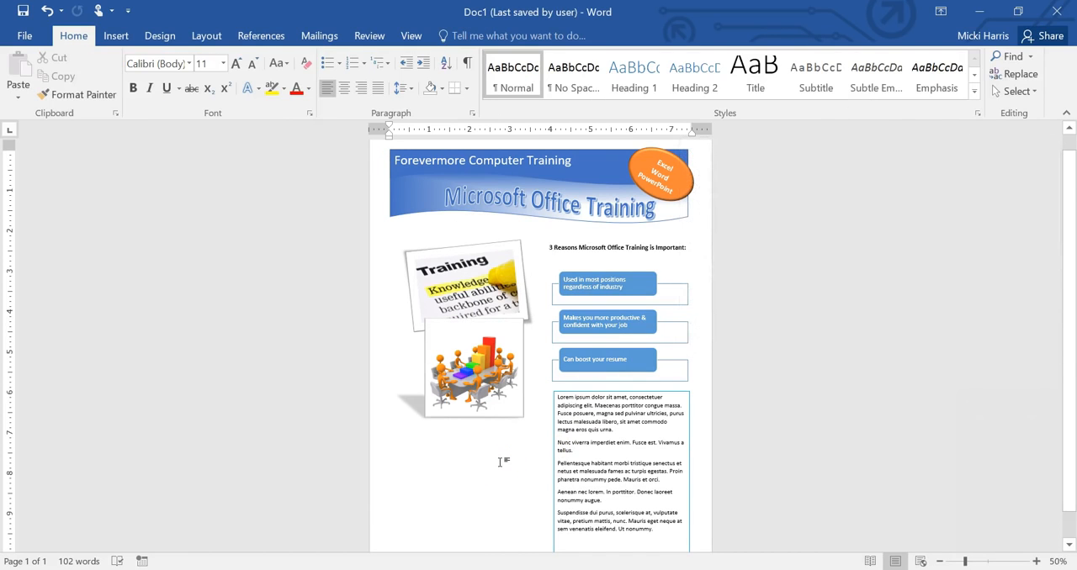
Step: Set the meeting picture's border color to White, Background 1, Darker 5%
left_click(519, 416)
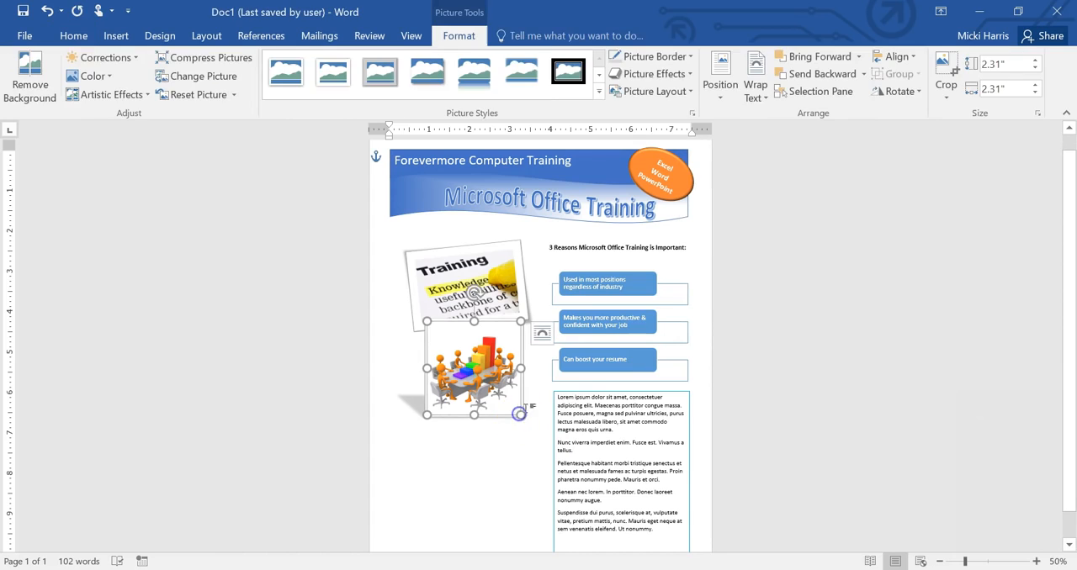
left_click(688, 57)
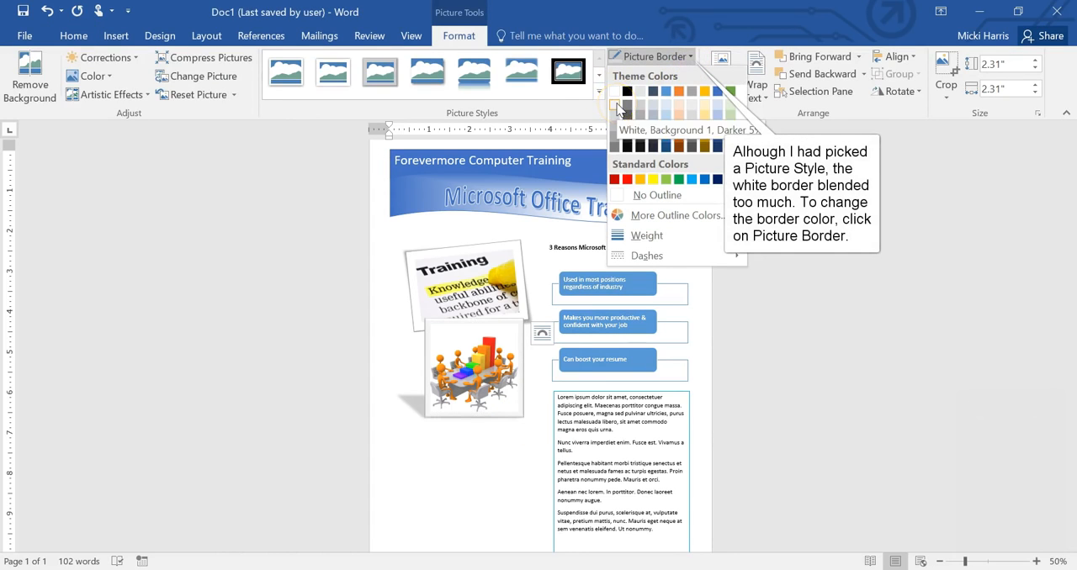
left_click(616, 108)
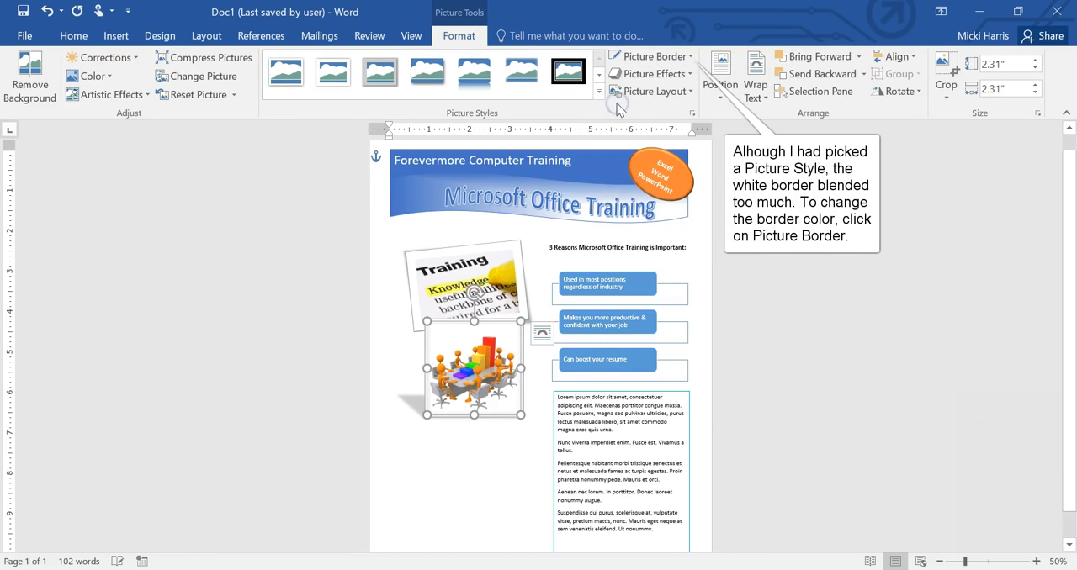
left_click(514, 461)
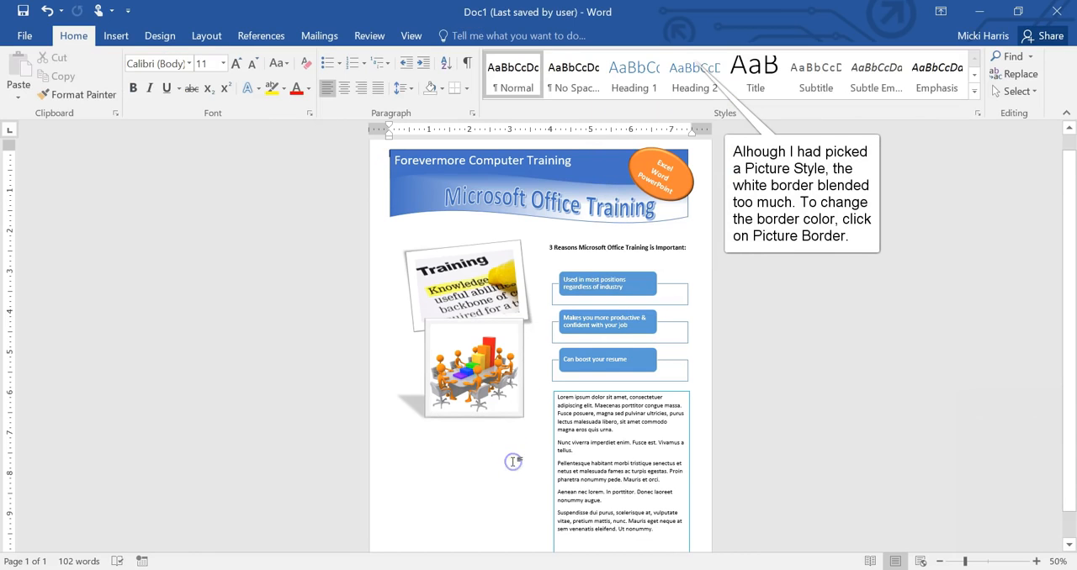
Step: Change the meeting picture's shadow to the first Outer shadow preset
left_click(507, 399)
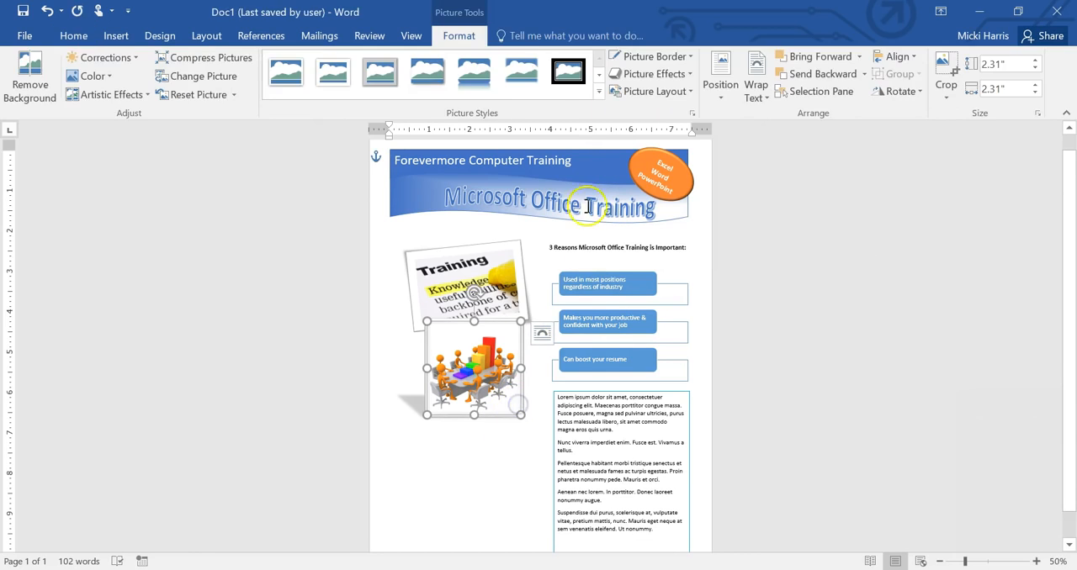
left_click(689, 74)
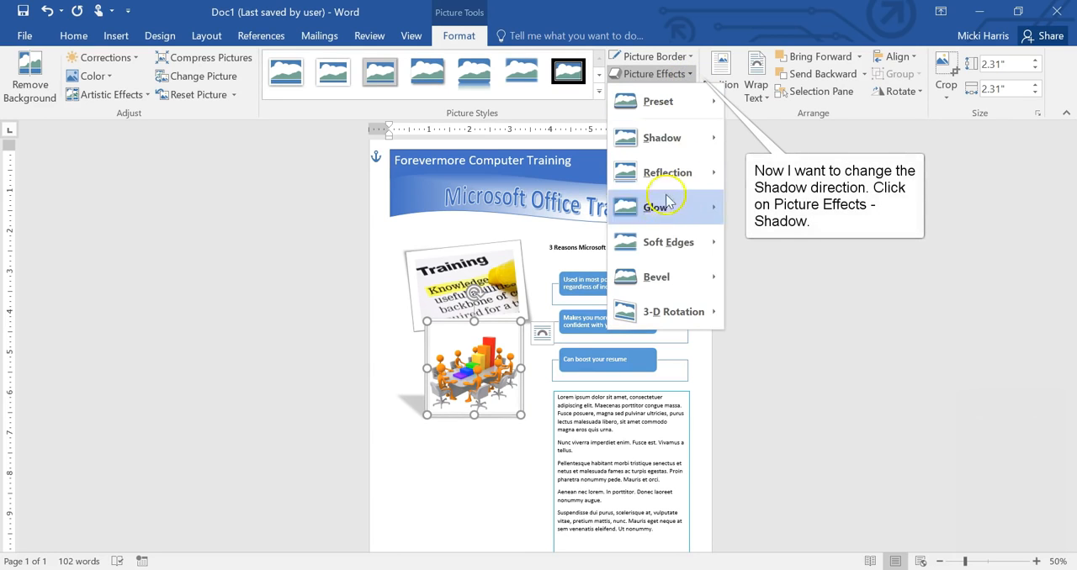
left_click(664, 139)
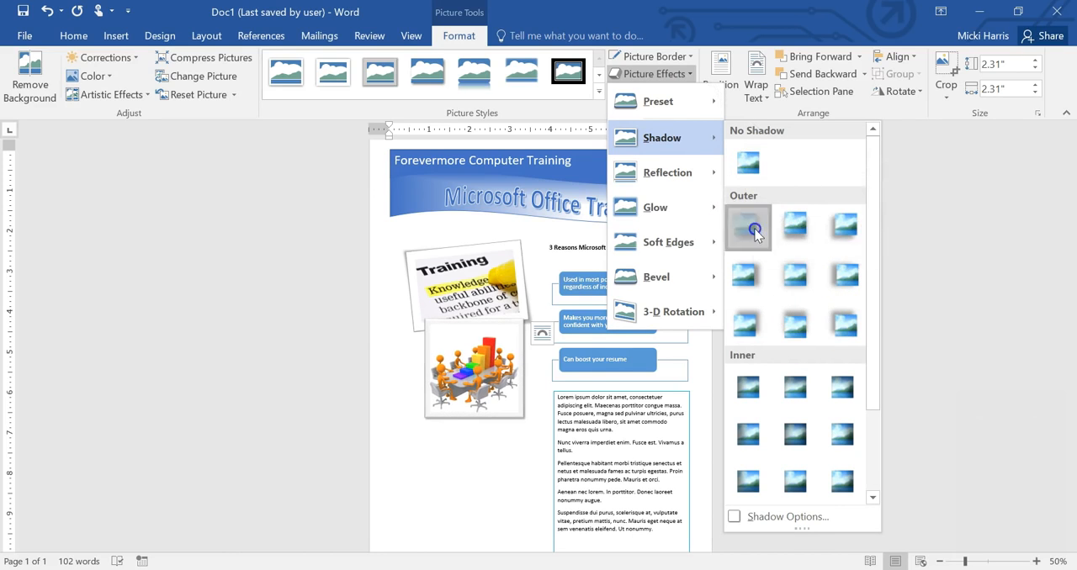
left_click(755, 235)
left_click(495, 473)
Step: Draw a rectangular callout about 1.29" high and 2.38" wide below the meeting picture
scroll(496, 471, "down", 1)
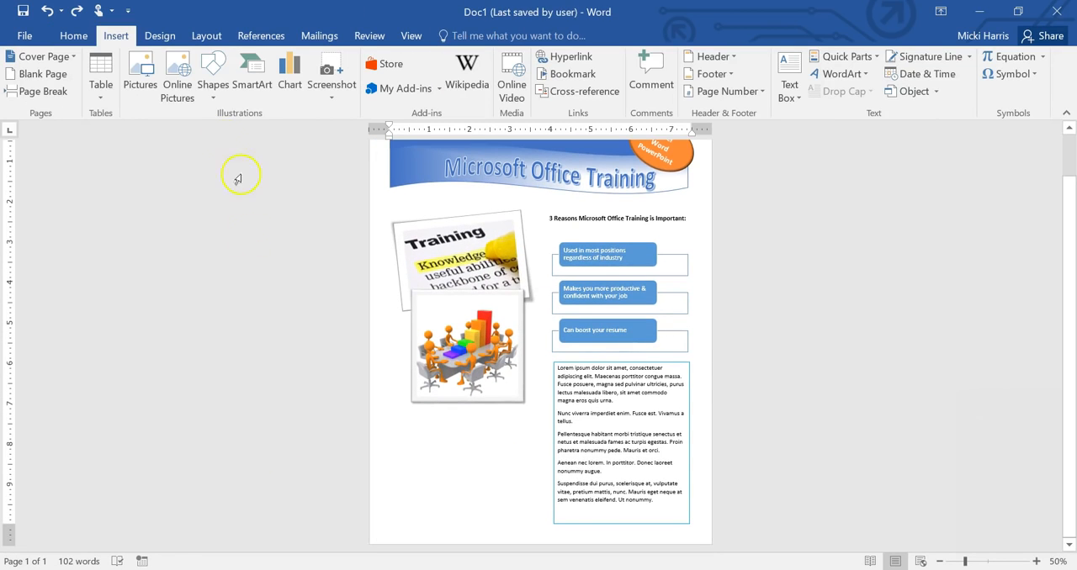
left_click(215, 100)
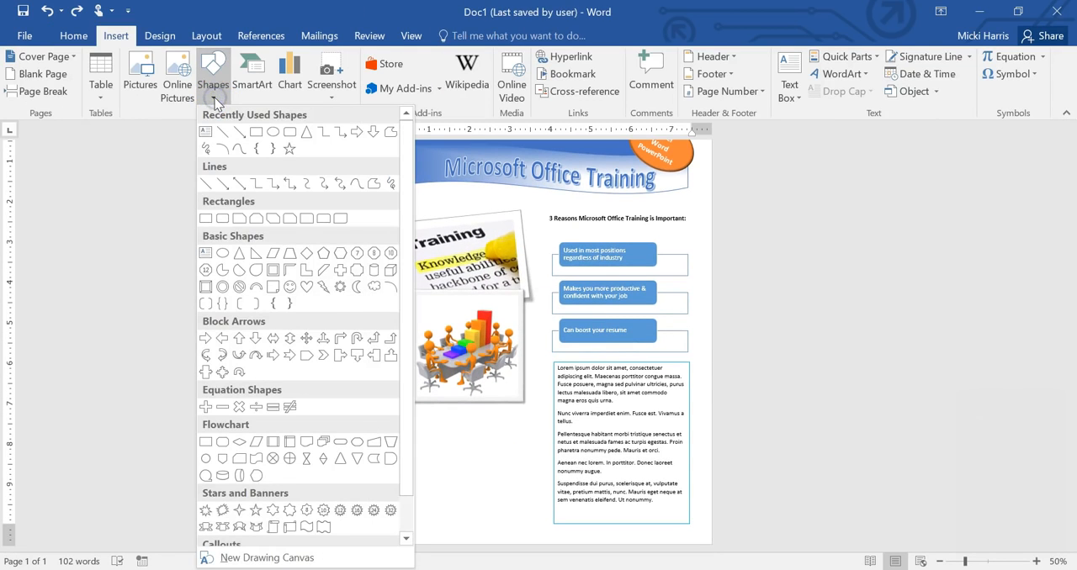
scroll(307, 307, "down", 1)
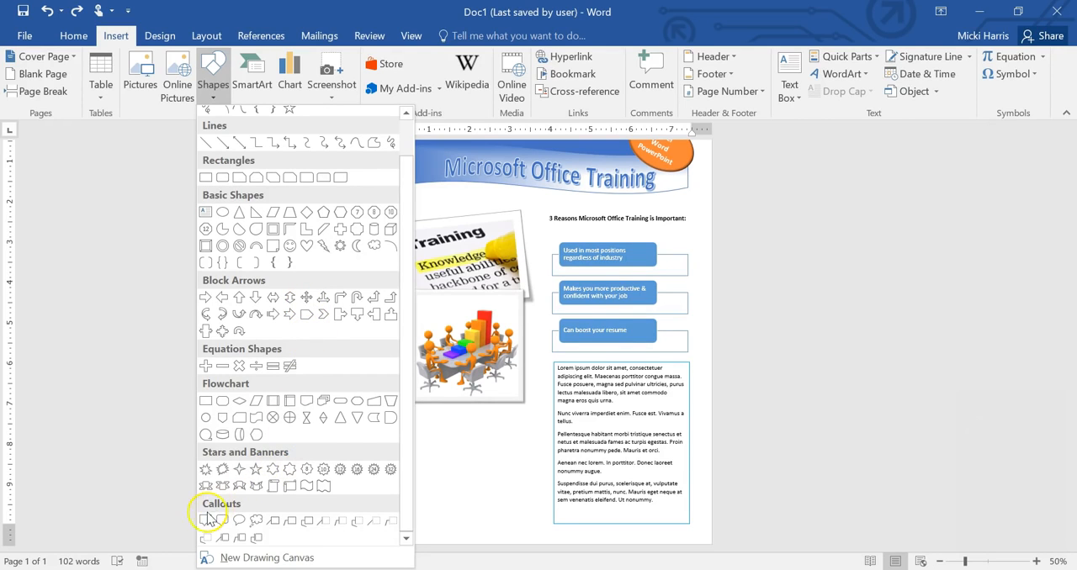
left_click(206, 520)
mouse_move(414, 440)
left_mouse_down()
mouse_move(516, 495)
mouse_move(488, 497)
mouse_move(510, 493)
left_mouse_up()
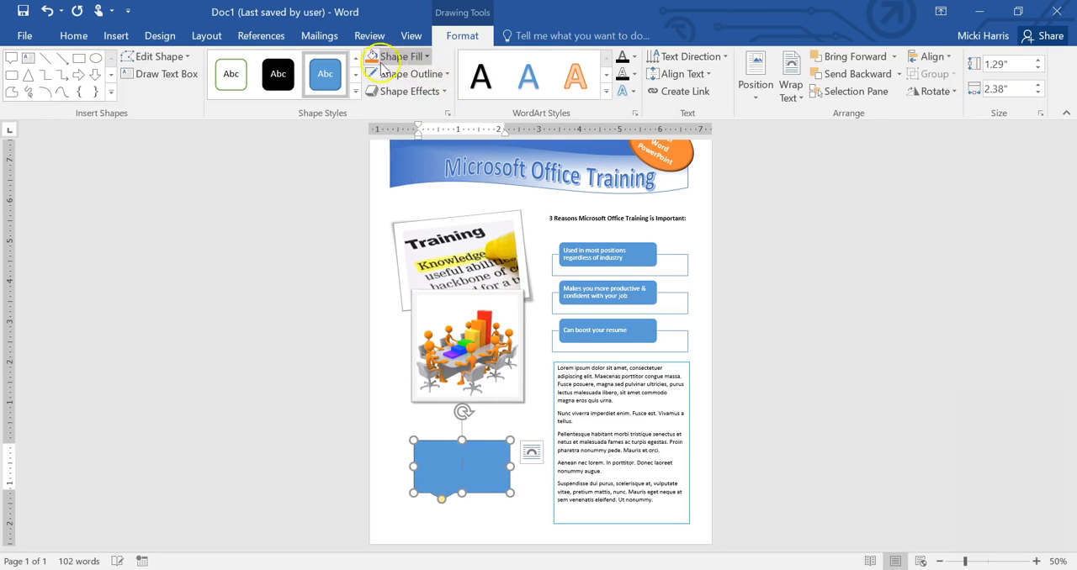
Step: Apply the theme shape style with white fill and orange outline to the callout
left_click(356, 91)
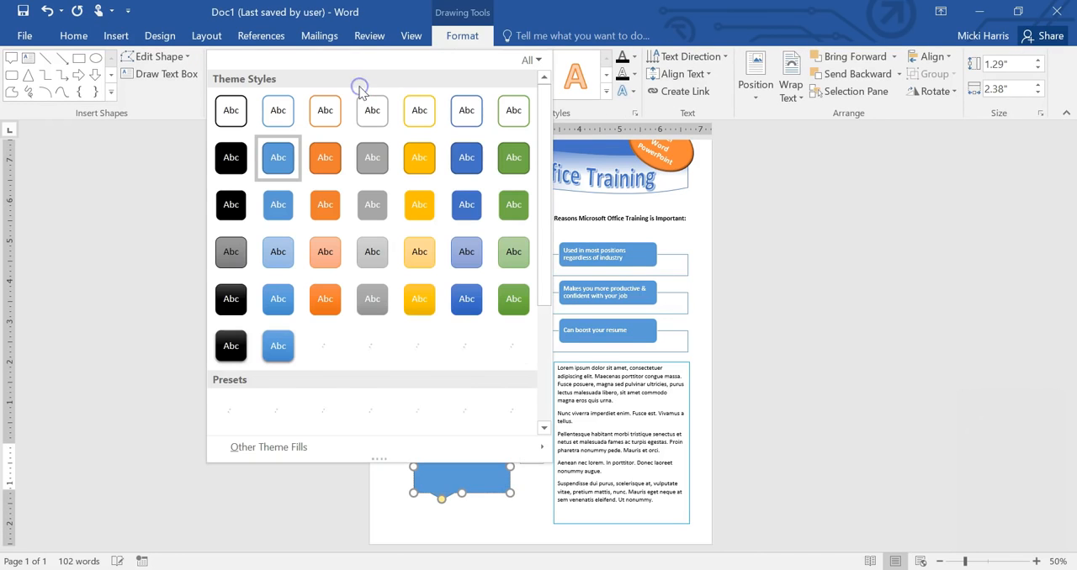
left_click(330, 169)
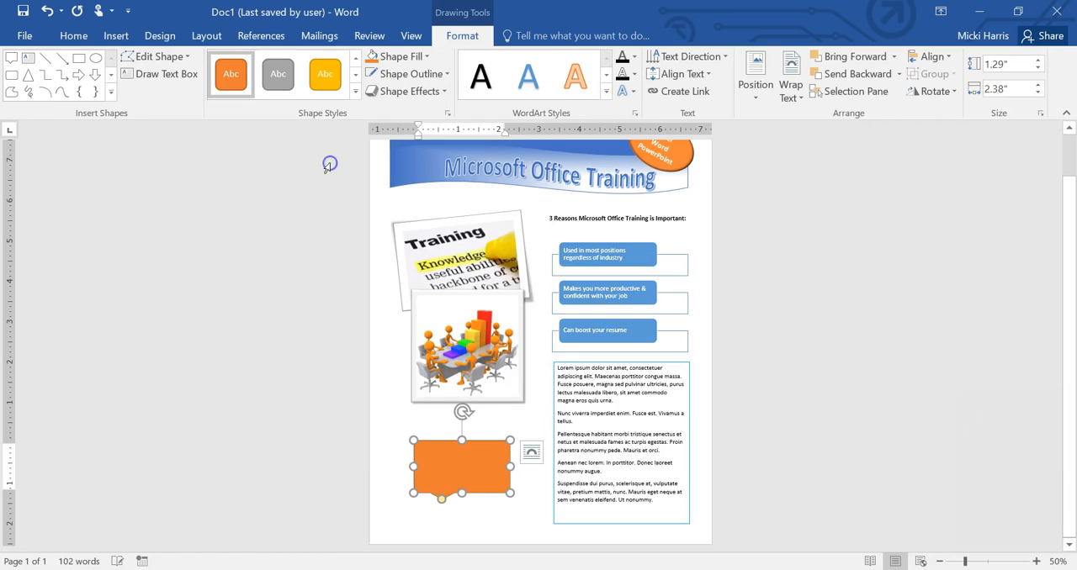
left_click(356, 90)
left_click(325, 112)
Step: Set the callout's outline weight to 3 pt
left_click(461, 495)
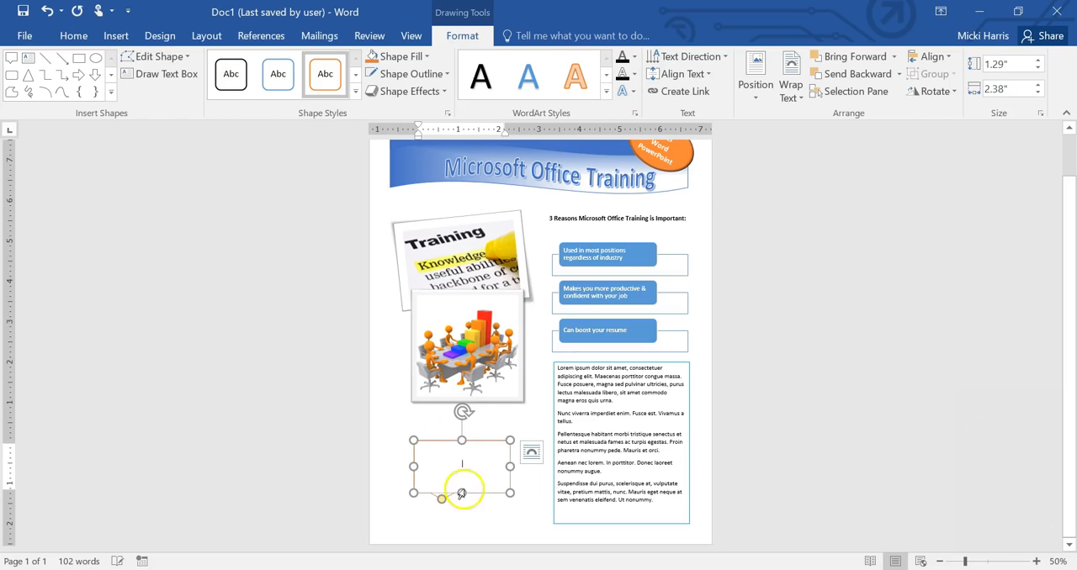
left_click(444, 74)
mouse_move(492, 253)
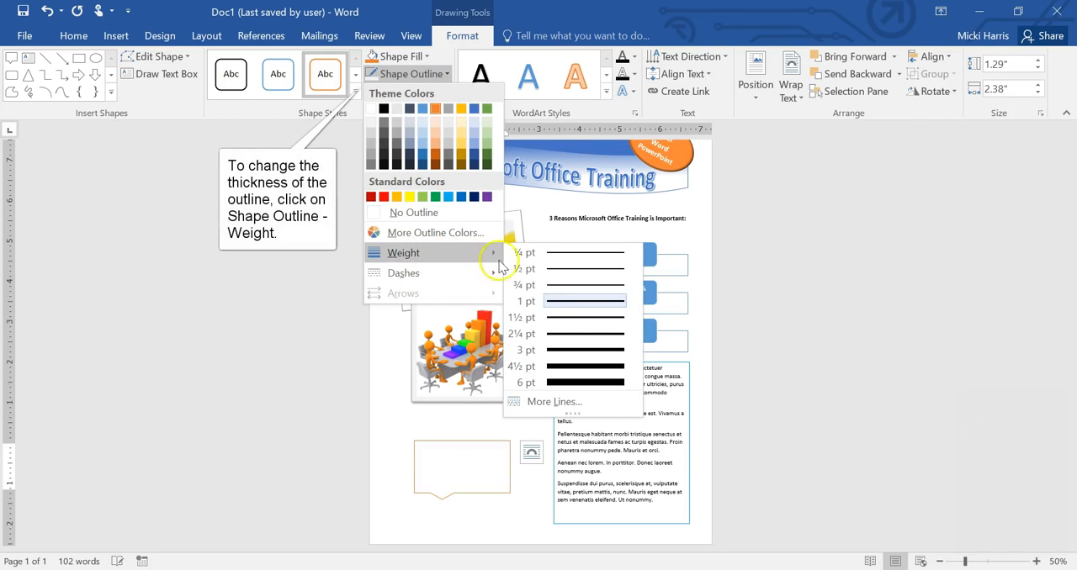
left_click(568, 346)
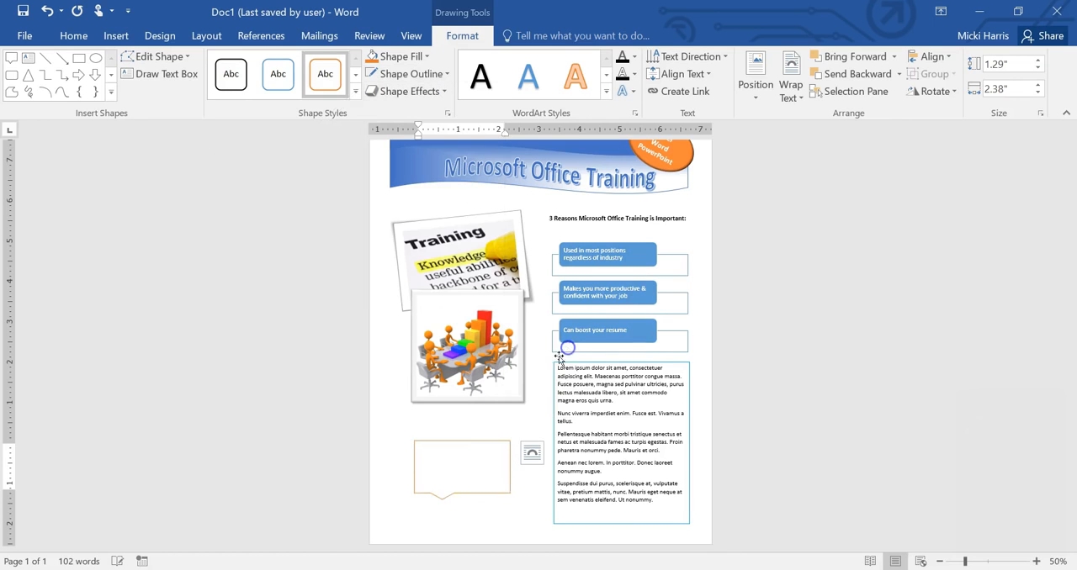
Step: Enter "Word is an essential tool in today's digital age" in the callout
type("Word is an essential tool in today's digital age")
left_click(1036, 561)
left_click(1037, 561)
left_click(1036, 561)
left_click(1036, 561)
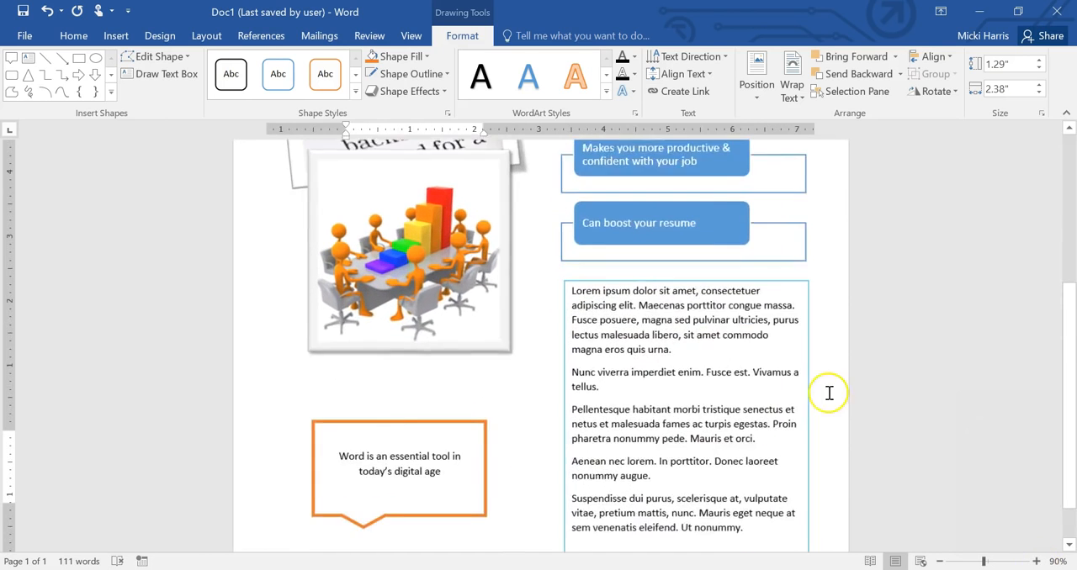
Step: Format the callout text as 14 pt Lucida Calligraphy
scroll(827, 392, "down", 2)
triple_click(401, 396)
left_click(73, 36)
left_click(223, 64)
left_click(203, 162)
left_click(189, 63)
left_click(257, 175)
Step: Narrow the callout slightly and move its tip toward the lower right
mouse_move(485, 438)
left_mouse_down()
mouse_move(474, 428)
mouse_move(466, 437)
left_mouse_up()
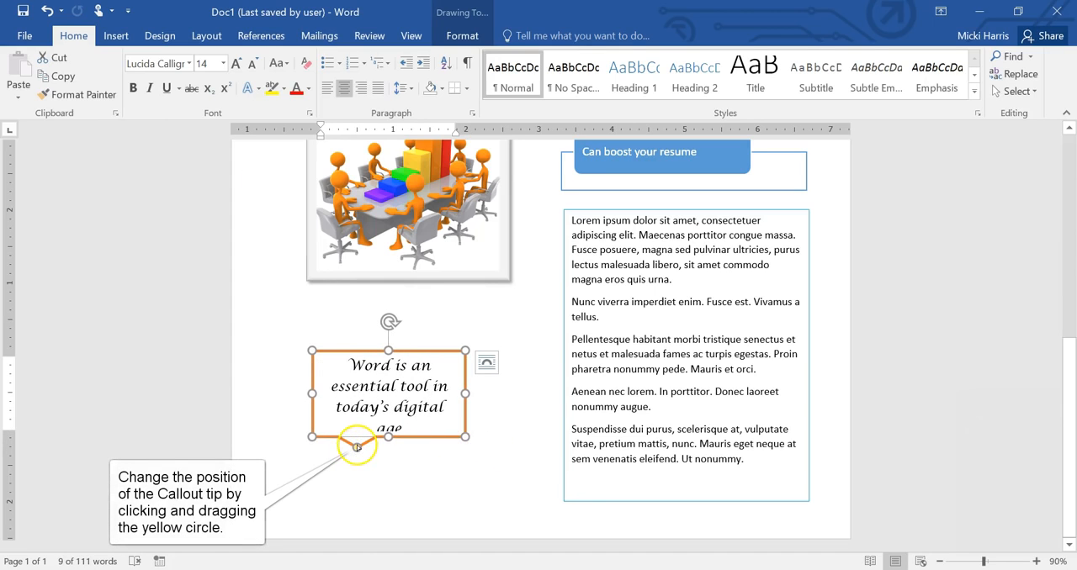
left_click_drag(362, 446, 433, 459)
left_click(414, 388)
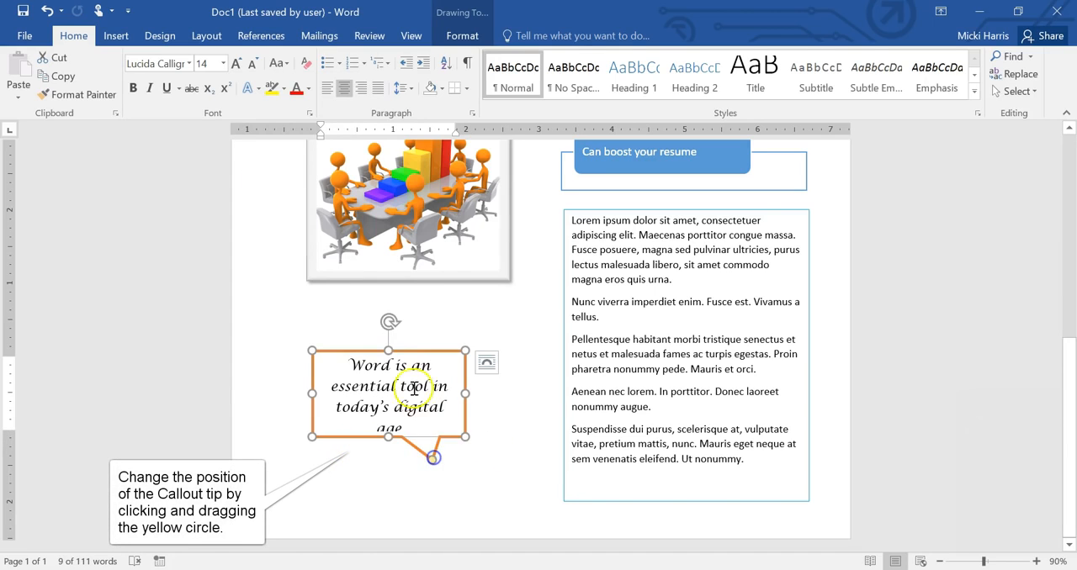
Step: Move the Word callout up and right, and add an overlapping copy at its lower left reading "Increase productivity & efficiency through Excel"
left_click_drag(406, 354, 471, 319)
left_click_drag(407, 403, 320, 468)
triple_click(389, 448)
type("Increase productivity & efficiency through Excel")
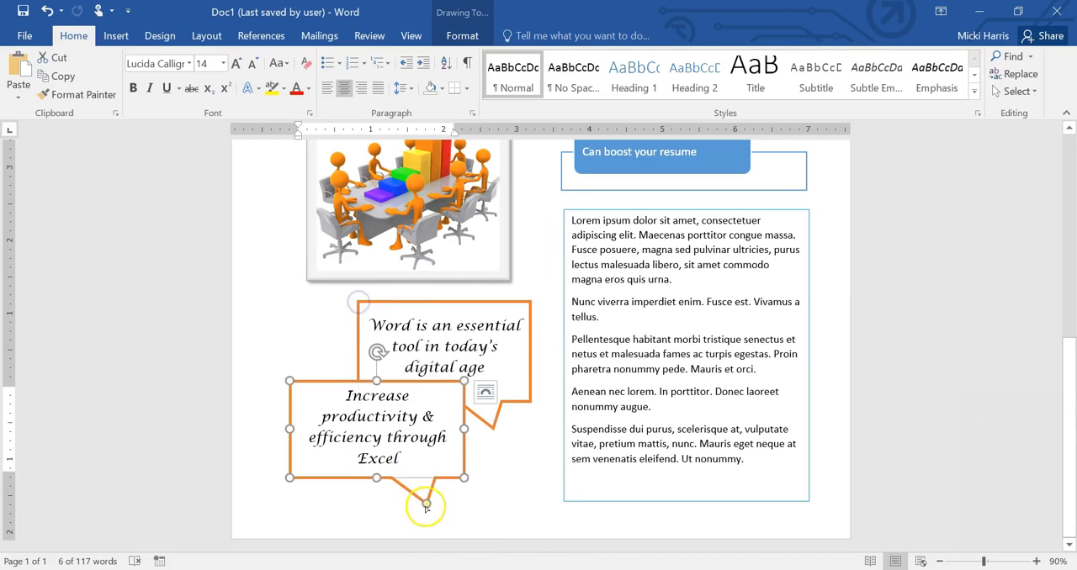
Step: Point the Excel callout's tip to the lower left and enlarge both callouts until their text fits
left_click_drag(426, 507, 329, 505)
left_click(488, 423)
mouse_move(487, 424)
left_mouse_down()
mouse_move(512, 428)
mouse_move(484, 425)
left_mouse_up()
left_click_drag(482, 301, 504, 304)
scroll(511, 458, "up", 6)
scroll(510, 458, "down", 5)
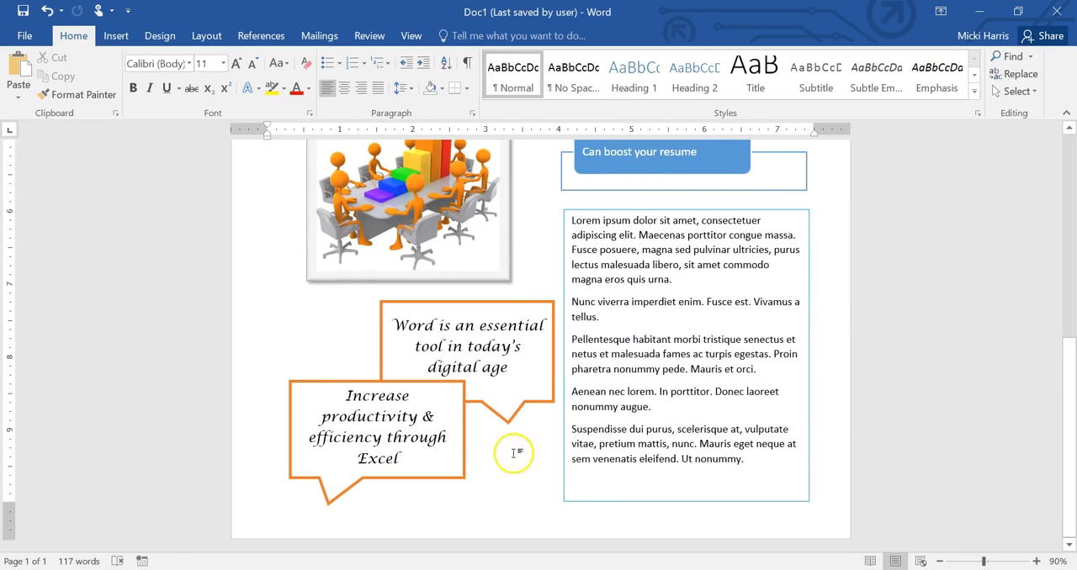
Step: Add a right block arrow about 0.28" by 0.56" pointing at the start of the Word callout's text
left_click(116, 35)
left_click(214, 88)
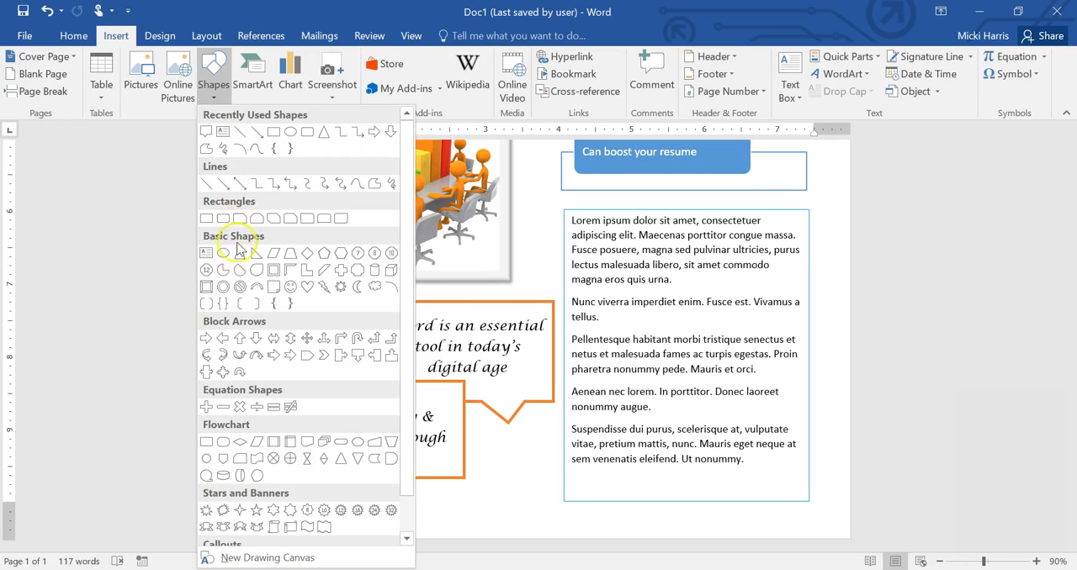
left_click(206, 338)
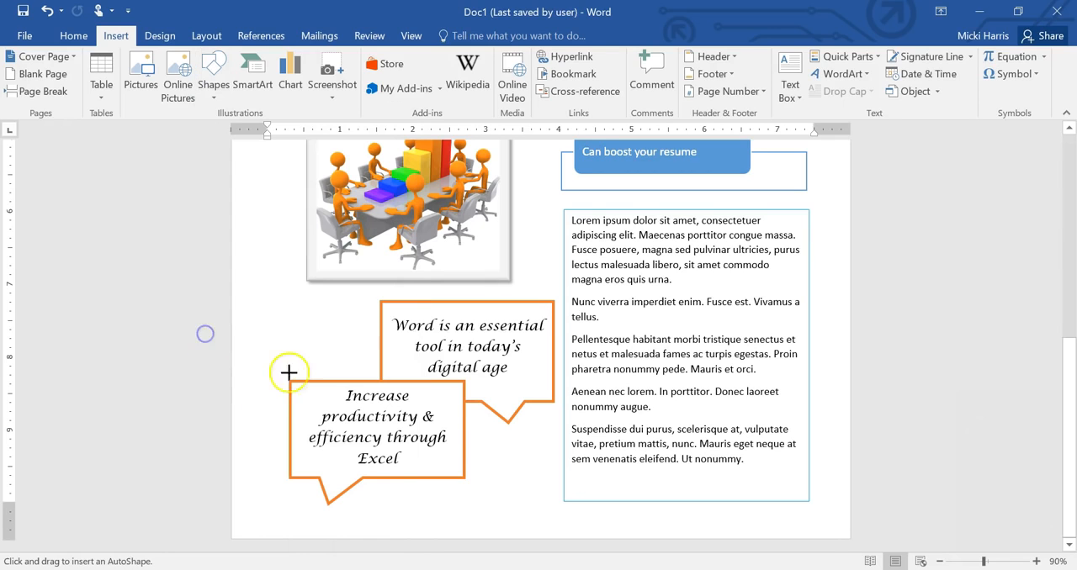
mouse_move(320, 331)
left_mouse_down()
mouse_move(360, 350)
mouse_move(368, 330)
left_mouse_up()
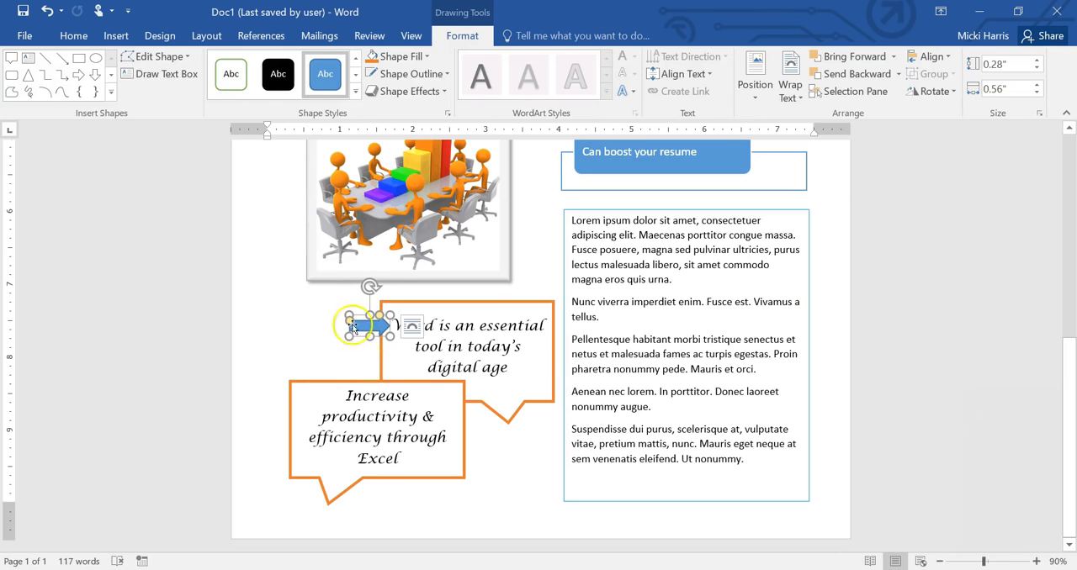
Step: Add a down block arrow about 0.5" high and 0.29" wide at the Excel callout's upper left corner
scroll(272, 296, "up", 5)
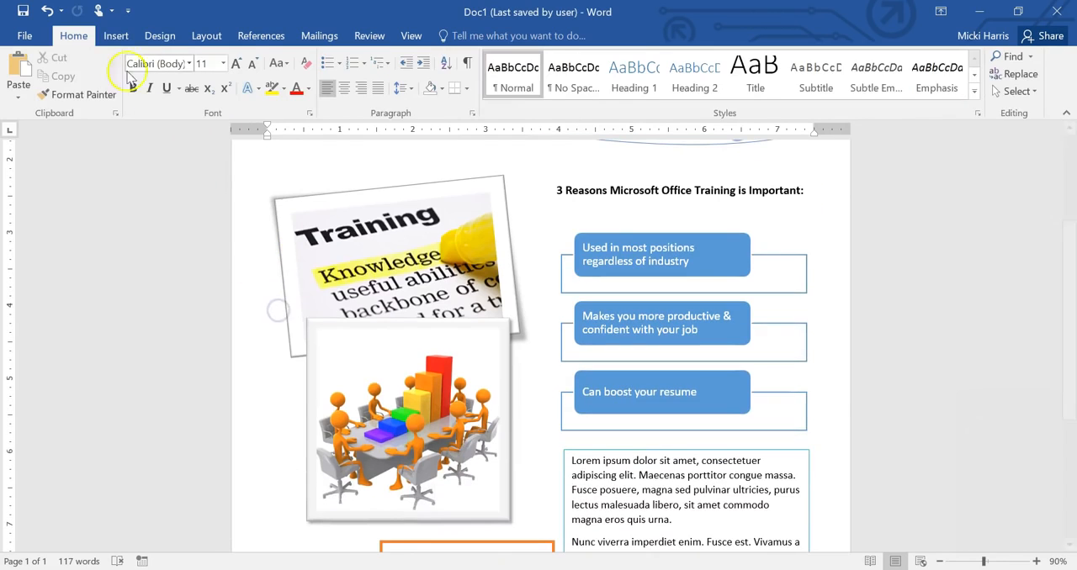
left_click(116, 35)
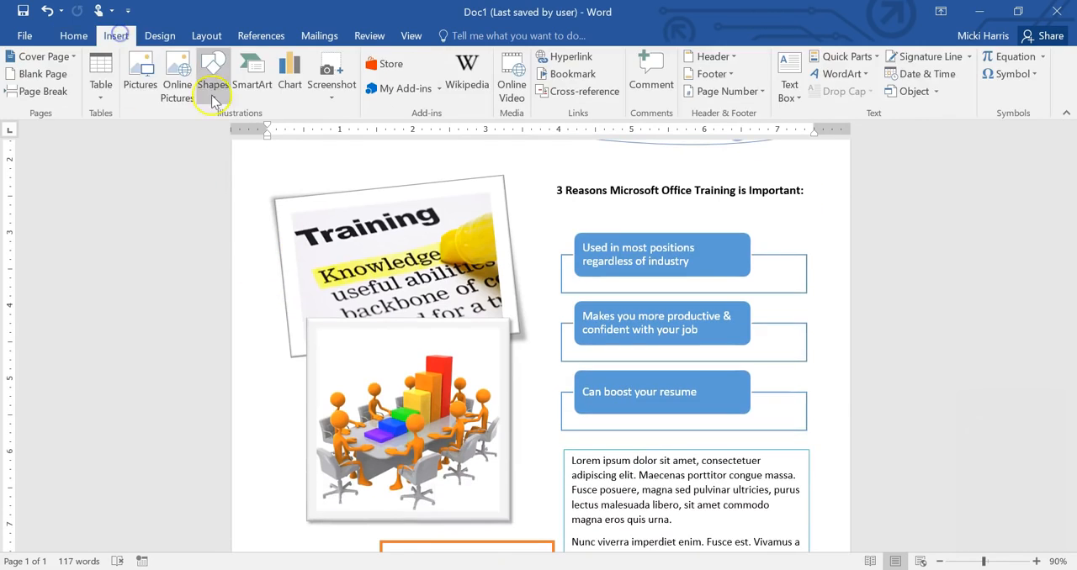
left_click(213, 84)
left_click(256, 337)
scroll(298, 365, "down", 5)
mouse_move(299, 363)
left_mouse_down()
mouse_move(320, 392)
mouse_move(310, 402)
left_mouse_up()
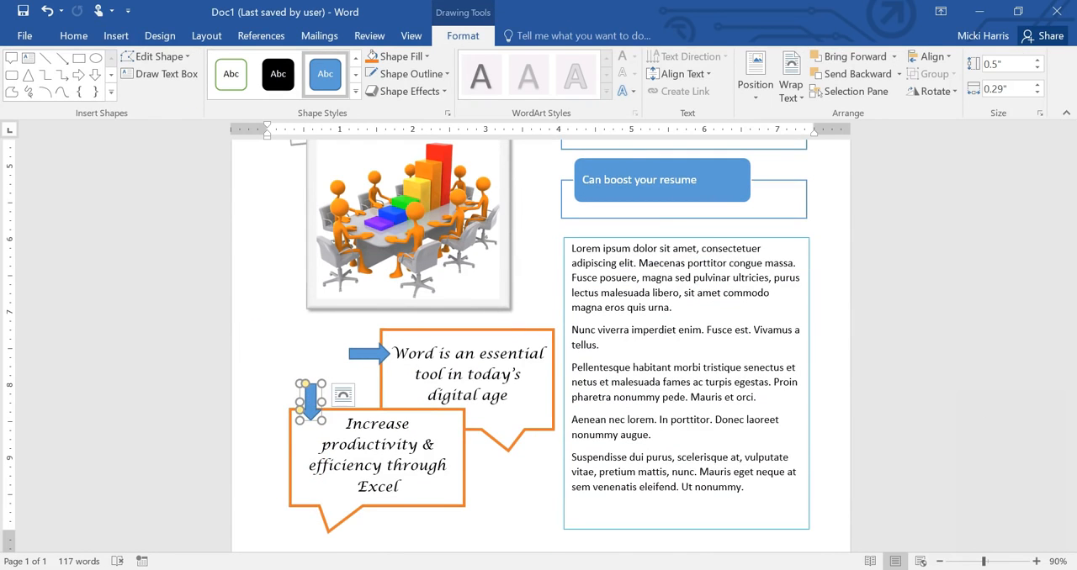
Step: Move the meeting picture up so that it overlaps the Training picture a little more
scroll(945, 434, "down", 1)
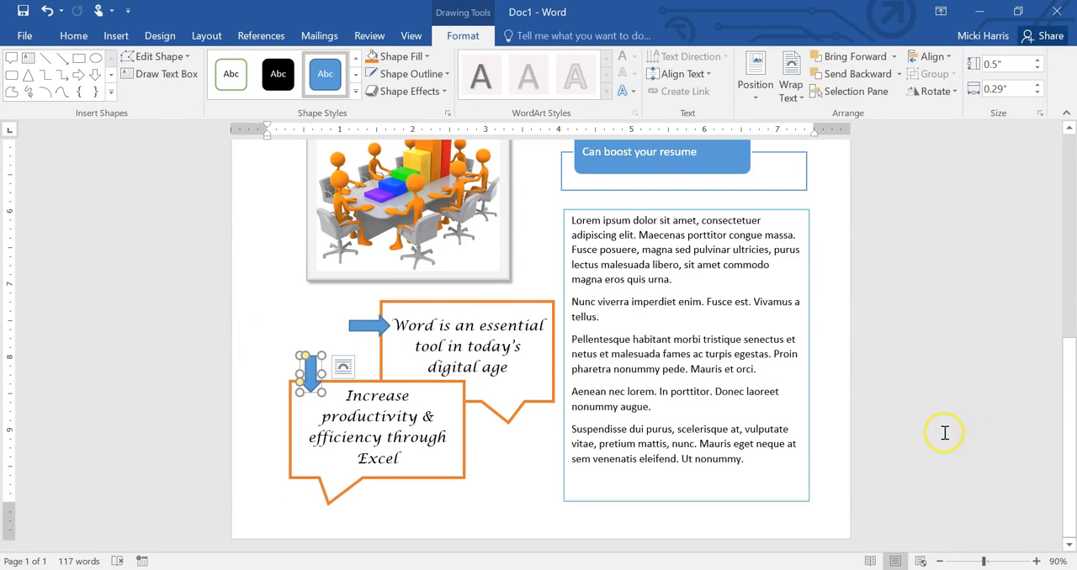
left_click(938, 562)
left_click(938, 562)
left_click(938, 562)
left_click(938, 562)
left_click(766, 397)
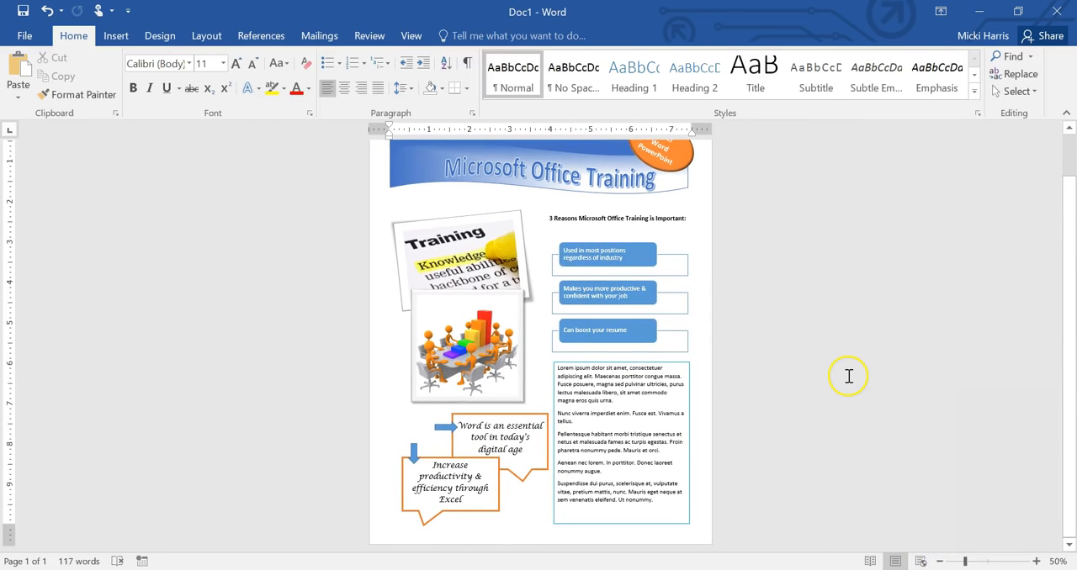
left_click(467, 227)
left_click(462, 313)
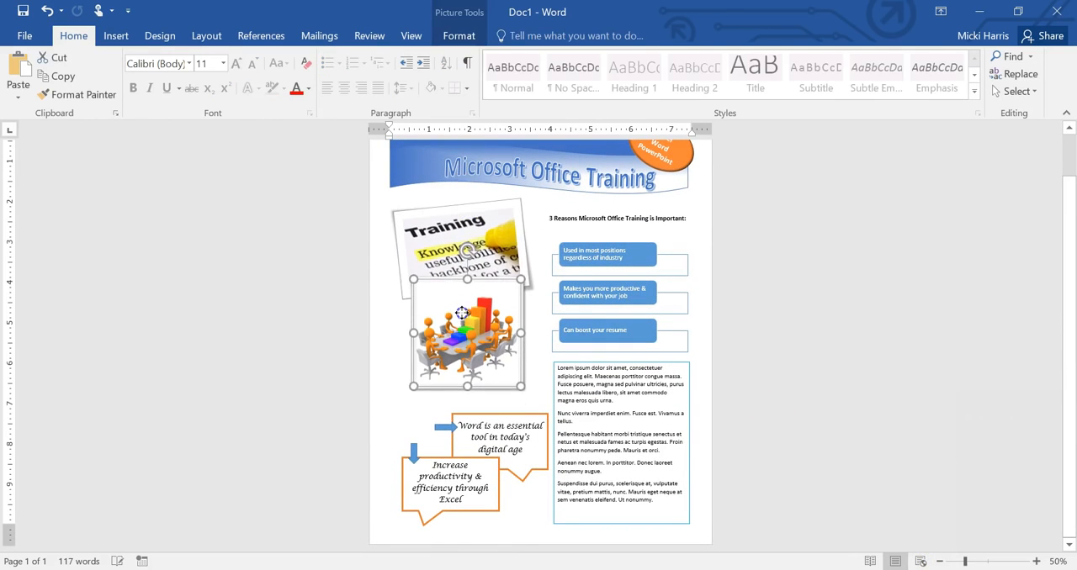
Step: Move both quote callouts and their block arrows up and to the left, below the meeting picture
left_click_drag(461, 416, 456, 402)
left_click_drag(494, 455, 431, 411)
left_click_drag(419, 458, 408, 443)
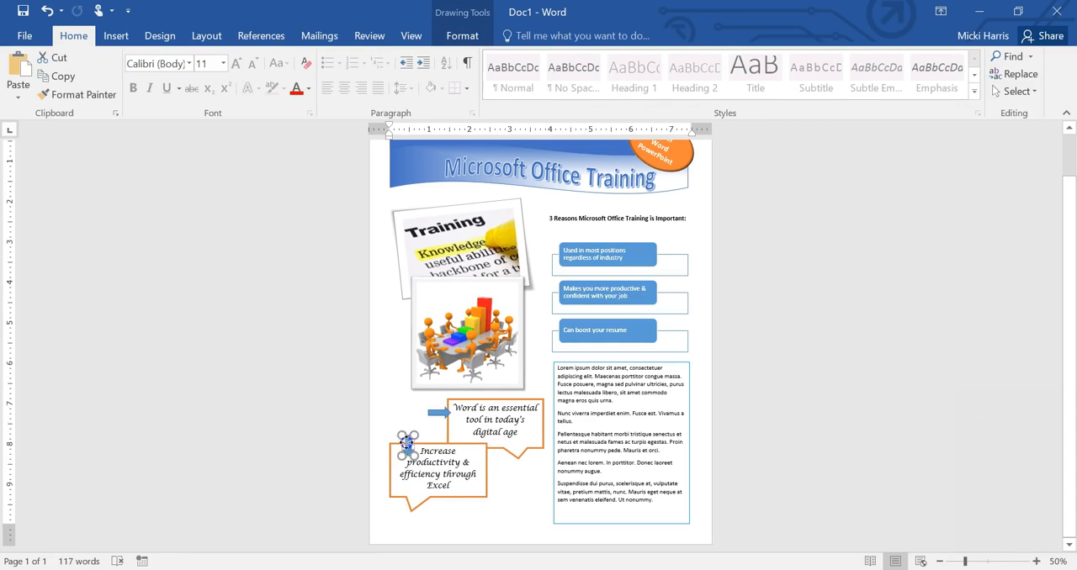
Step: Move the SmartArt list and the placeholder-text box below it slightly up and to the left
left_click_drag(599, 259, 592, 246)
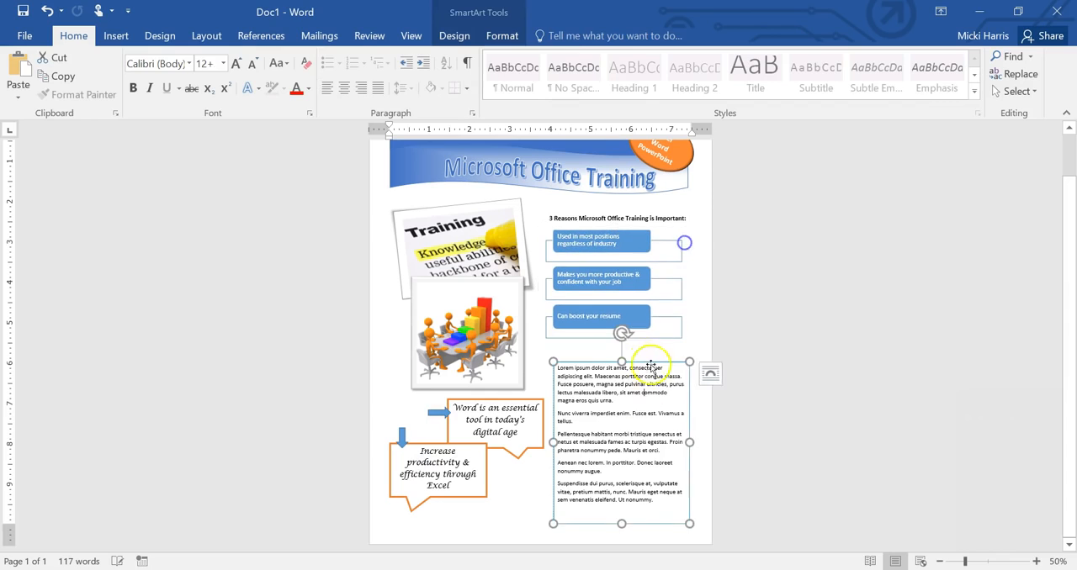
left_click_drag(650, 363, 640, 345)
left_click(702, 324)
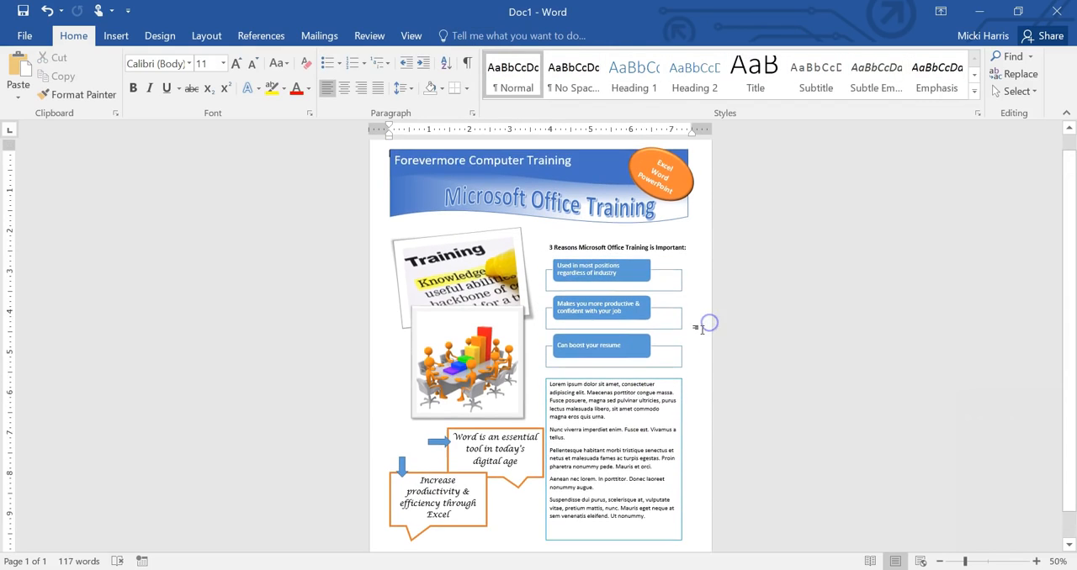
Step: Draw a rectangle about 0.47" high and 7.38" wide across the bottom of the flyer
scroll(702, 330, "down", 1)
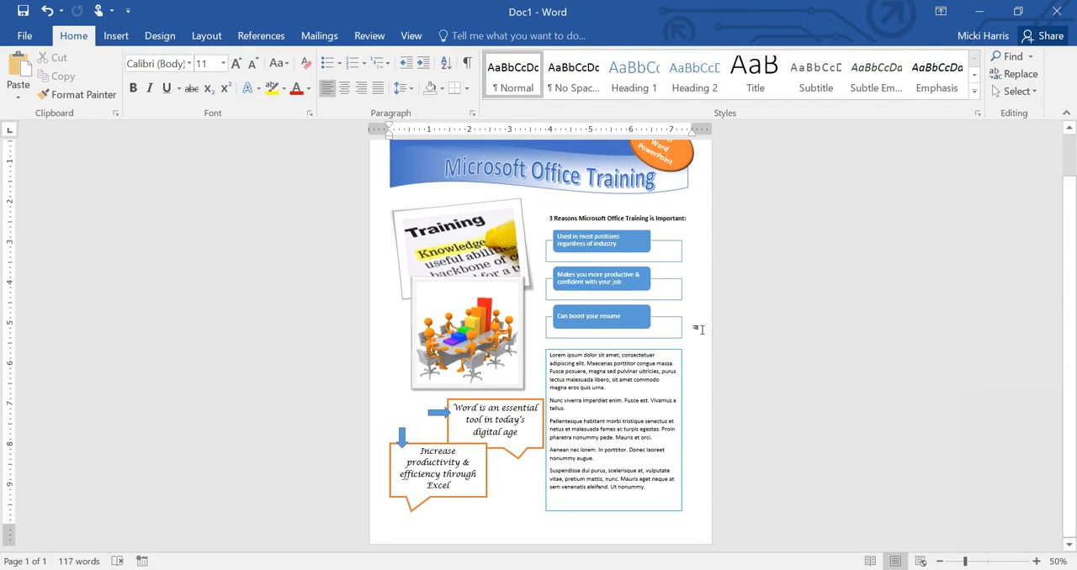
left_click(117, 36)
left_click(212, 84)
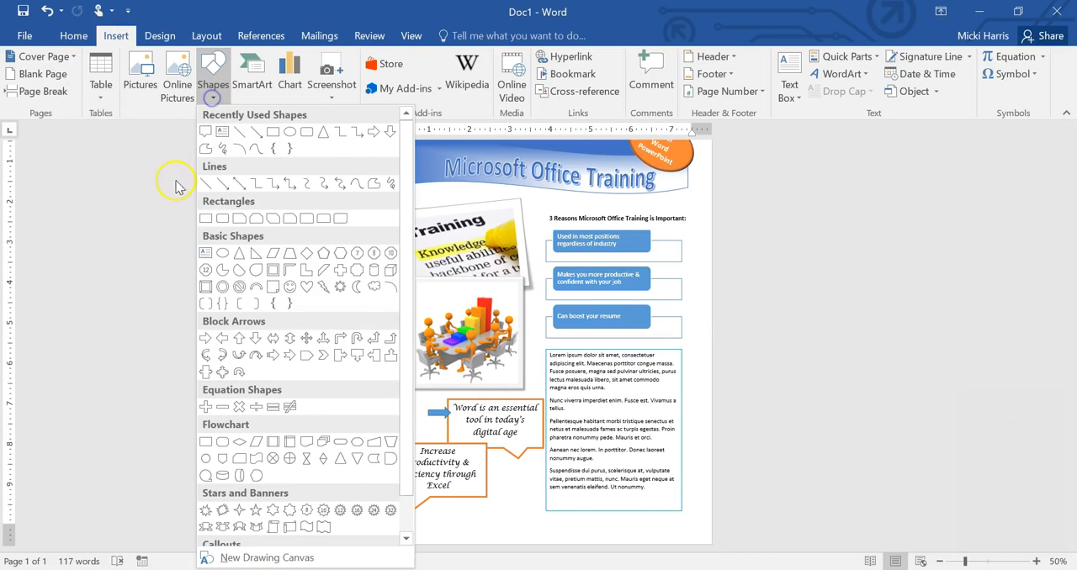
left_click(205, 218)
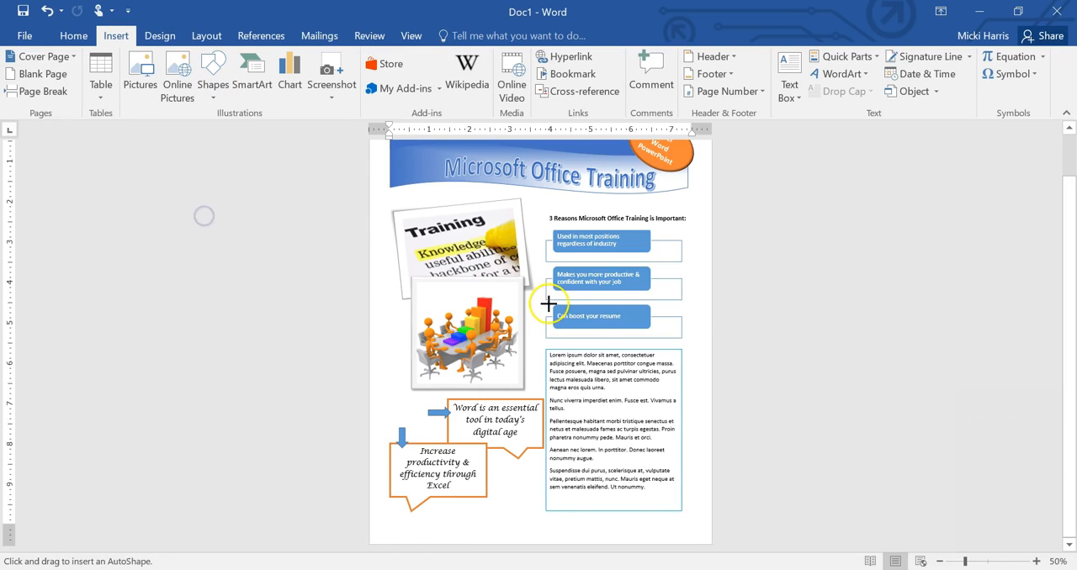
left_click_drag(385, 516, 682, 535)
Step: Add the text "My Contact information here" to the bottom rectangle and reduce its height to about 0.38"
right_click(464, 522)
left_click(1036, 563)
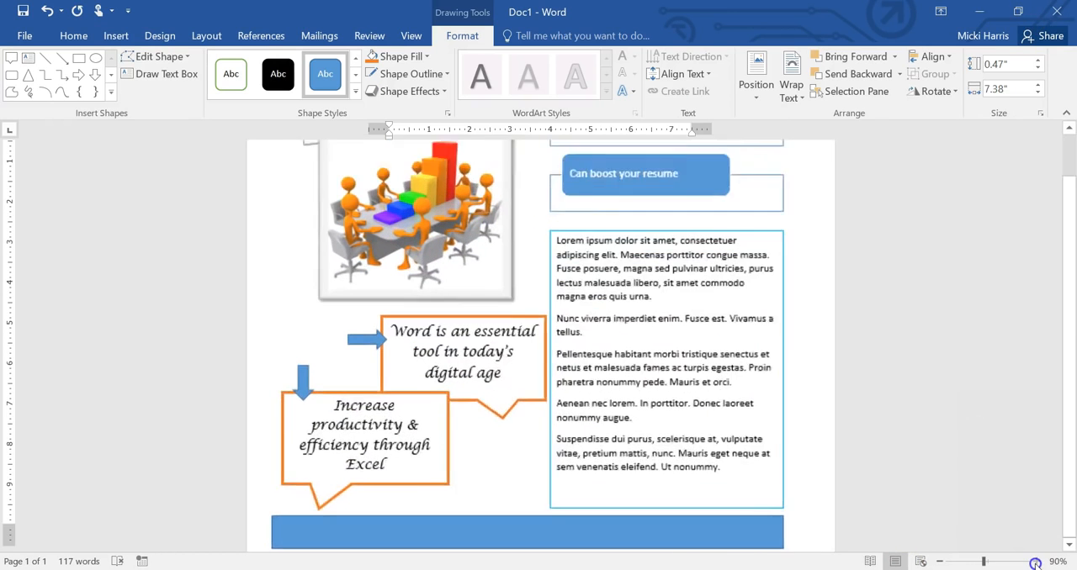
left_click(1035, 563)
right_click(471, 523)
left_click(580, 297)
type("My Contact information here")
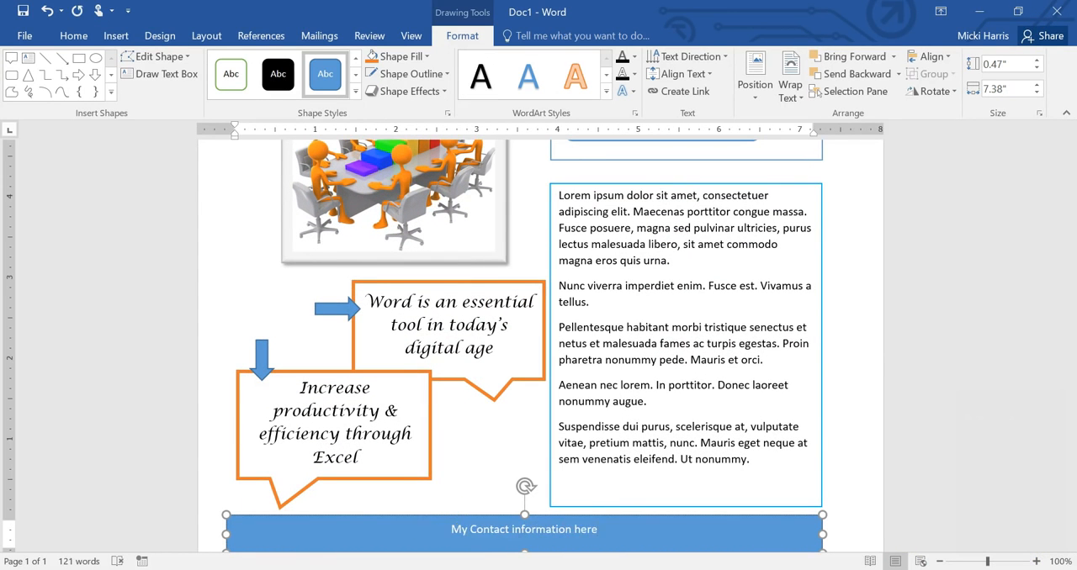
scroll(794, 421, "down", 1)
left_click_drag(525, 515, 525, 508)
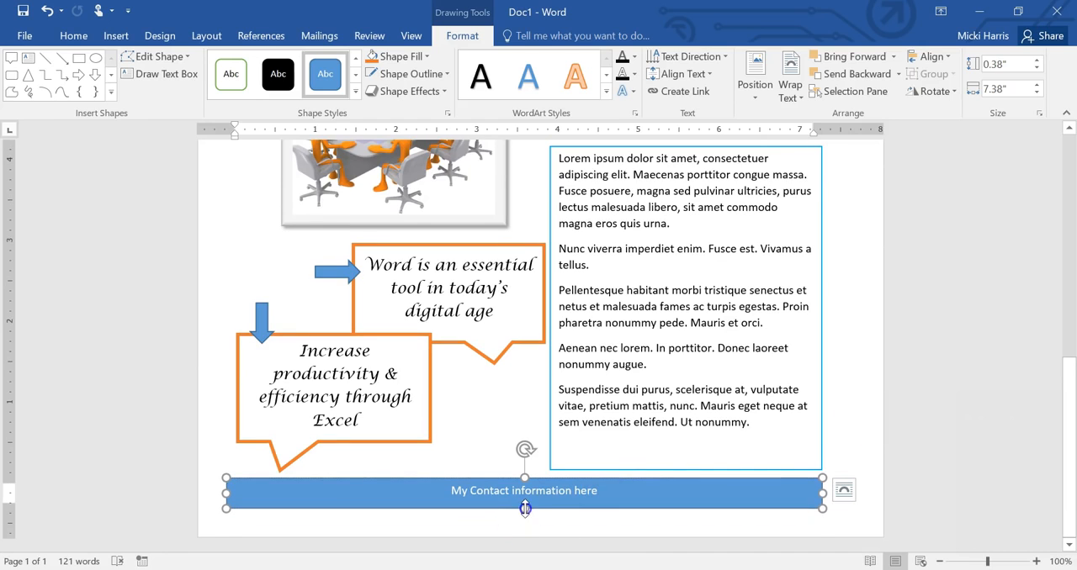
Step: Display the gridlines, extend the banner shapes to the grid's right edge, and nudge the orange badge down slightly
key("ctrl+Home")
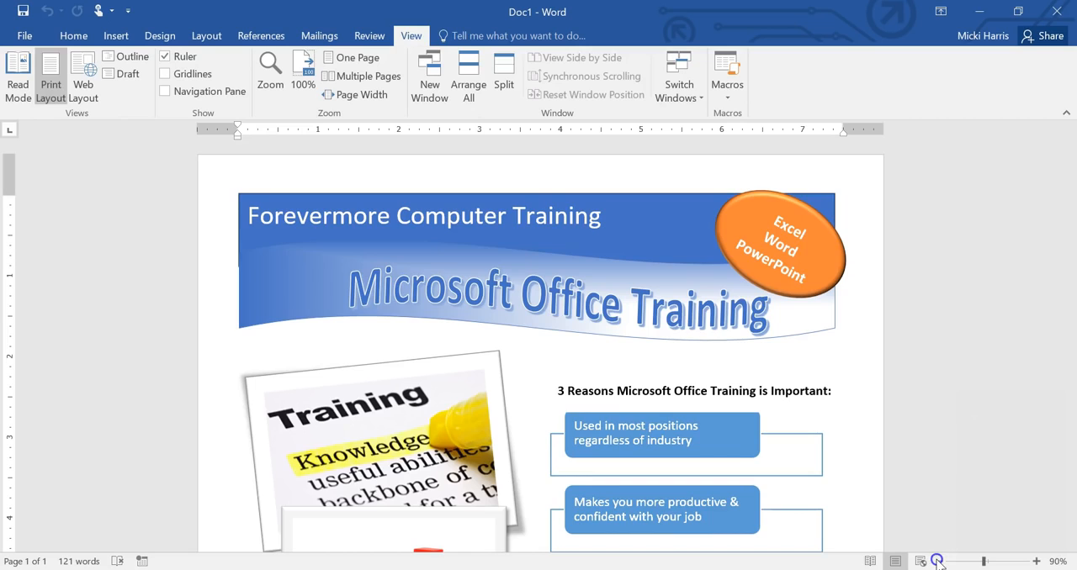
left_click(938, 561)
left_click(938, 561)
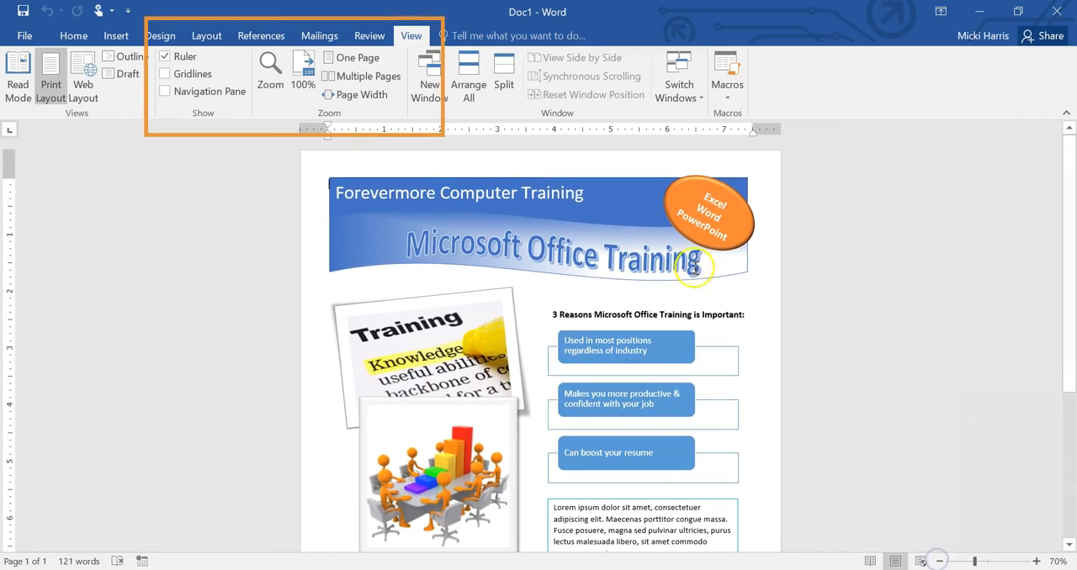
left_click(165, 76)
left_click(741, 226)
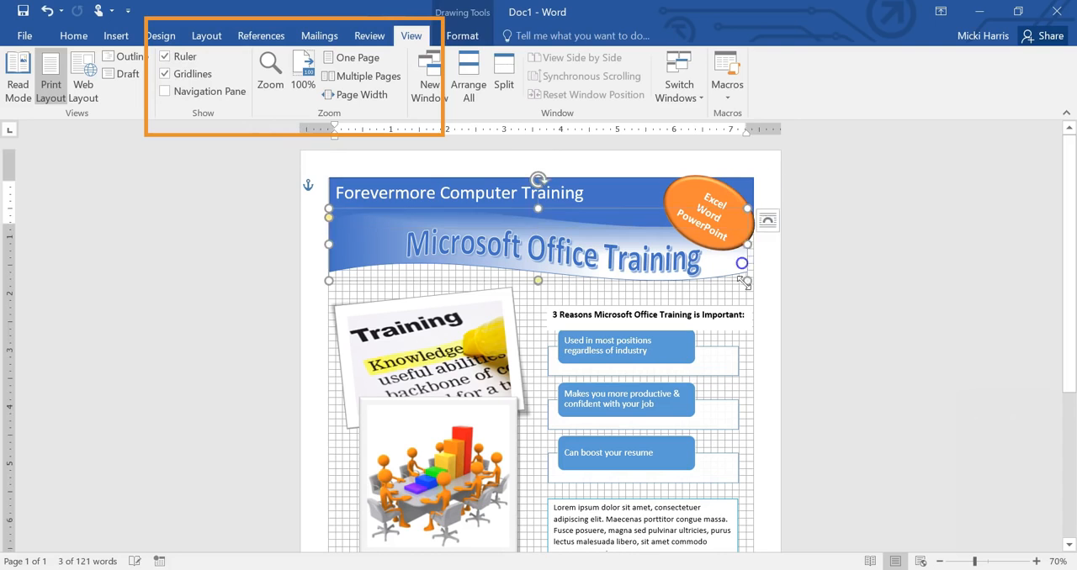
left_click(709, 215)
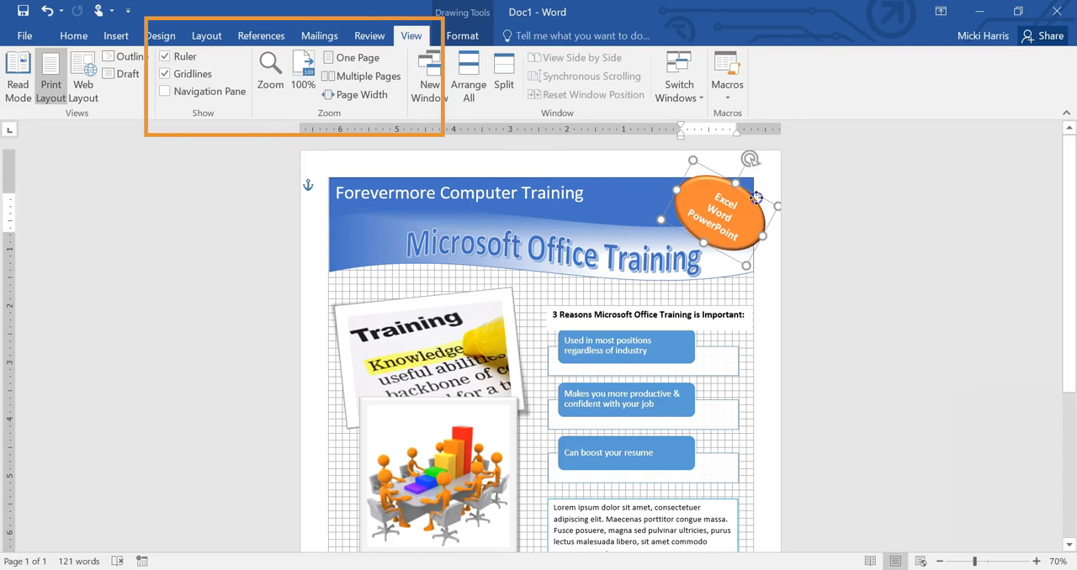
Step: Move the SmartArt list and the placeholder-text box right to line up with the grid's right edge
left_click(740, 366)
left_click_drag(738, 428, 753, 427)
scroll(727, 428, "down", 3)
scroll(745, 439, "down", 2)
Step: Widen the contact bar to the grid's right edge and move it up against the placeholder-text box
left_click(734, 519)
left_click_drag(739, 513, 753, 514)
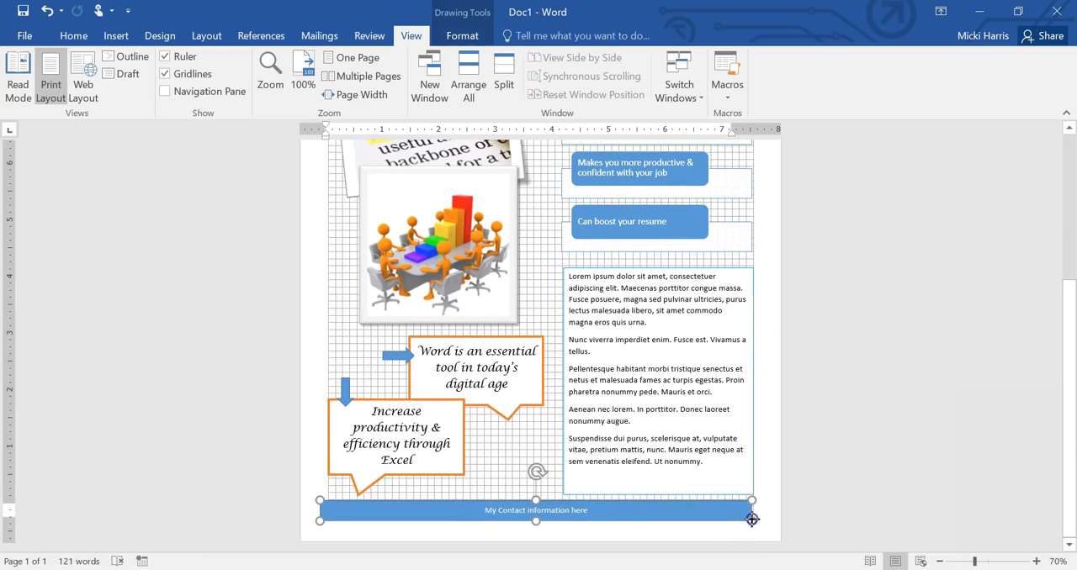
left_click_drag(620, 504, 620, 496)
Step: Select the Excel callout together with its down arrow and nudge them up slightly
left_click(397, 399)
left_click(347, 389, "shift")
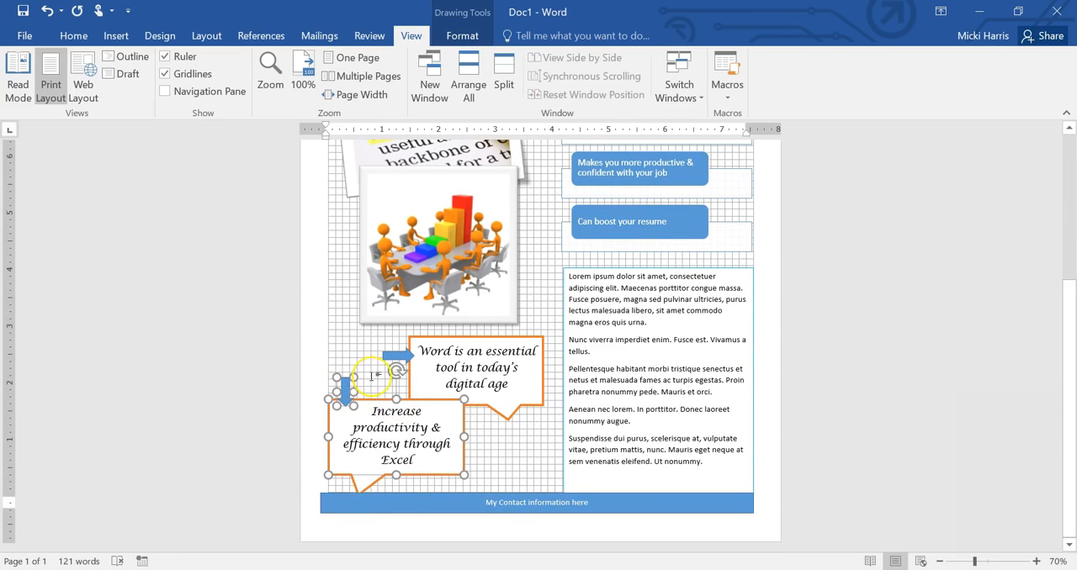
key("Up")
key("Up")
Step: Pull the Excel callout's tip up and to the right so it clears the contact bar
left_click(368, 482)
scroll(367, 481, "down", 8)
left_click(364, 486)
left_click_drag(359, 507, 372, 496)
left_click(518, 482)
Step: Shorten the placeholder-text box from its lower edge to leave a gap above the contact bar
left_click(940, 562)
left_click(940, 562)
scroll(644, 421, "down", 1)
left_click(645, 421)
left_click_drag(625, 509, 625, 502)
Step: Move the "3 Reasons" heading up away from the SmartArt list and hide the gridlines
left_click(675, 212)
left_click_drag(676, 211, 675, 201)
left_click(540, 253)
left_click(168, 75)
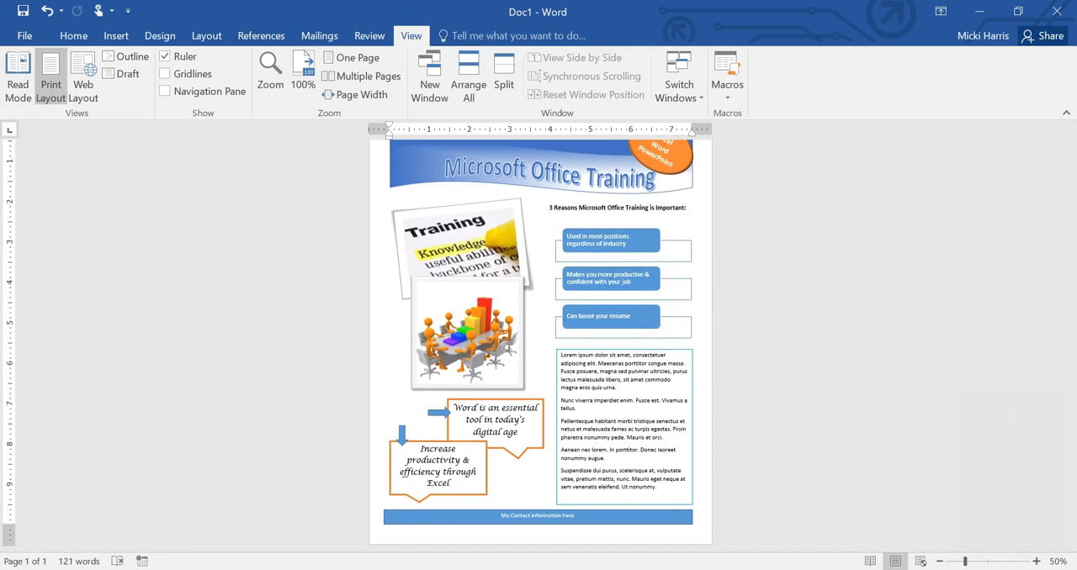